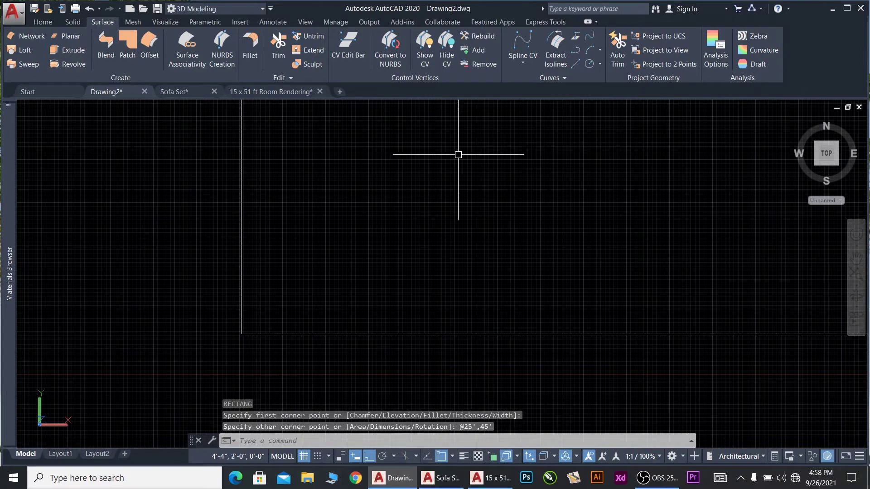
Turn off the UCS icon's display at the origin through the icon settings
scroll(458, 154, down, 6)
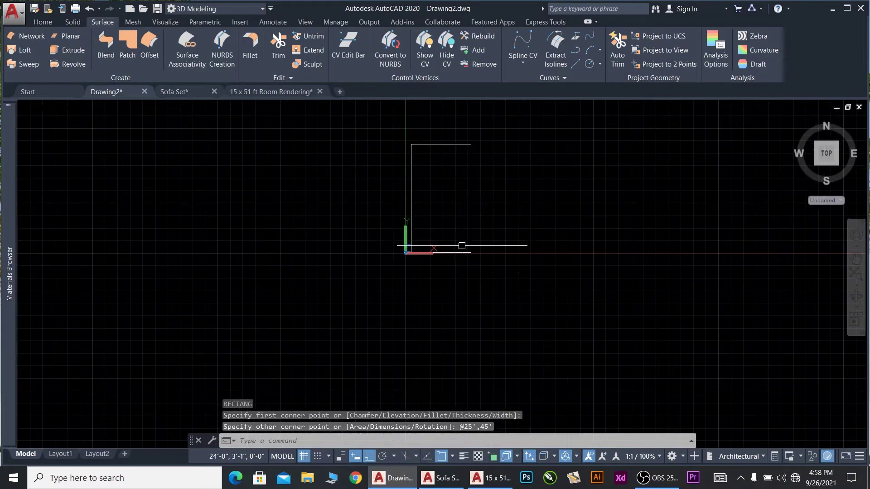
scroll(461, 246, up, 3)
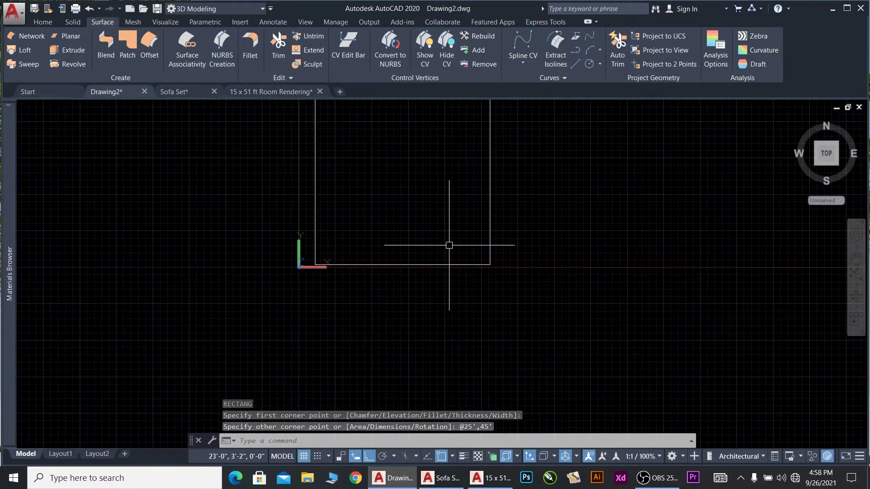
click(300, 264)
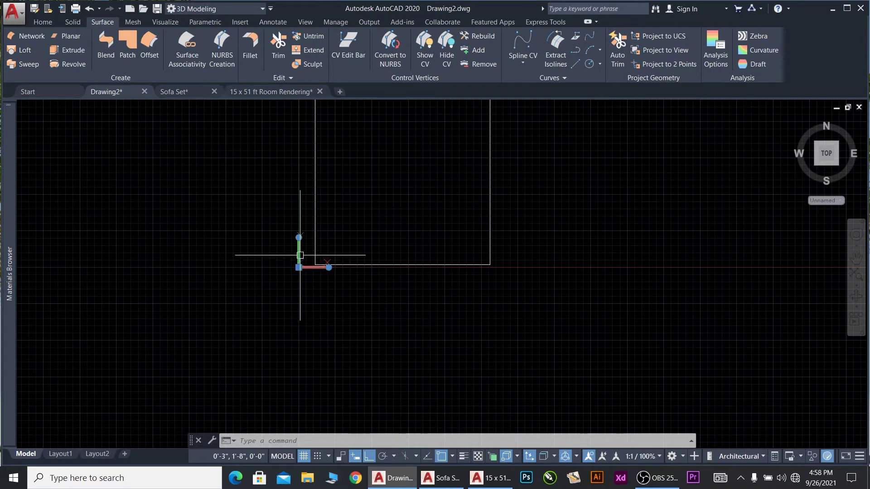
right_click(298, 274)
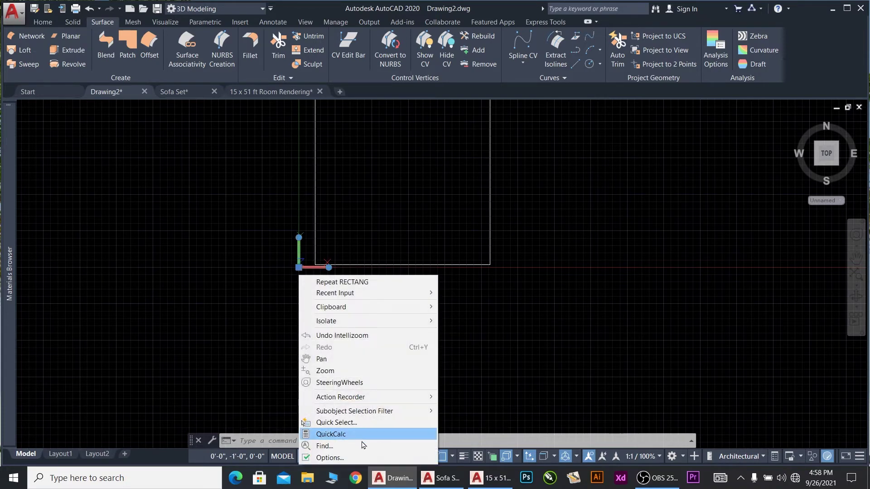
click(298, 268)
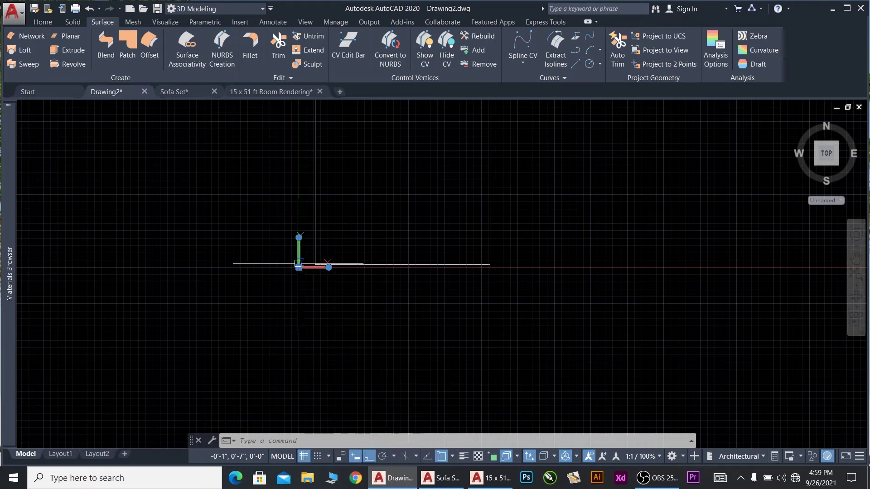
right_click(298, 267)
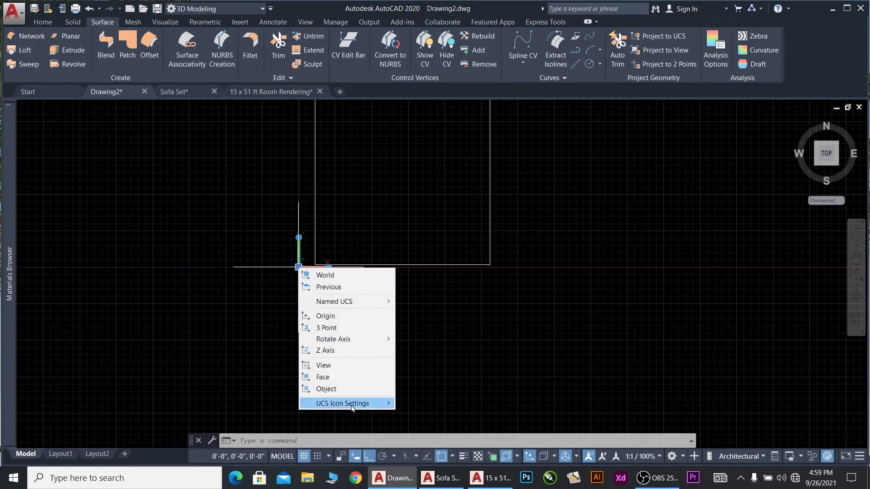
mouse_move(353, 403)
click(437, 402)
Draw a 20' by 15' rectangle inside the upper part of the large room rectangle
scroll(326, 349, down, 3)
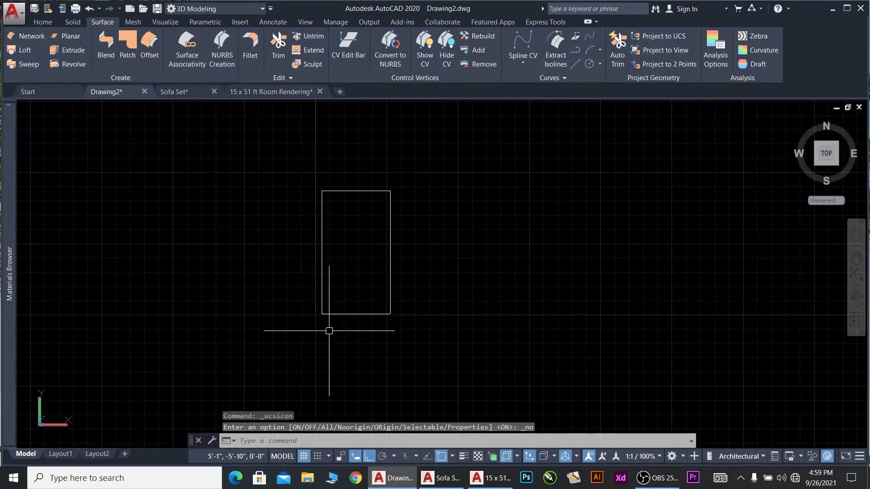
scroll(379, 237, up, 5)
scroll(379, 242, down, 4)
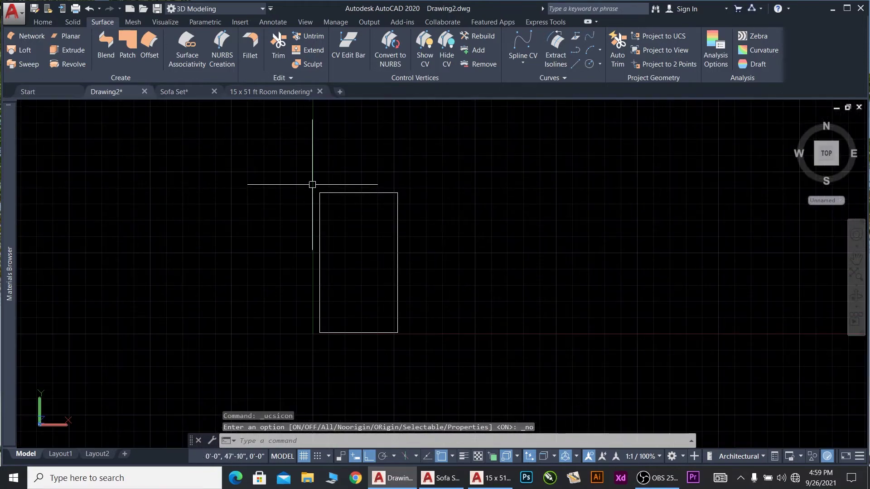
scroll(308, 180, up, 1)
scroll(377, 251, up, 3)
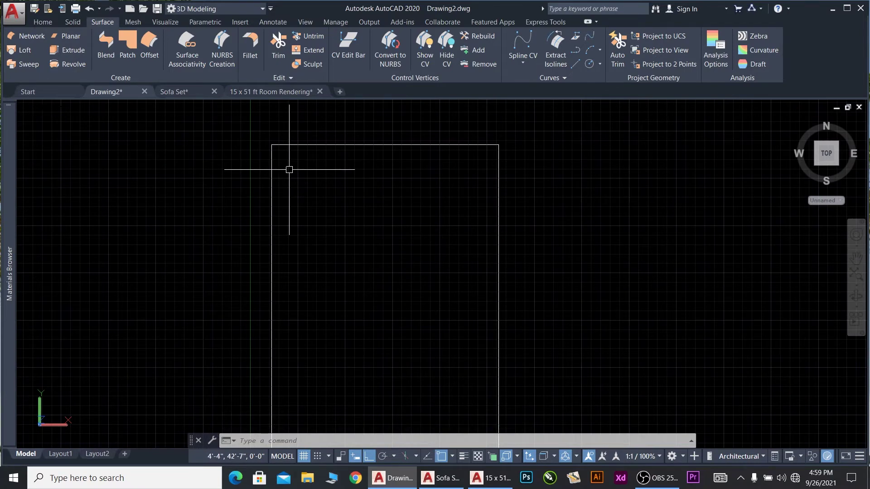
text(rec)
key(Return)
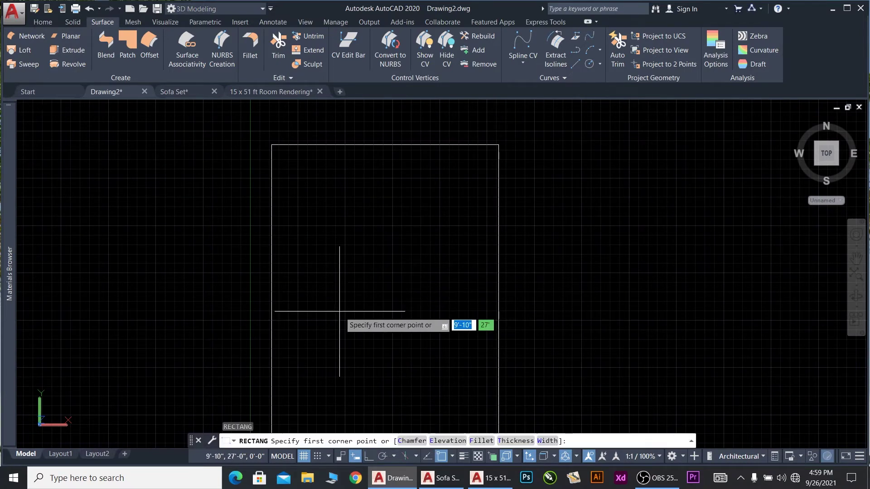
click(316, 316)
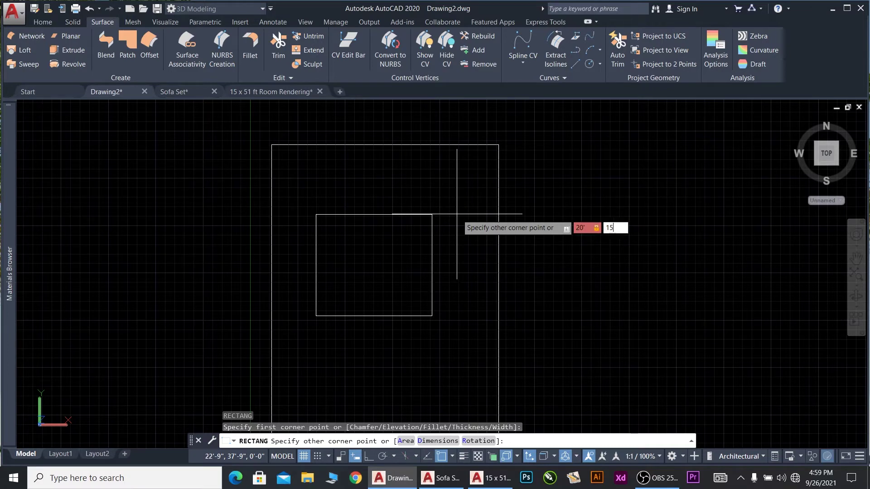
text(')
key(Return)
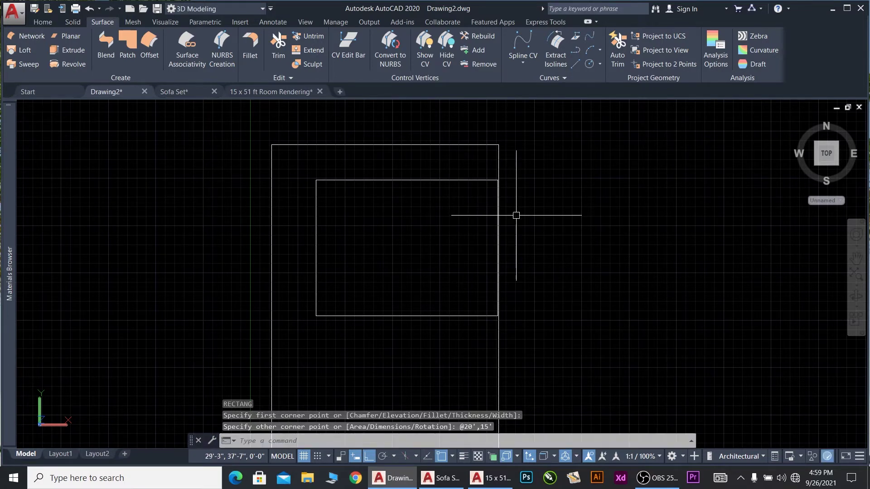
Move the 20' by 15' rectangle by its upper-left corner onto the large rectangle's upper-left corner
click(423, 173)
click(407, 199)
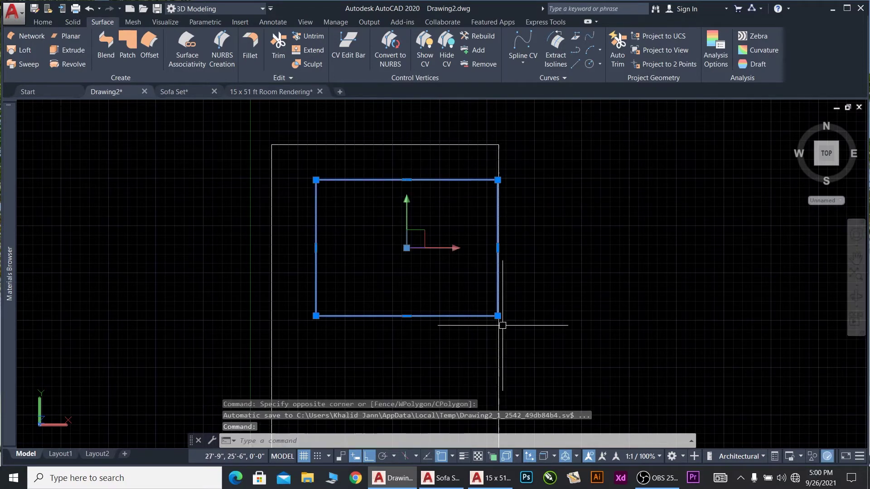
key(Return)
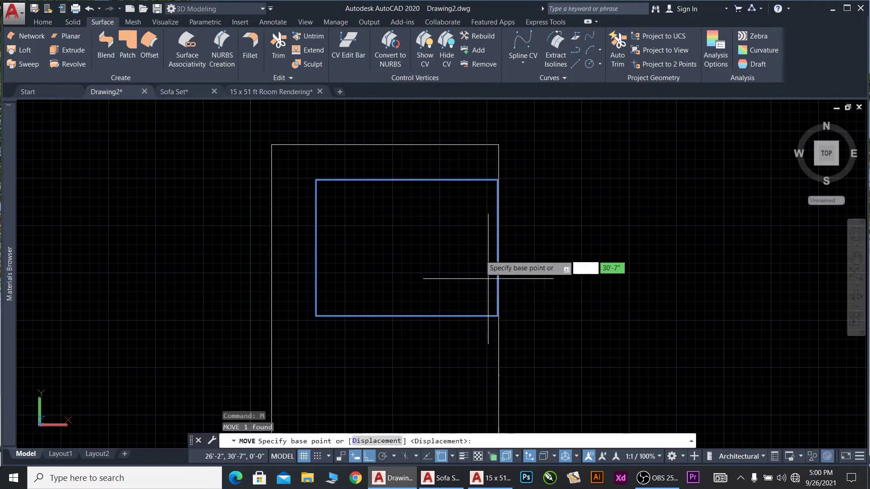
click(316, 180)
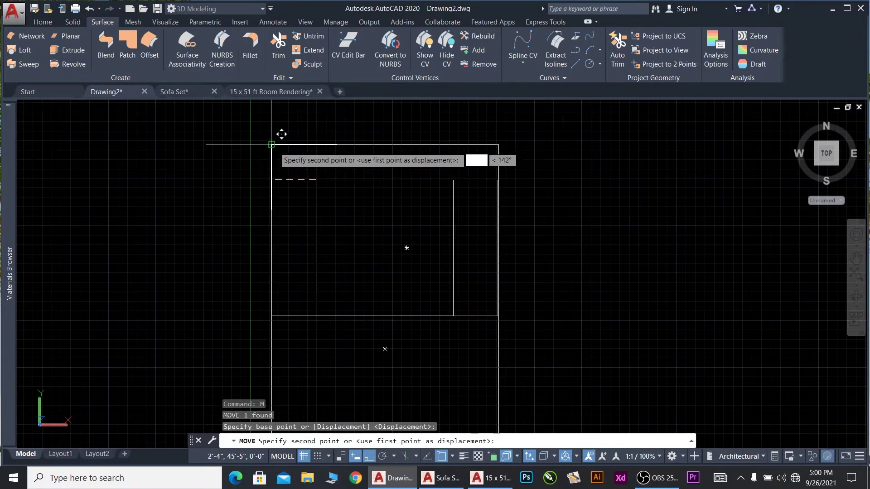
click(271, 144)
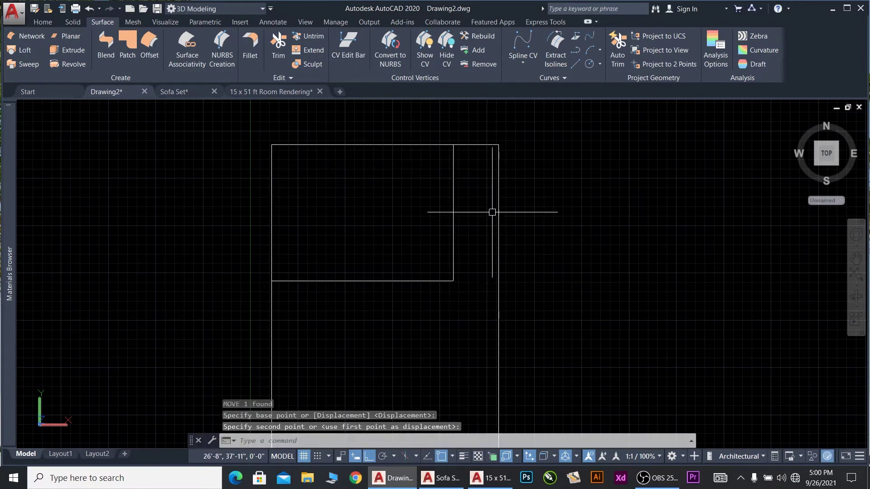
click(508, 246)
key(Escape)
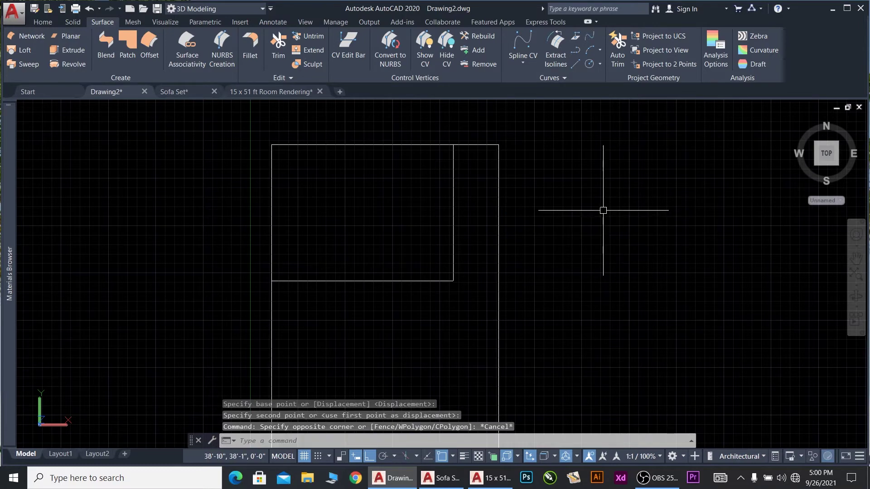
Offset the 20' by 15' rectangle 9" to the inside to form the wall thickness
click(454, 236)
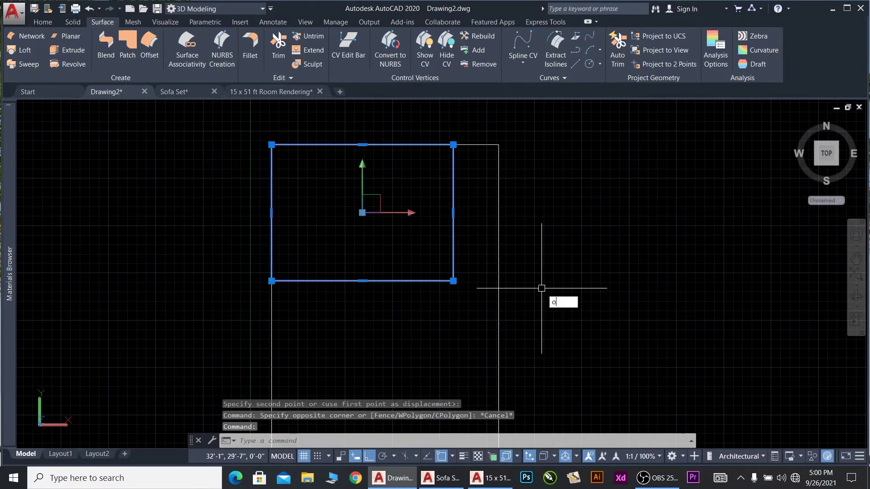
key(Return)
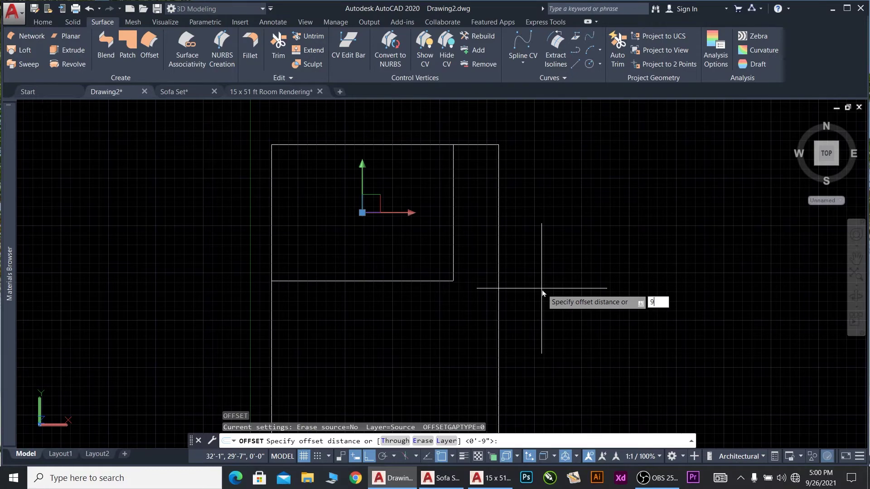
text(9)
key(Return)
click(455, 281)
click(390, 218)
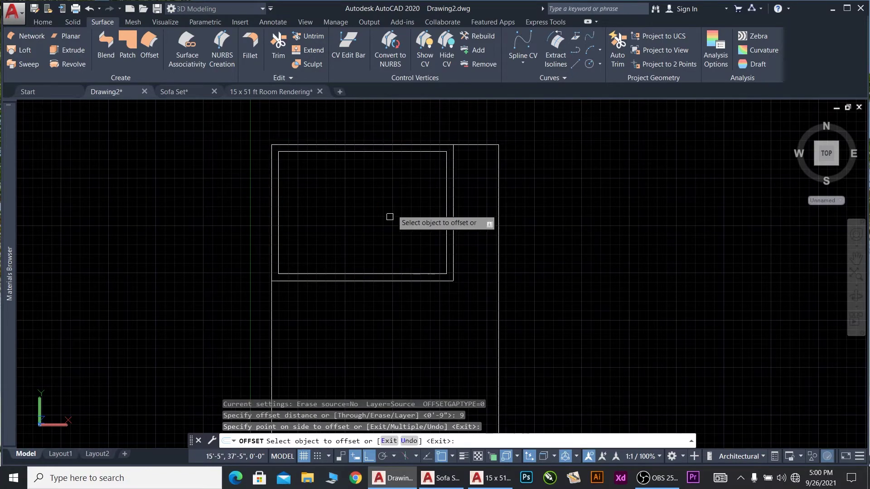
scroll(462, 123, up, 2)
scroll(470, 254, down, 3)
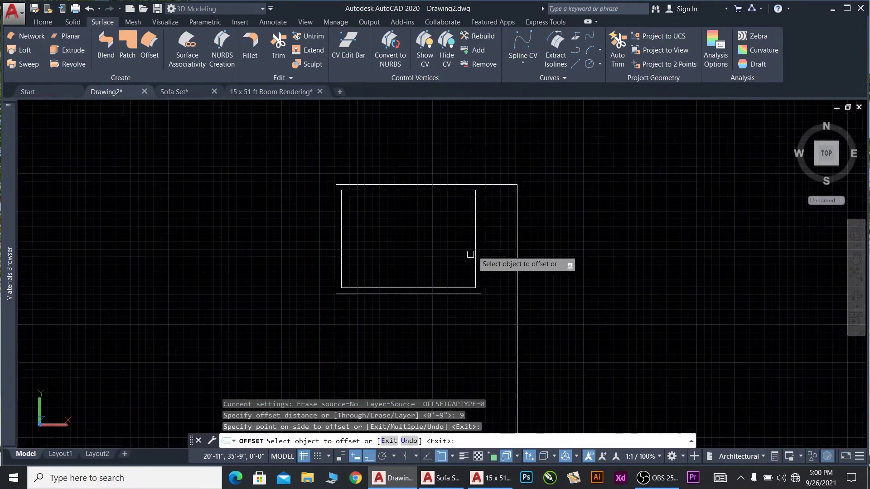
scroll(487, 181, up, 2)
key(Escape)
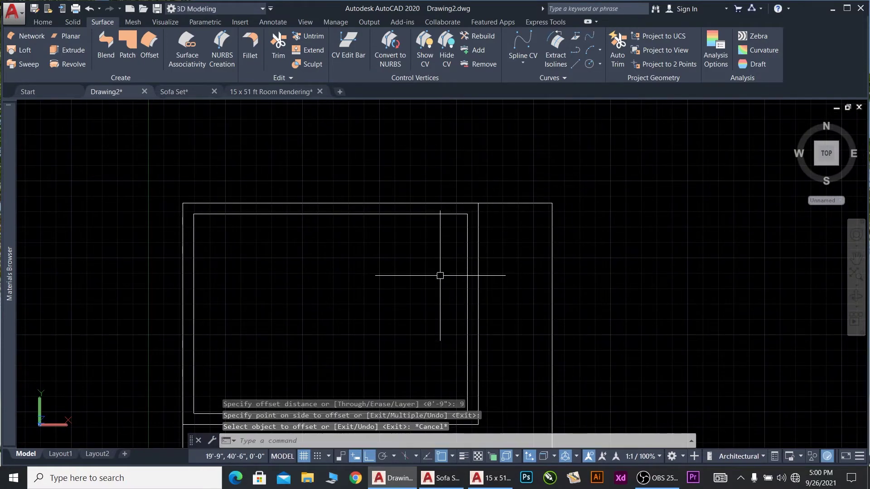
Explode the inner offset rectangle into separate lines
scroll(525, 231, down, 2)
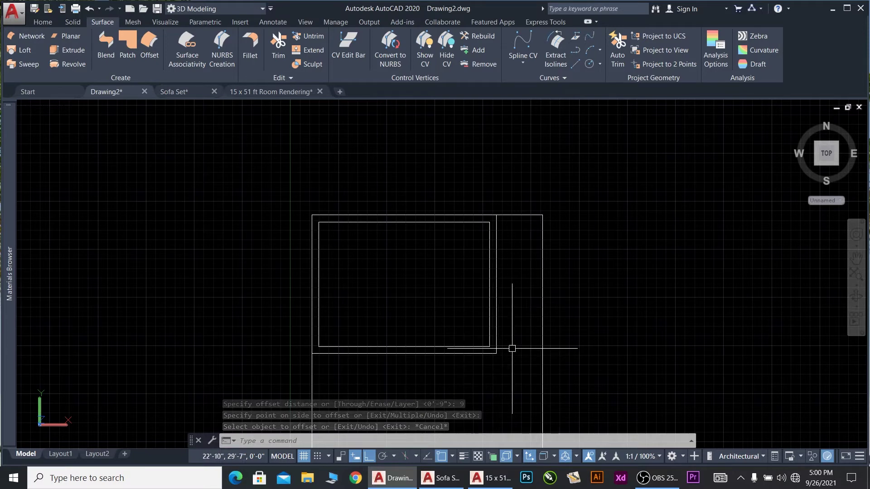
scroll(522, 219, up, 2)
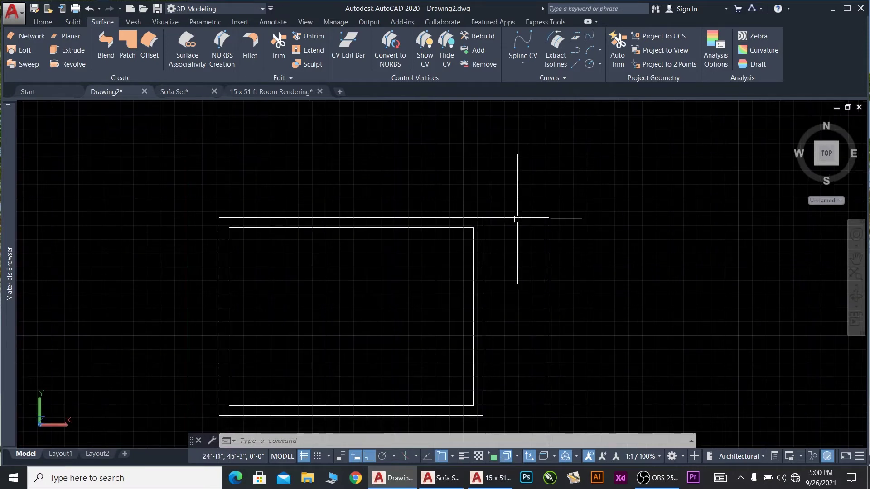
key(Escape)
key(Escape)
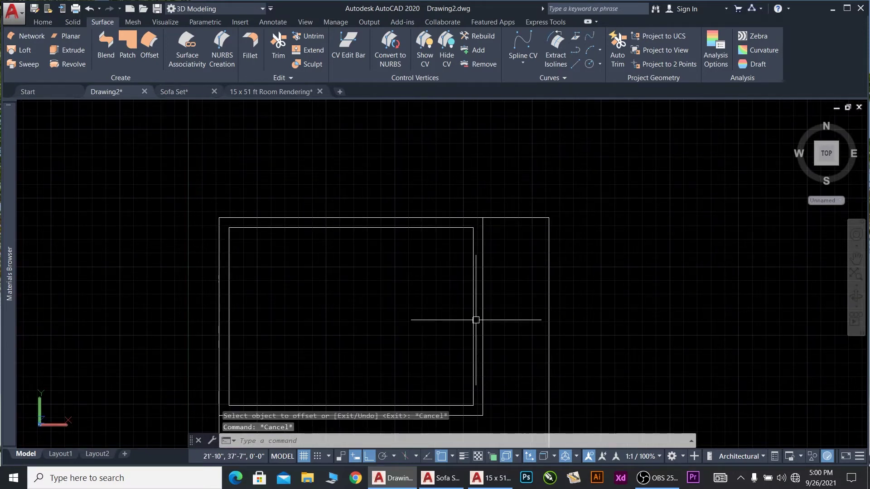
click(474, 318)
text(x)
key(Return)
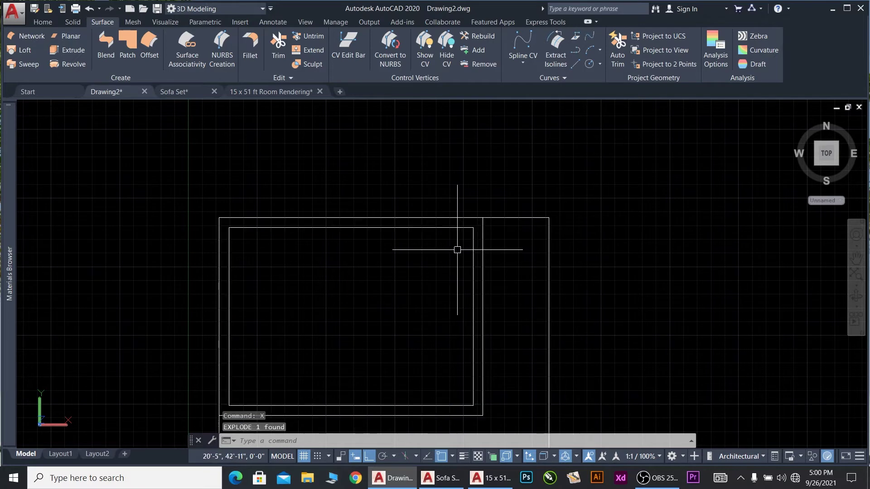
Extend the inner top line to the 20' by 15' rectangle's right edge and the inner left line to its bottom edge
text(ex)
key(Return)
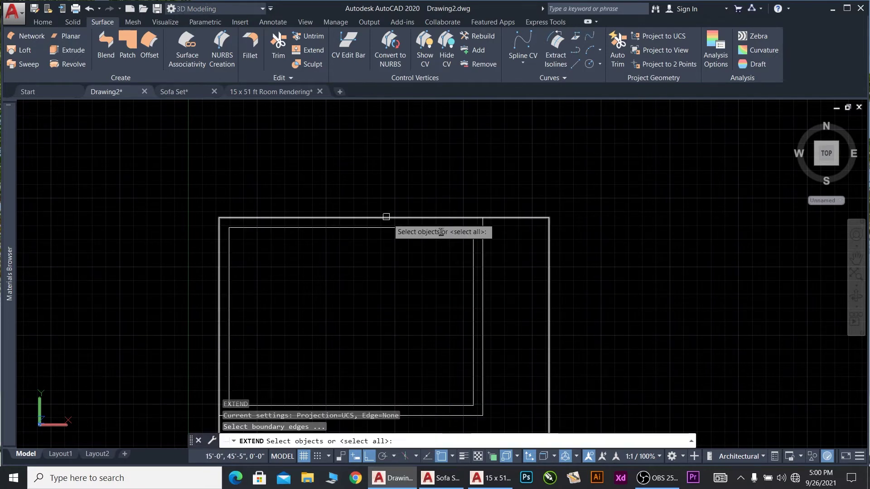
key(Return)
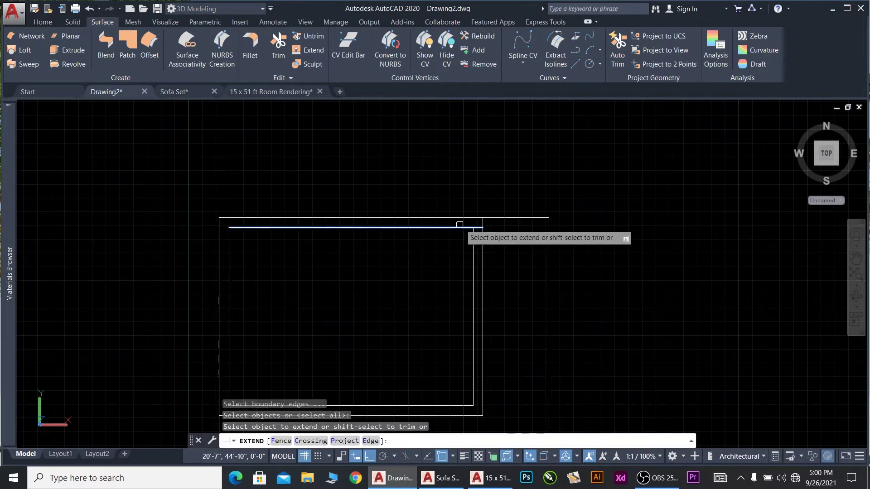
click(464, 228)
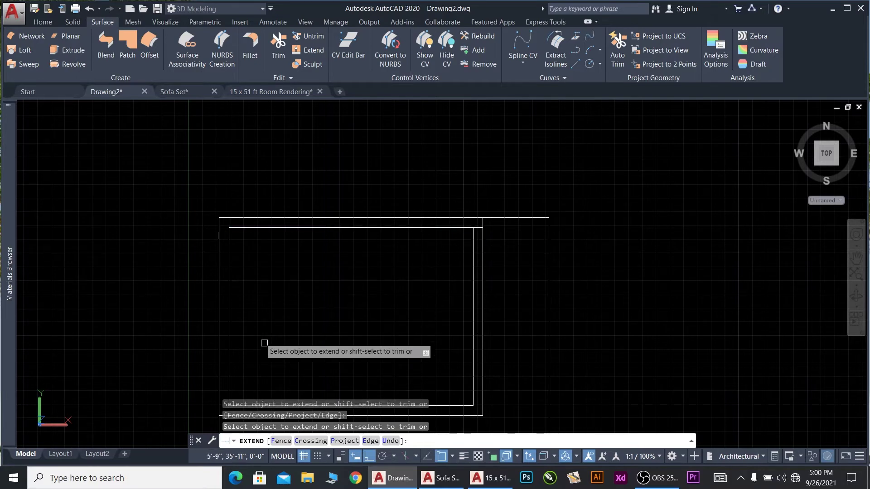
scroll(259, 338, down, 4)
scroll(260, 338, up, 5)
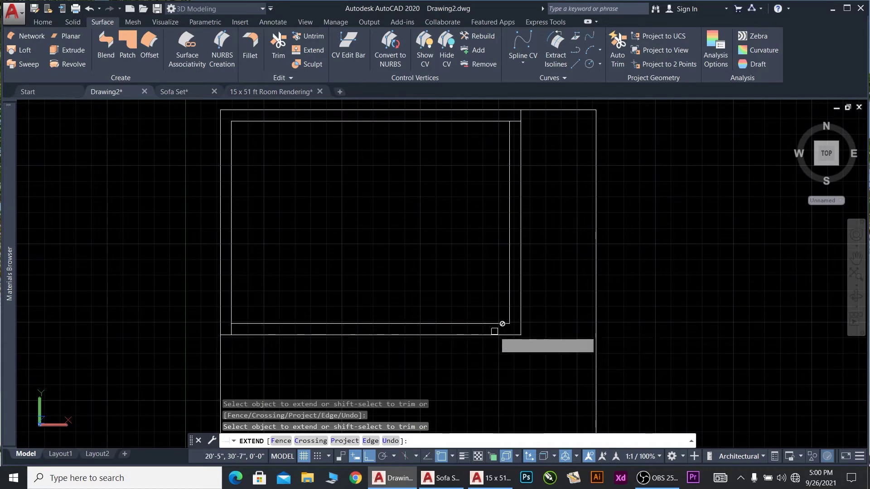
scroll(501, 330, down, 4)
key(Escape)
scroll(526, 315, up, 3)
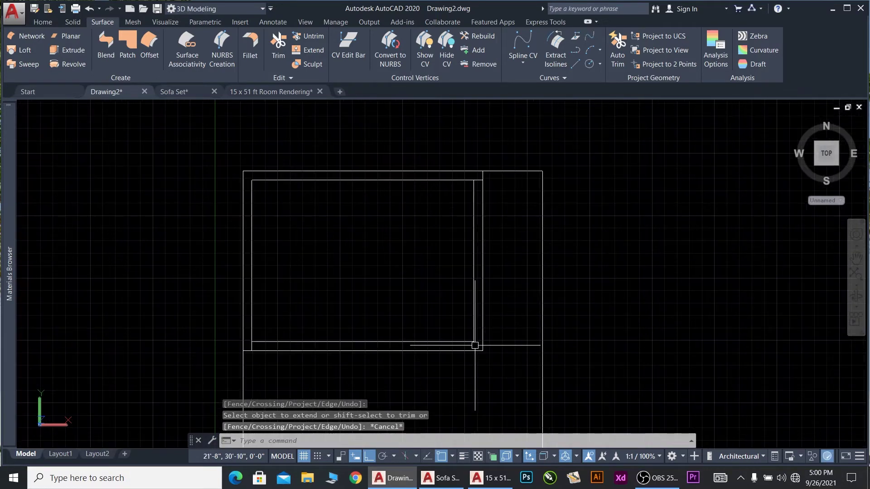
Trim away the 20' by 15' rectangle's right and bottom edges, keeping the short end caps of the two walls
text(tr)
key(Return)
key(Return)
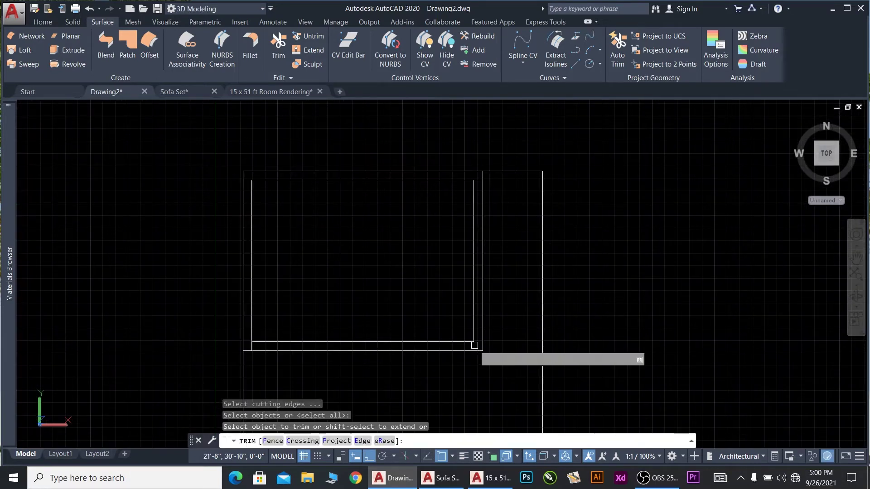
click(500, 365)
click(450, 313)
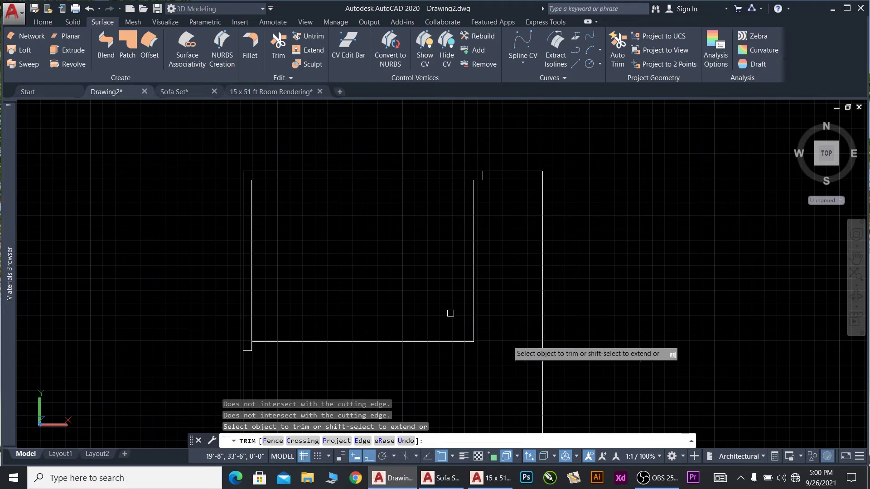
key(Escape)
Delete the two leftover inner lines on the right and bottom, and turn off the drawing grid
click(495, 358)
click(444, 313)
key(Delete)
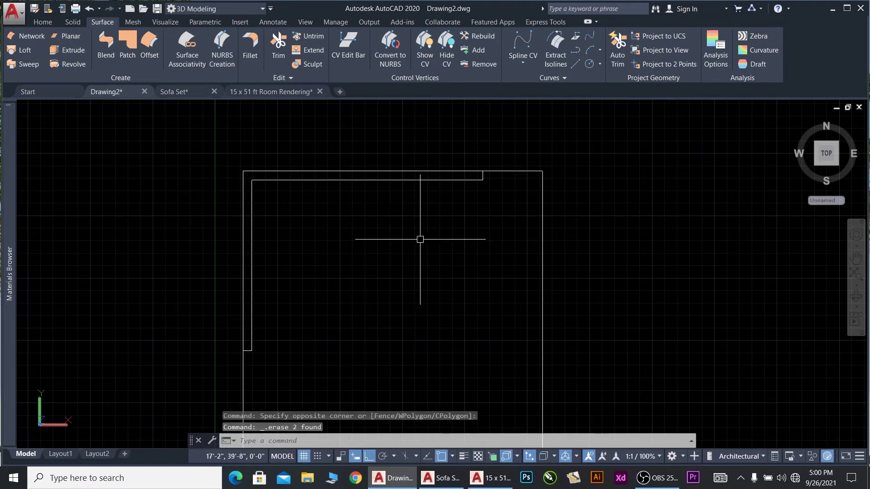
key(F7)
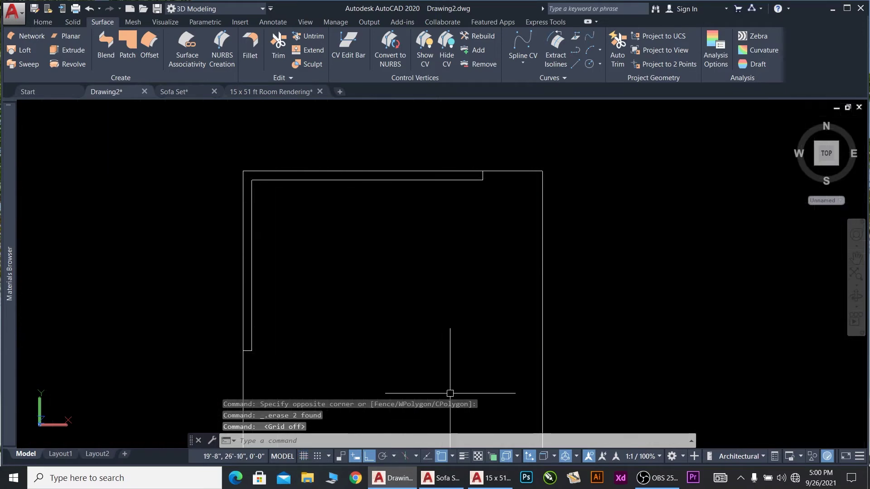
Switch to an isometric view and join the lines outlining the two walls into one polyline
scroll(466, 183, down, 2)
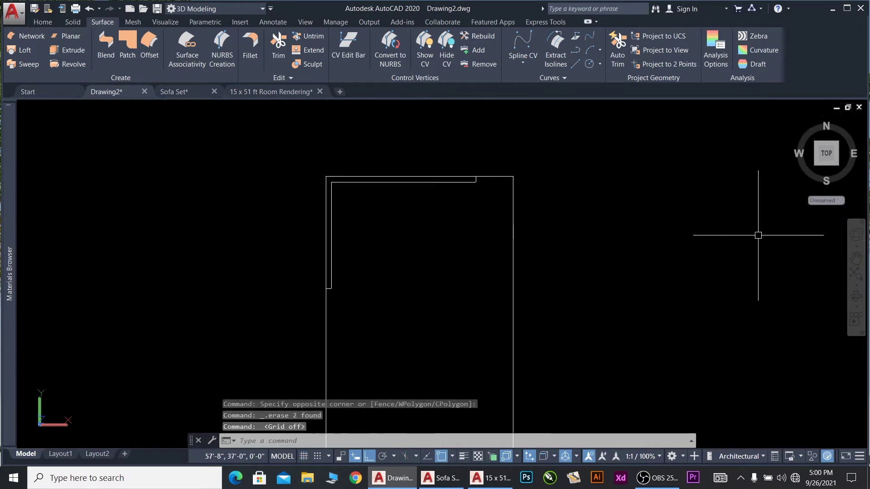
click(796, 120)
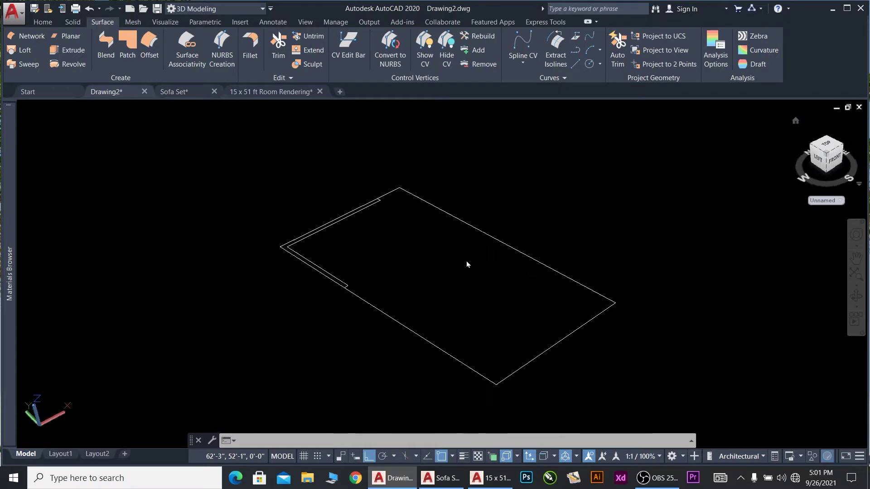
scroll(453, 190, up, 2)
scroll(431, 272, up, 1)
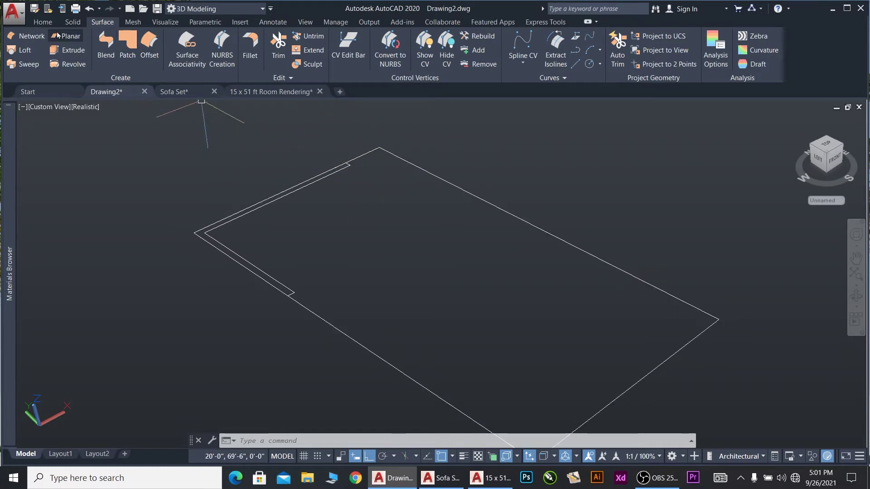
click(43, 21)
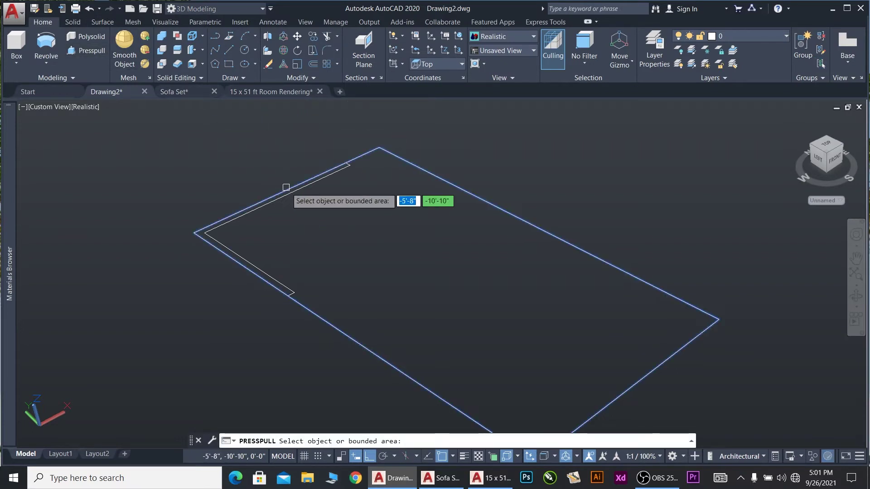
scroll(287, 188, up, 1)
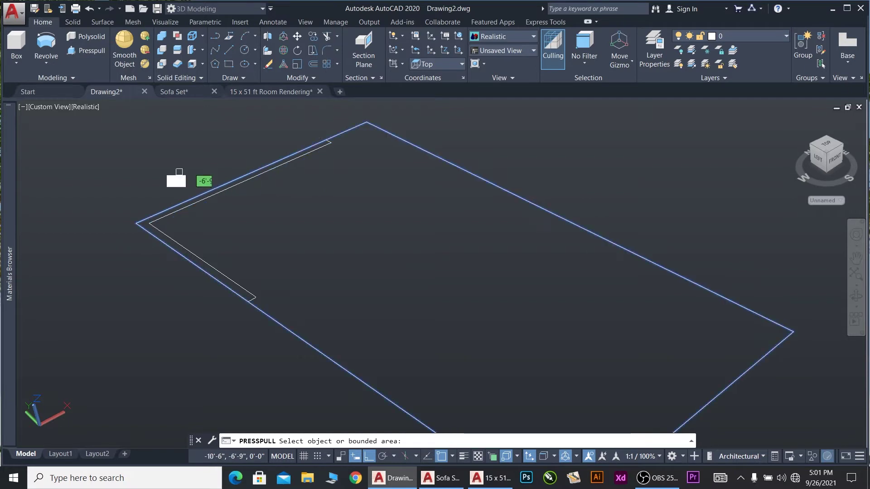
click(92, 133)
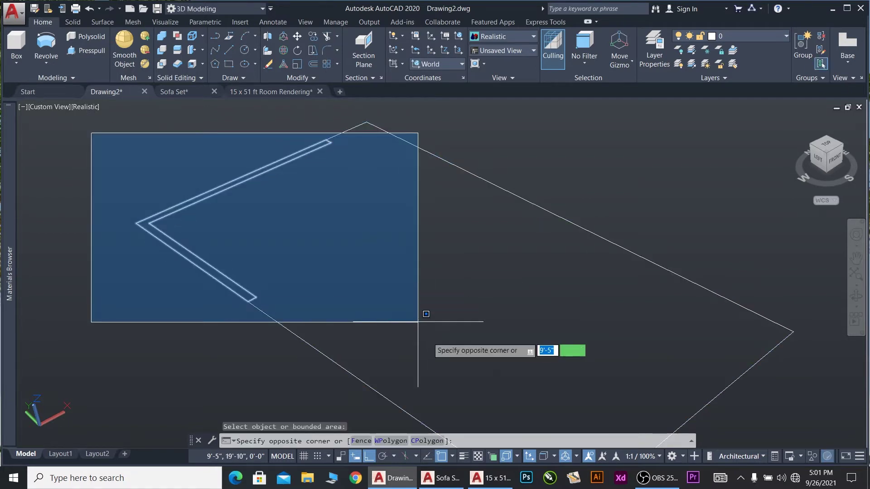
click(413, 346)
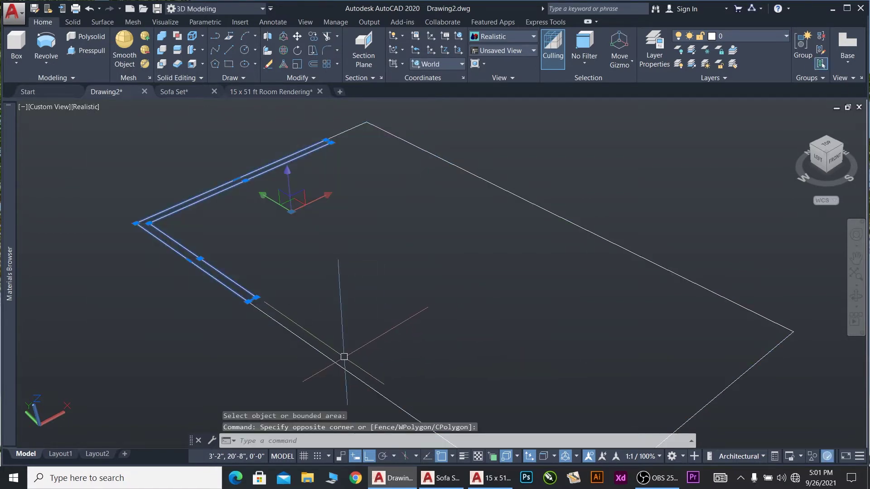
key(Return)
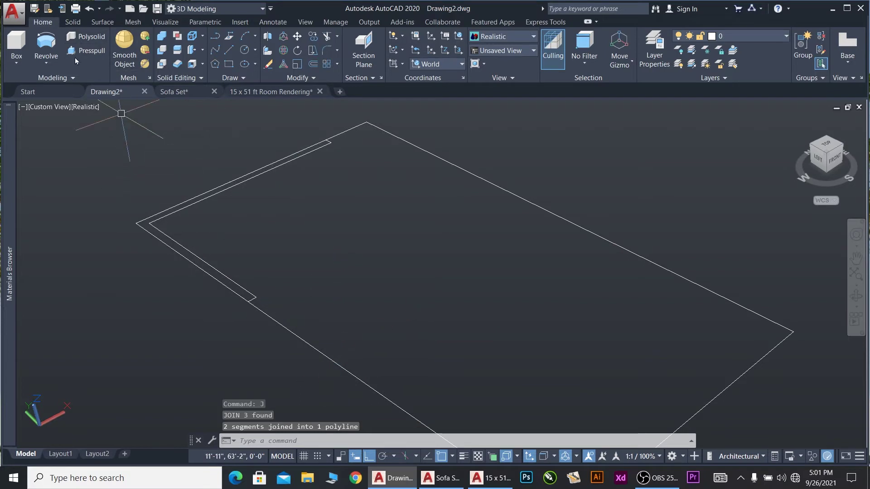
Presspull the L-shaped wall outline upward to a height of 14'
key(ctrl+shift+e)
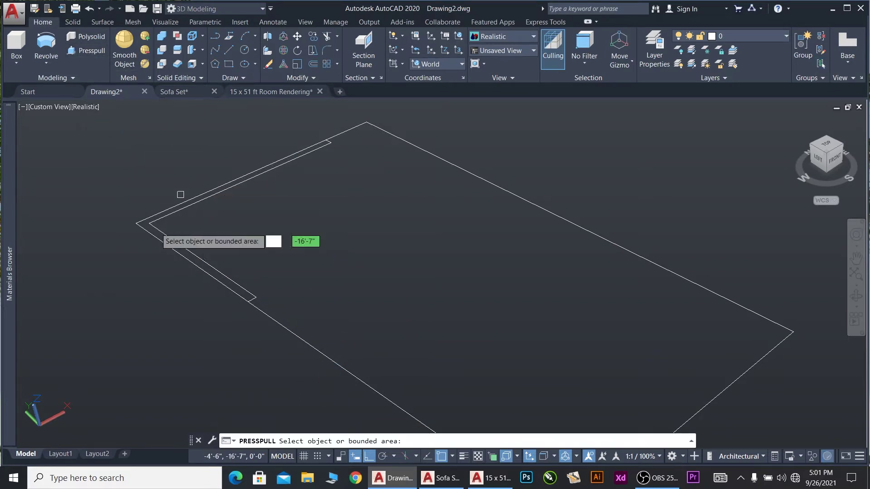
click(148, 225)
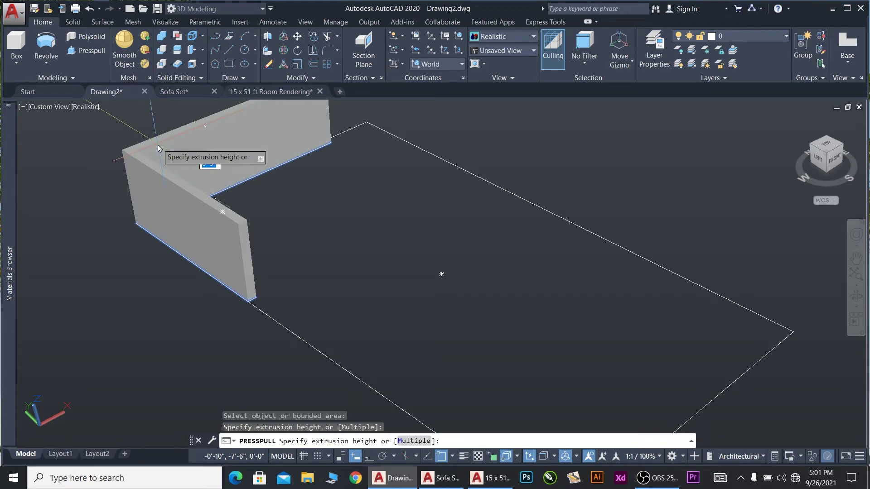
text(18)
key(BackSpace)
text(4')
key(Return)
shift+middle_drag(209, 283, 457, 166)
scroll(455, 168, down, 1)
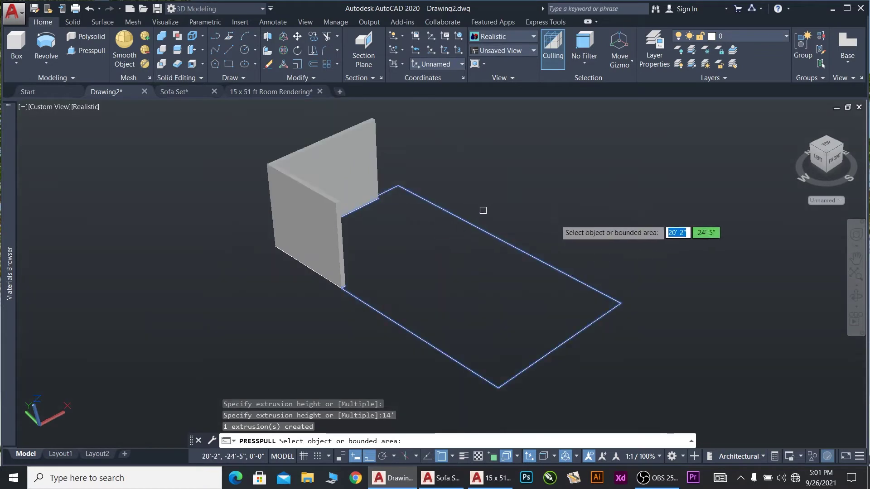
scroll(562, 218, up, 1)
key(Return)
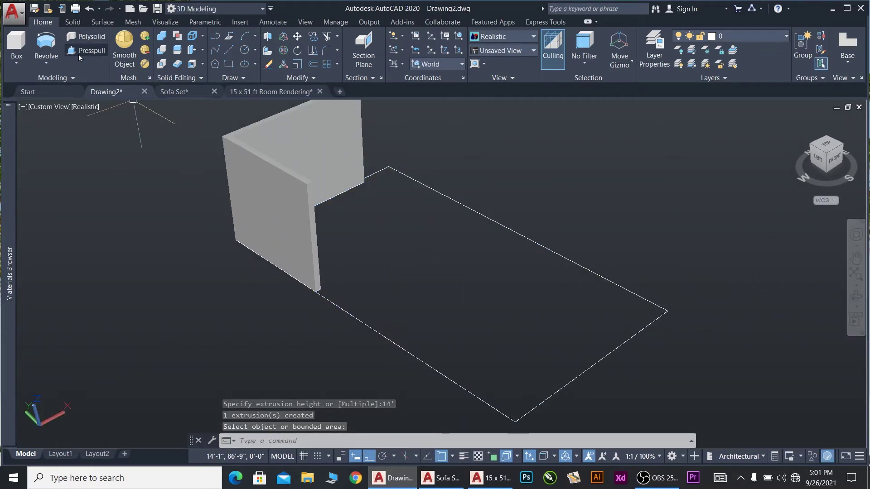
Draw a 4" high floor box between the lower end corners of the two walls
click(16, 44)
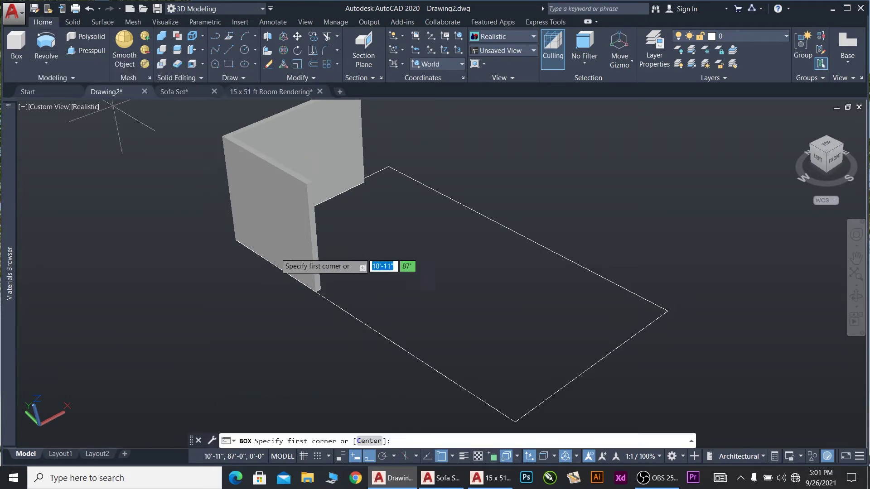
click(321, 290)
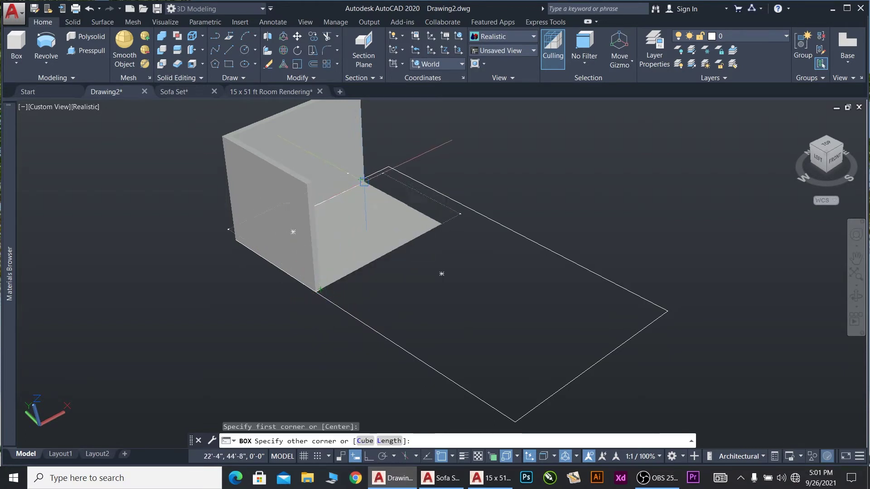
click(364, 181)
text(7)
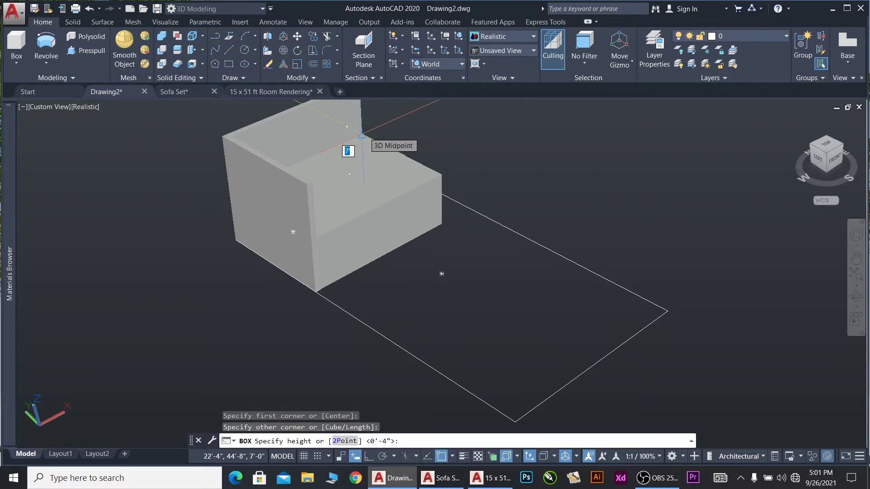
key(Return)
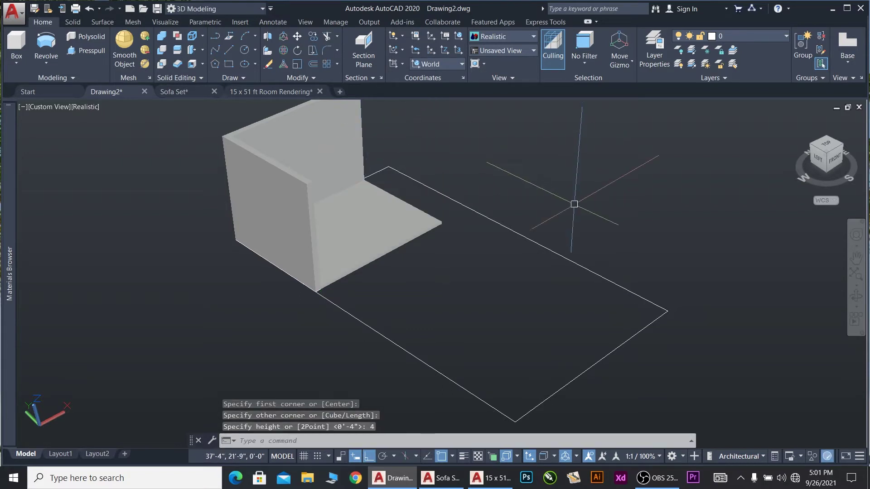
Draw a 12" high roof box on top of the walls, spanning between their outer end corners
scroll(440, 234, down, 1)
scroll(427, 135, up, 1)
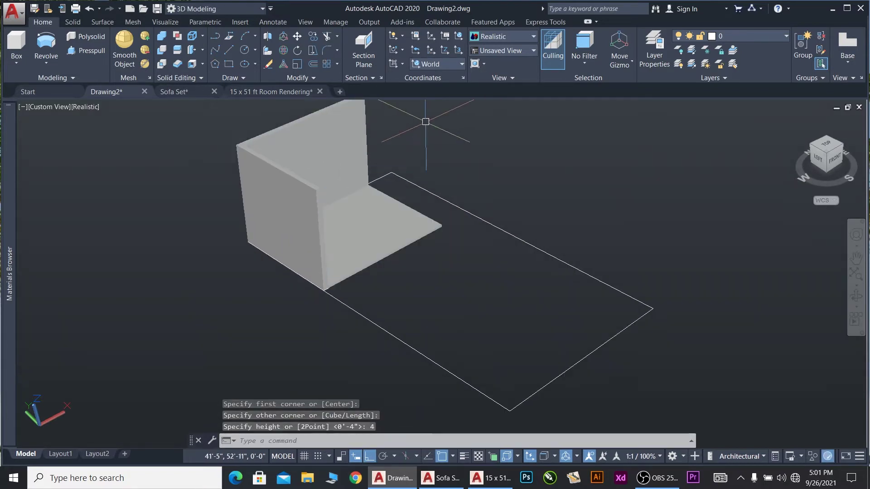
scroll(426, 131, down, 2)
scroll(439, 123, up, 1)
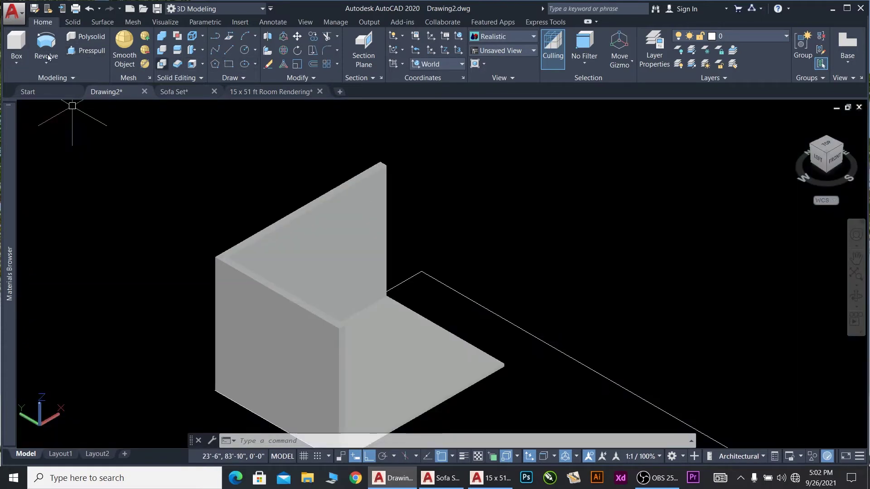
click(21, 47)
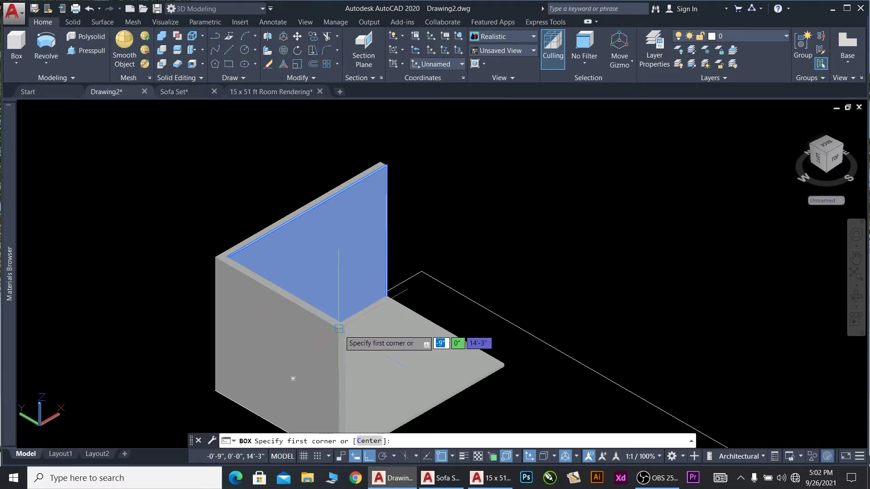
scroll(332, 327, up, 3)
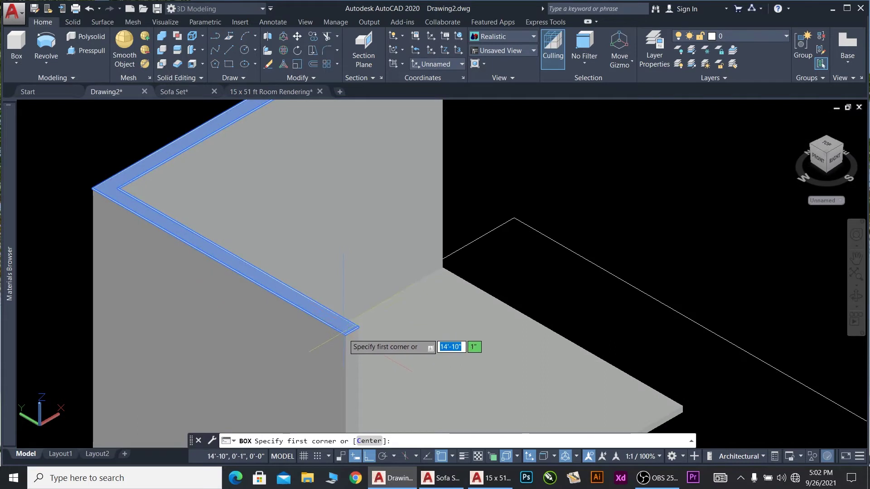
click(345, 335)
scroll(475, 227, down, 4)
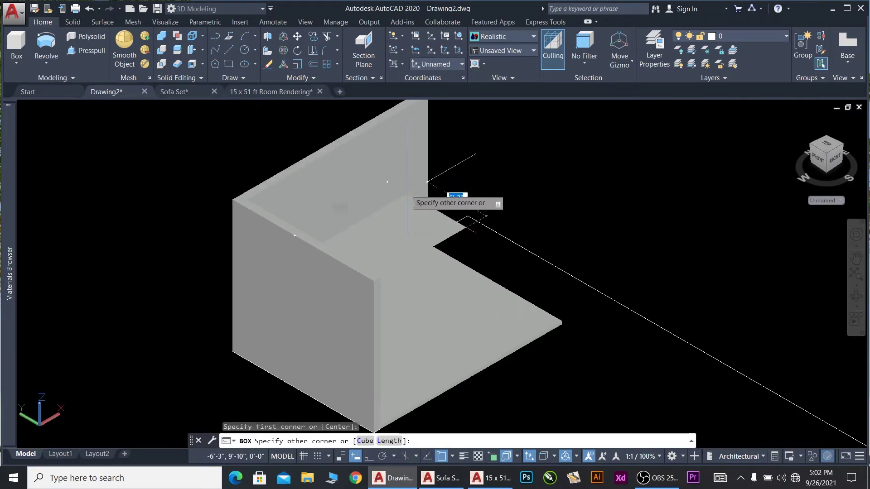
scroll(407, 200, down, 2)
scroll(415, 124, up, 5)
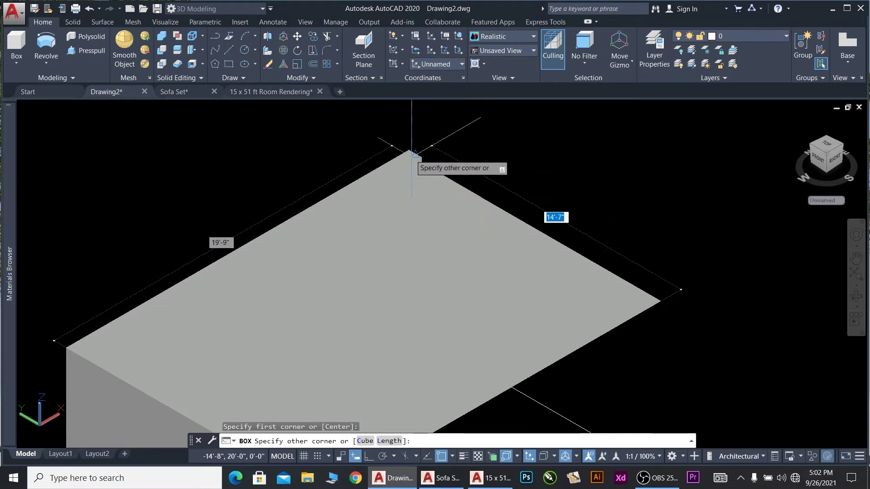
click(409, 150)
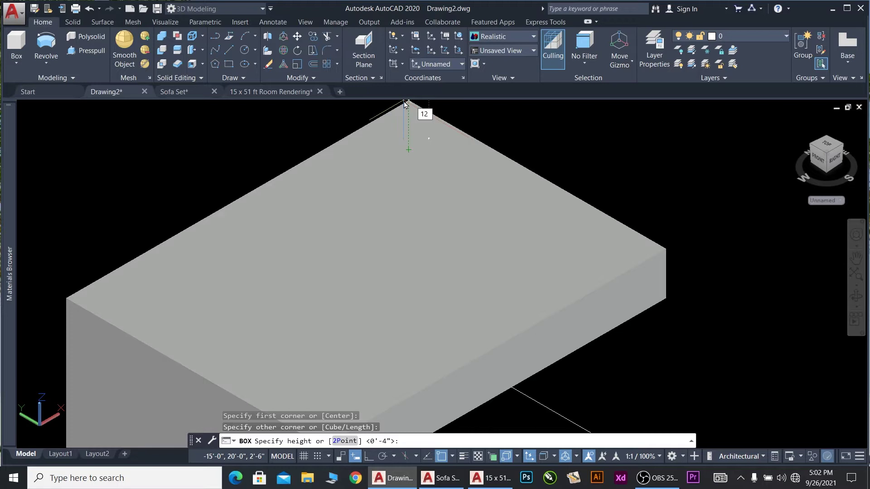
key(Return)
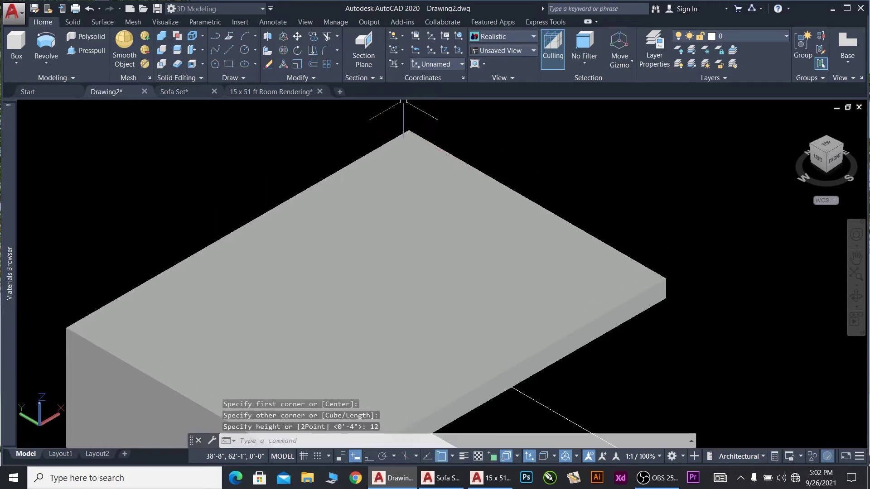
Draw a base box across opposite corners of the 25' by 45' rectangle, extending 24" downward
scroll(404, 101, down, 6)
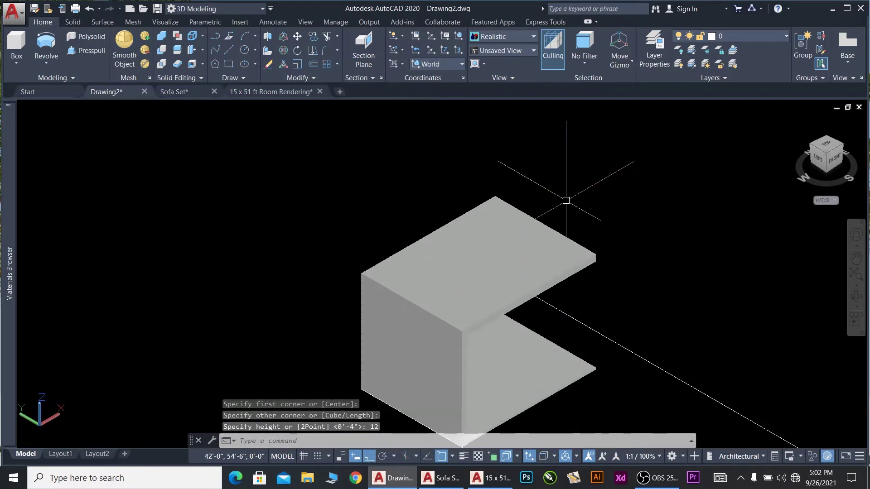
click(856, 295)
drag(584, 299, 506, 282)
scroll(695, 287, up, 3)
key(Escape)
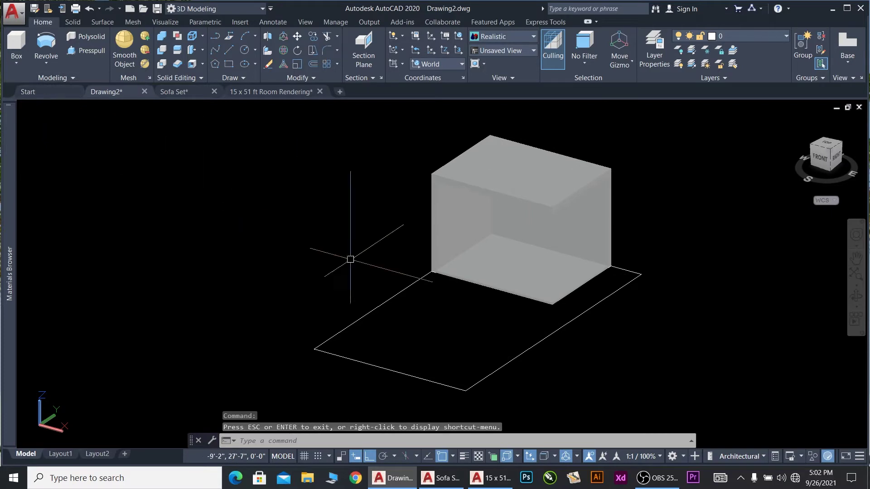
click(16, 43)
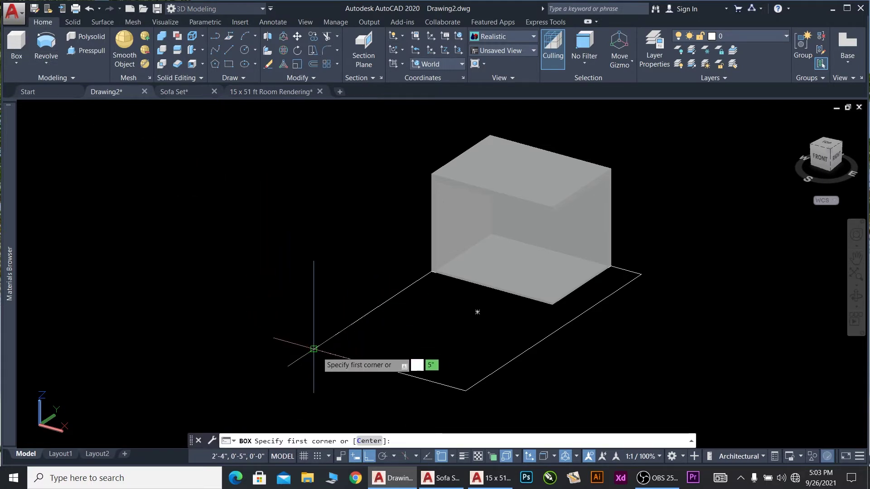
click(314, 349)
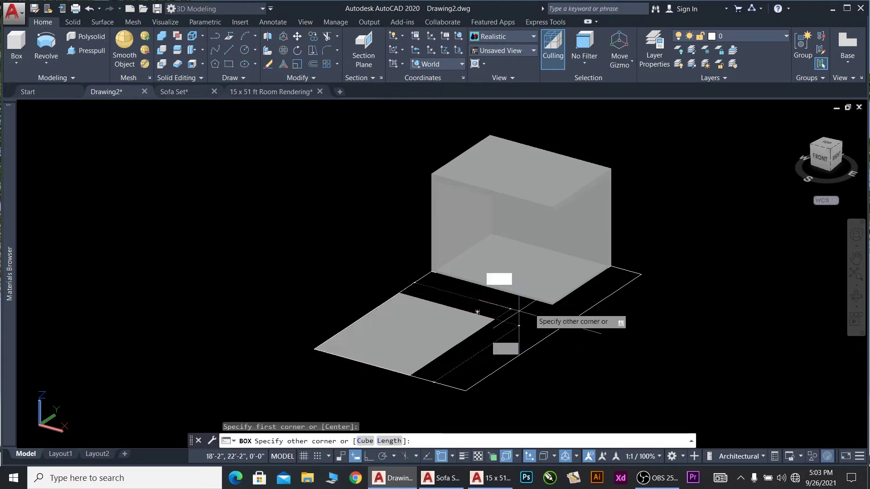
click(641, 275)
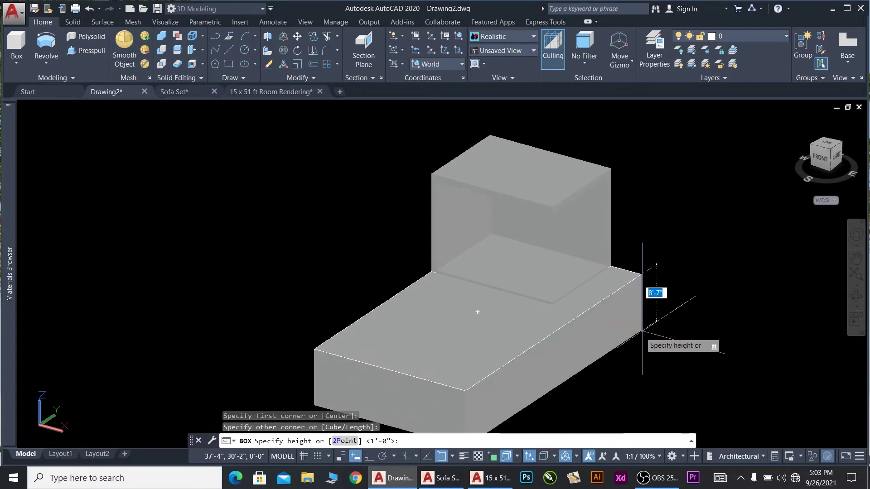
key(Return)
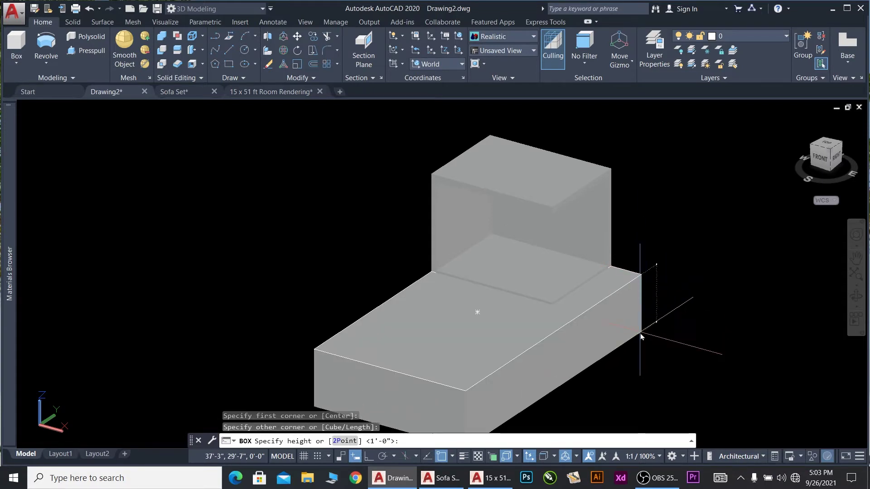
Presspull the large rectangle's area on top of the base upward by .2
scroll(632, 267, up, 2)
click(640, 274)
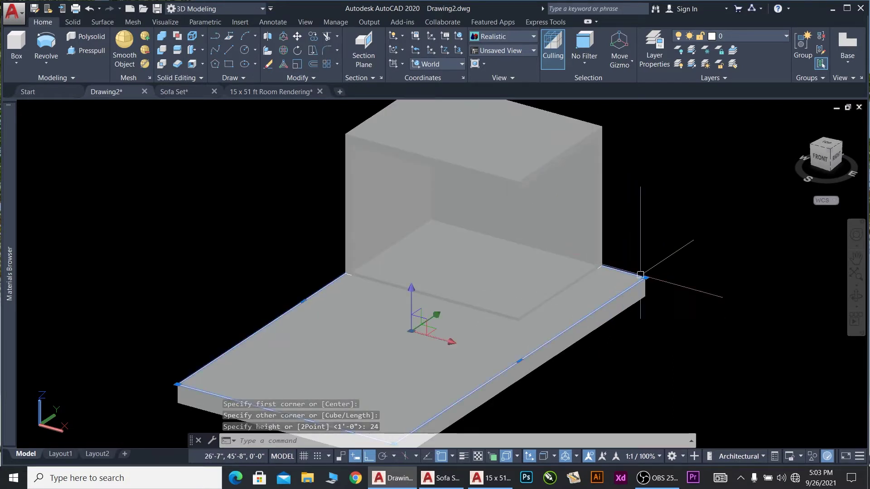
click(85, 50)
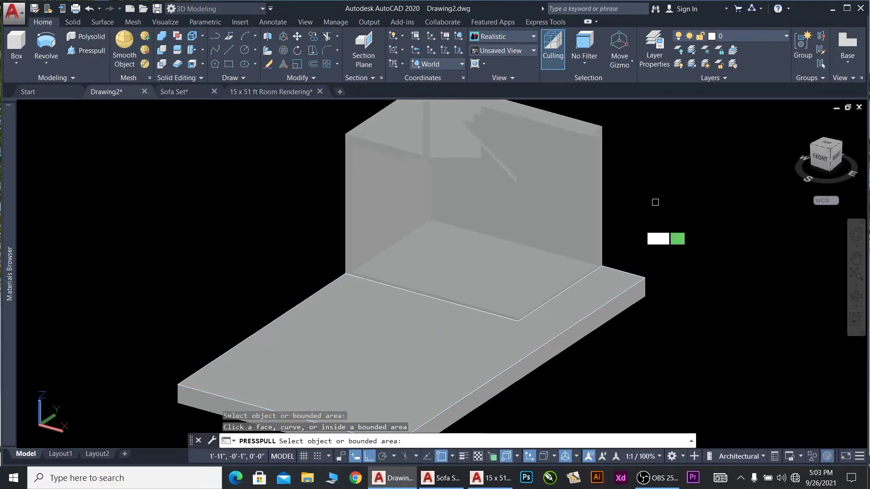
click(632, 286)
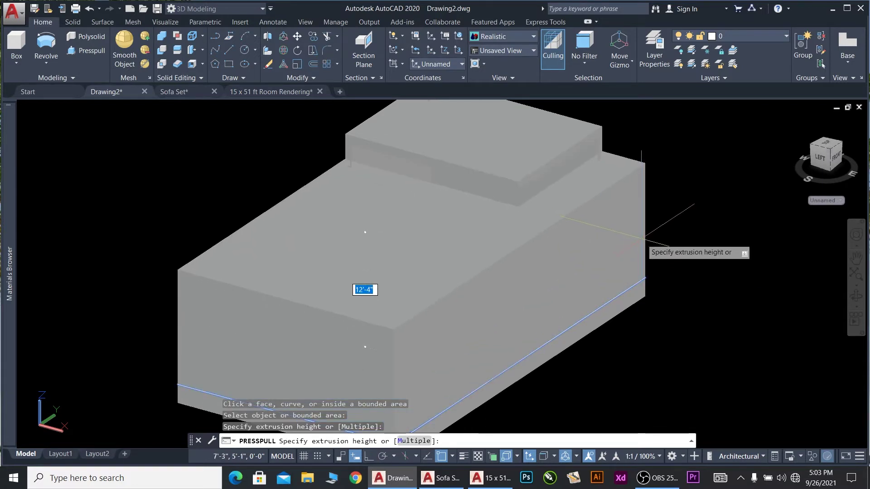
key(Return)
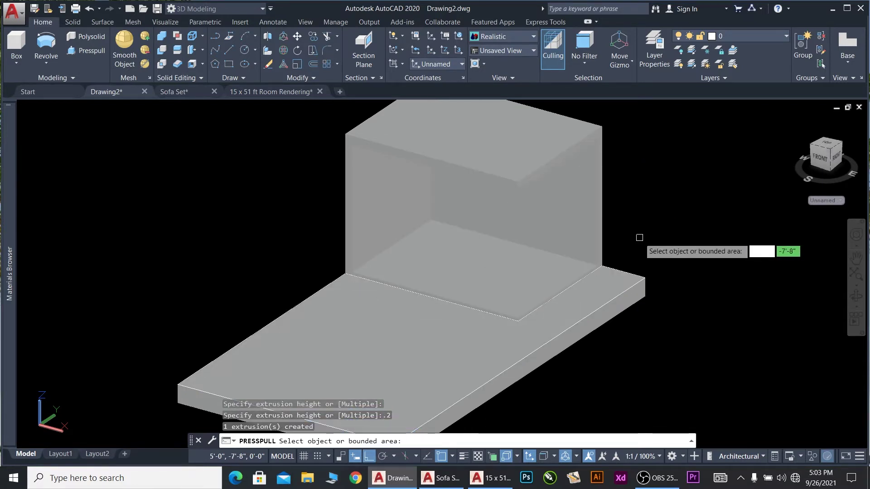
scroll(609, 294, up, 2)
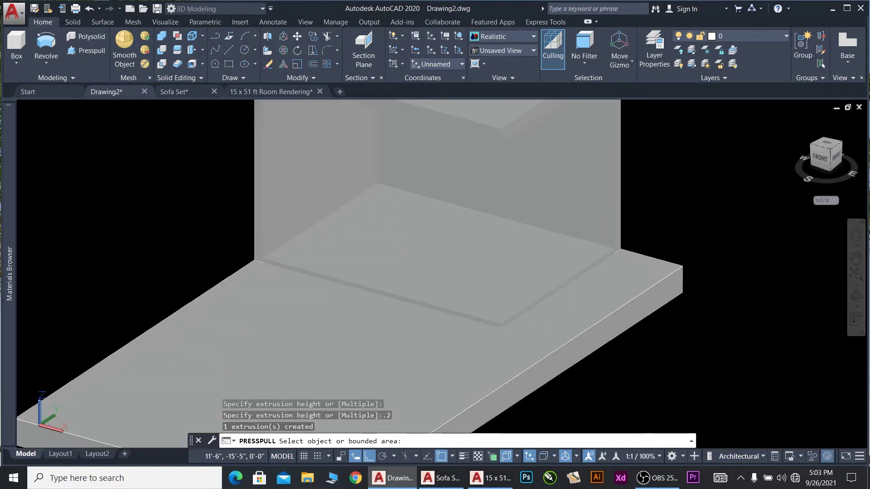
Finish the Presspull and hide the base solid to check the rectangle outline around it
key(Return)
click(677, 274)
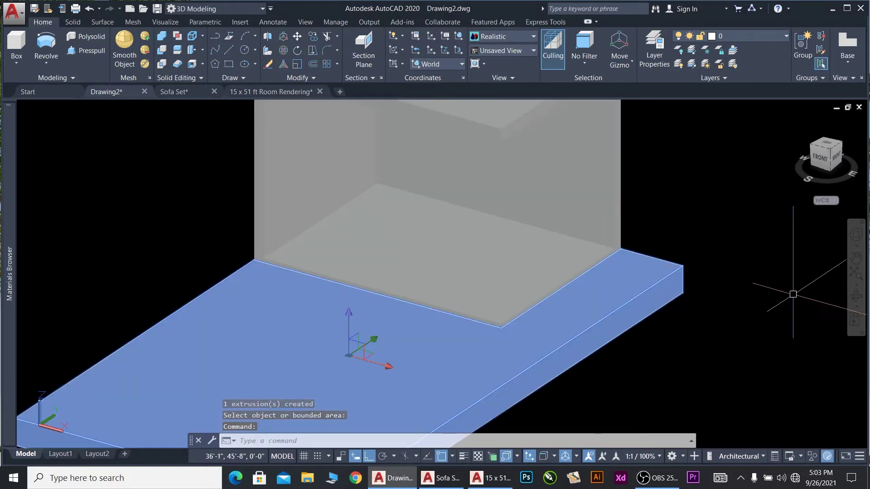
click(811, 456)
click(829, 448)
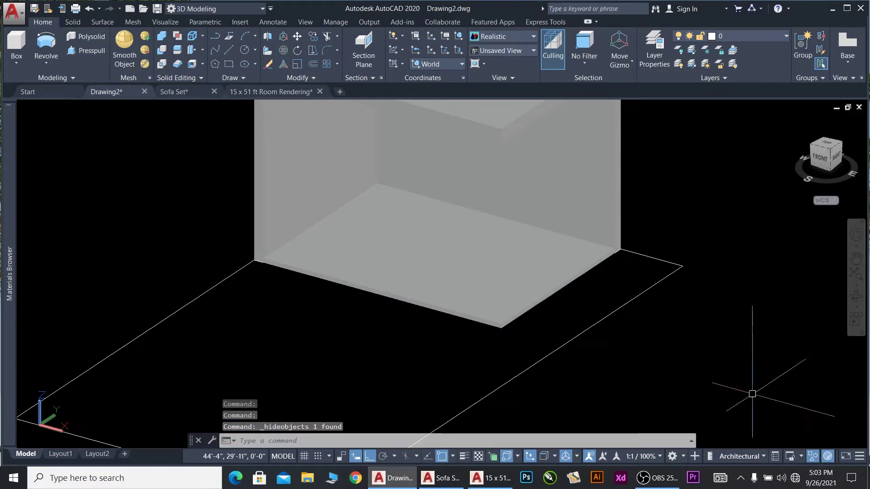
click(630, 299)
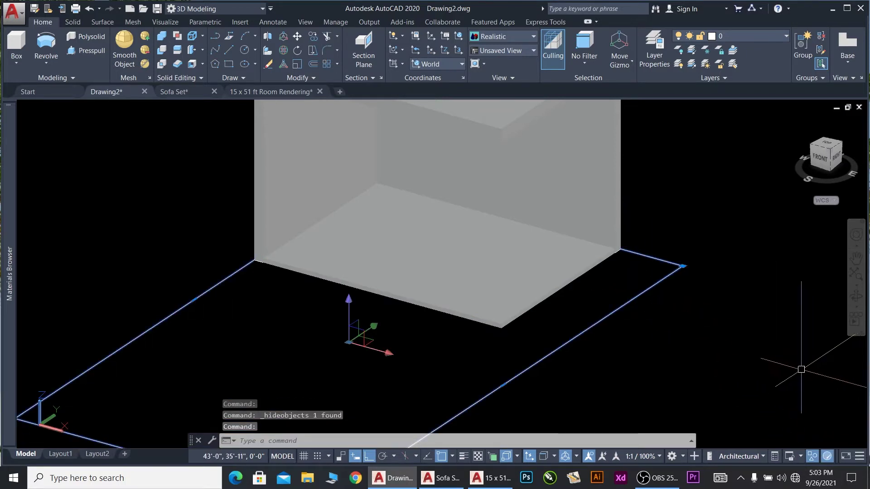
key(Escape)
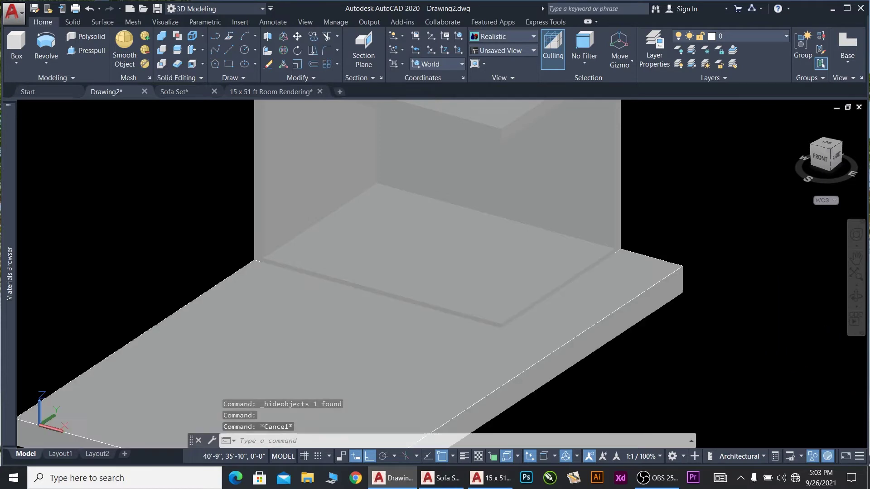
Undo the hiding of the base and the Presspull of the rectangle's area
key(ctrl+z)
key(ctrl+z)
key(ctrl+z)
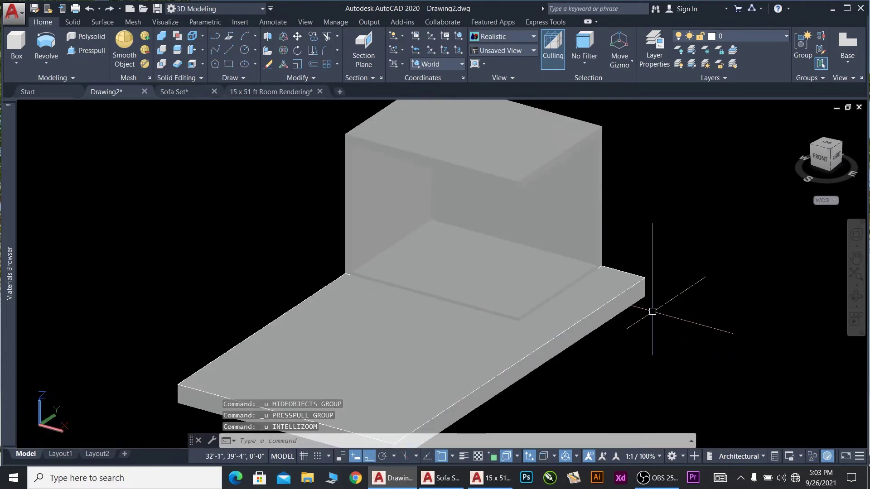
key(ctrl+z)
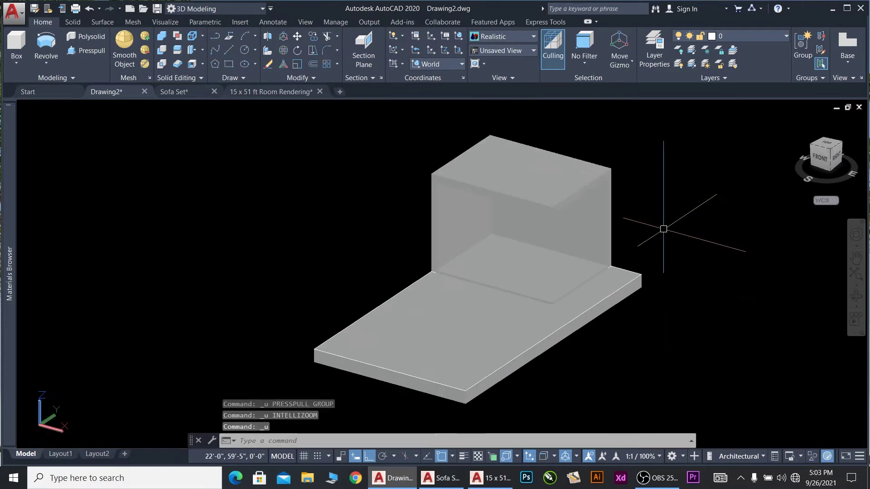
Move the 25' by 45' rectangle clear of the room, erasing the base box for access and restoring it with OOPS
click(620, 298)
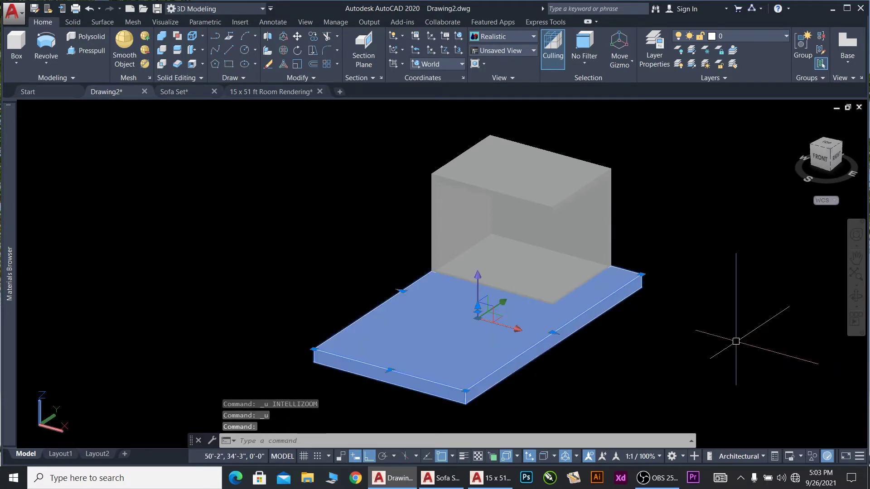
key(Delete)
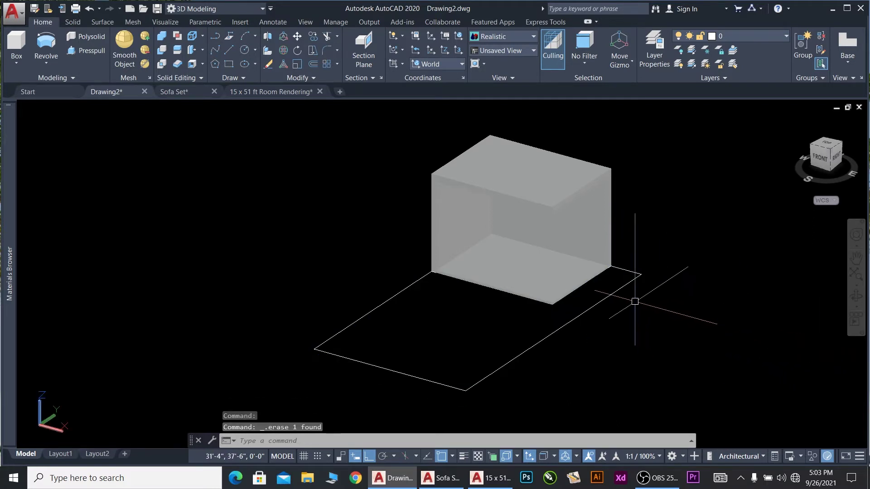
click(630, 283)
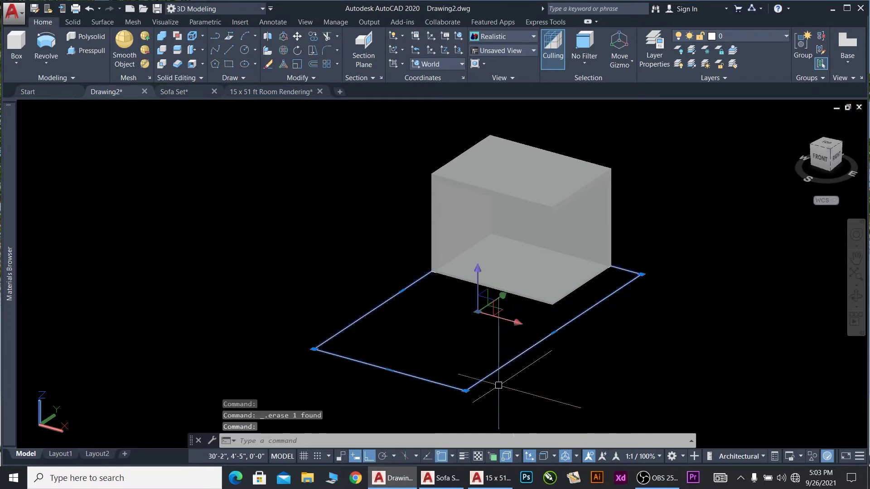
key(Return)
click(725, 361)
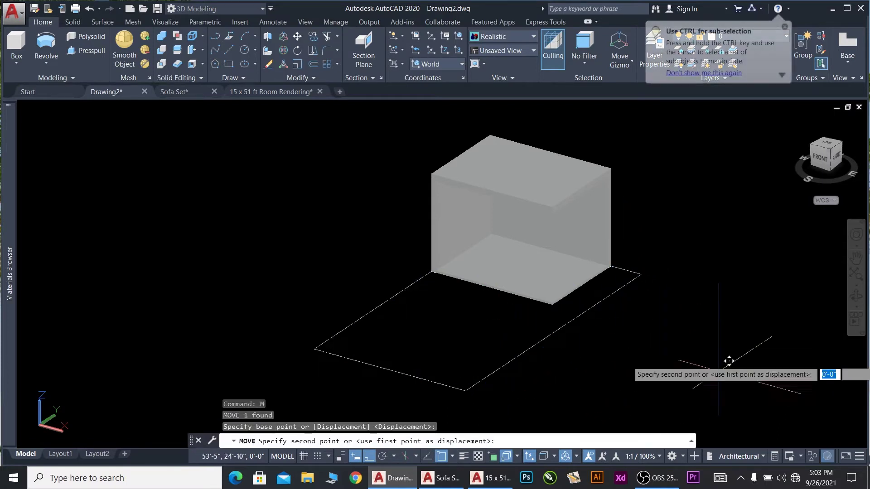
key(Escape)
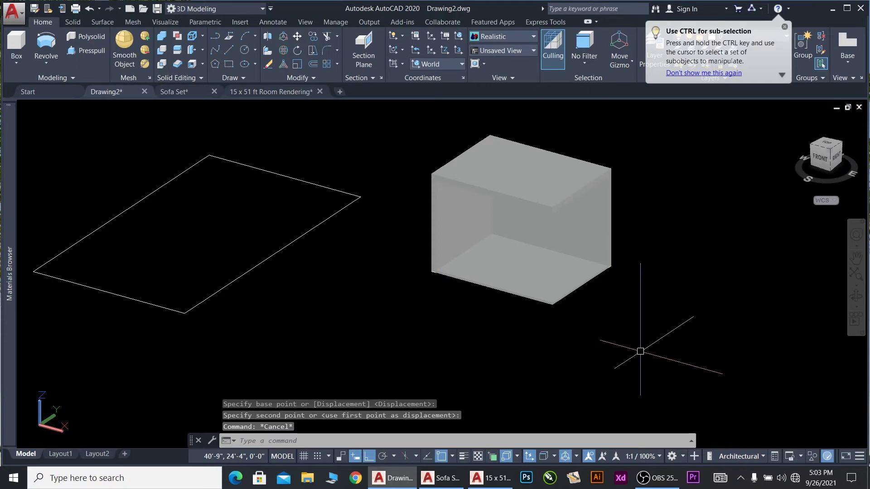
text(oops)
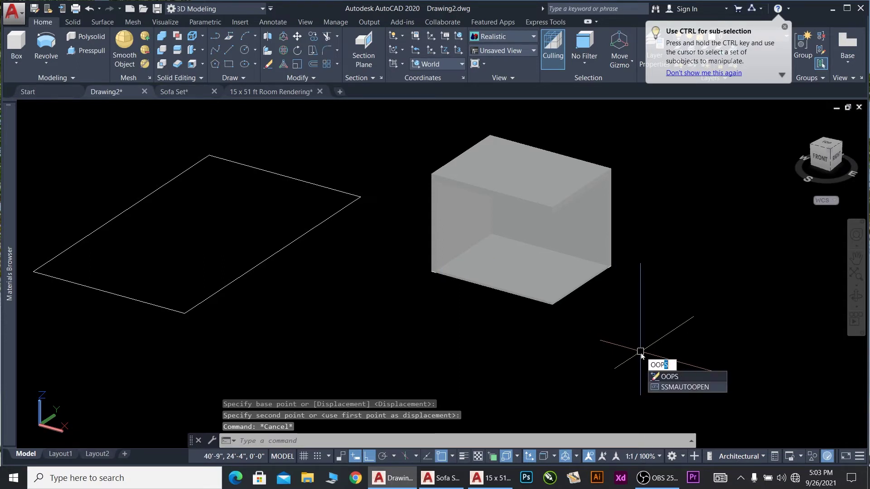
key(Return)
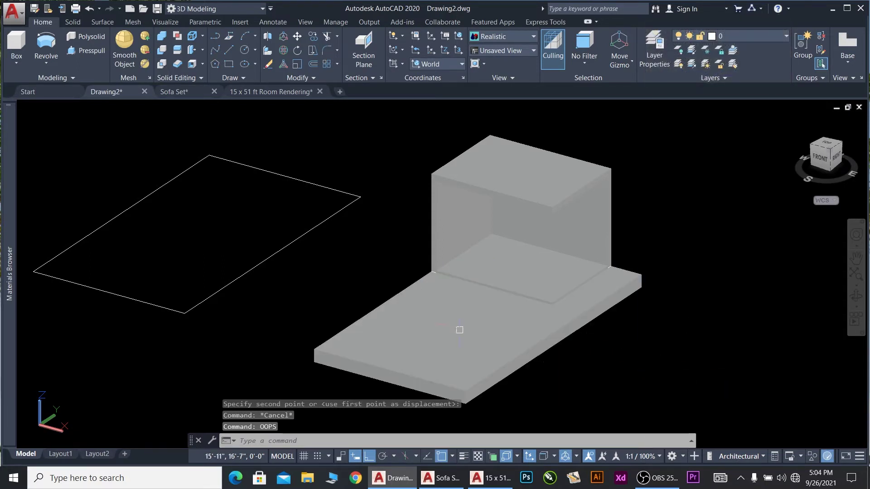
Hide the walls, the roof and the floor so only the base box and the wall outline remain
scroll(624, 267, up, 2)
click(547, 206)
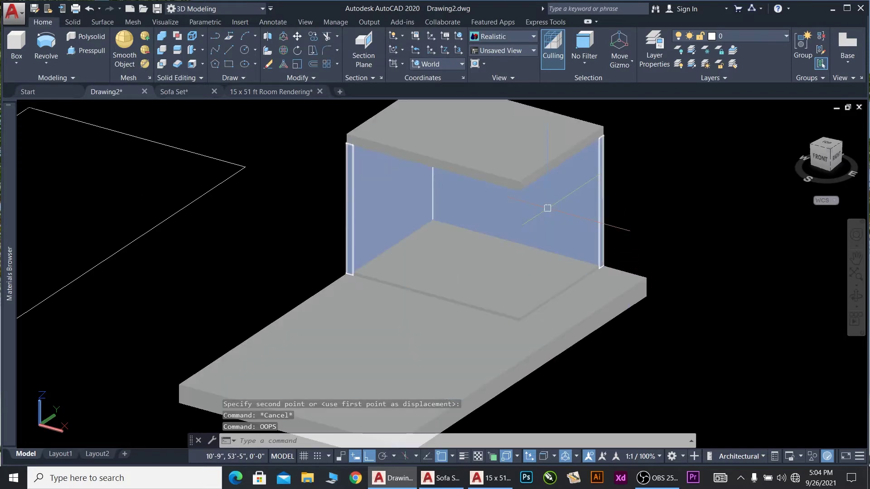
click(507, 152)
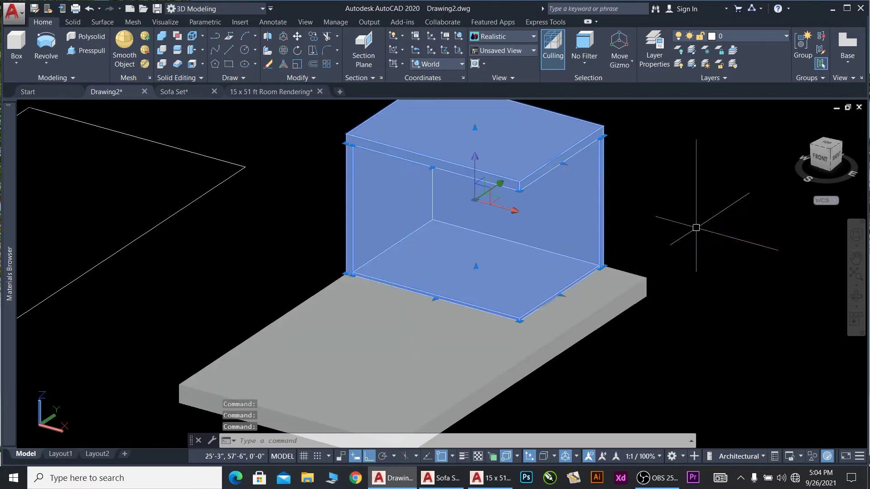
click(812, 456)
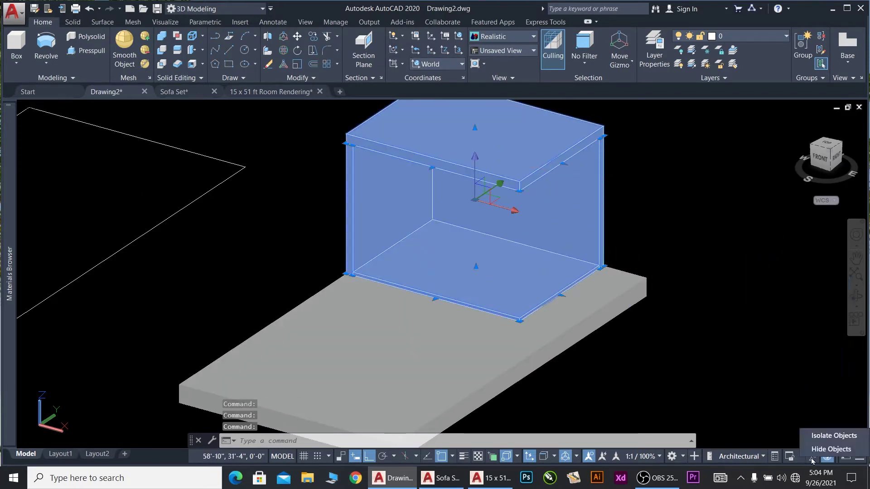
click(815, 448)
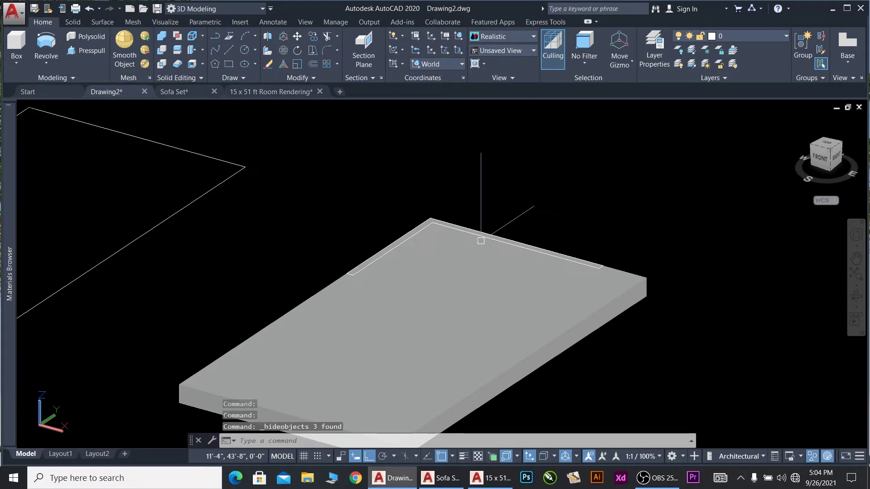
Erase the leftover L-shaped wall outline on top of the base
click(295, 160)
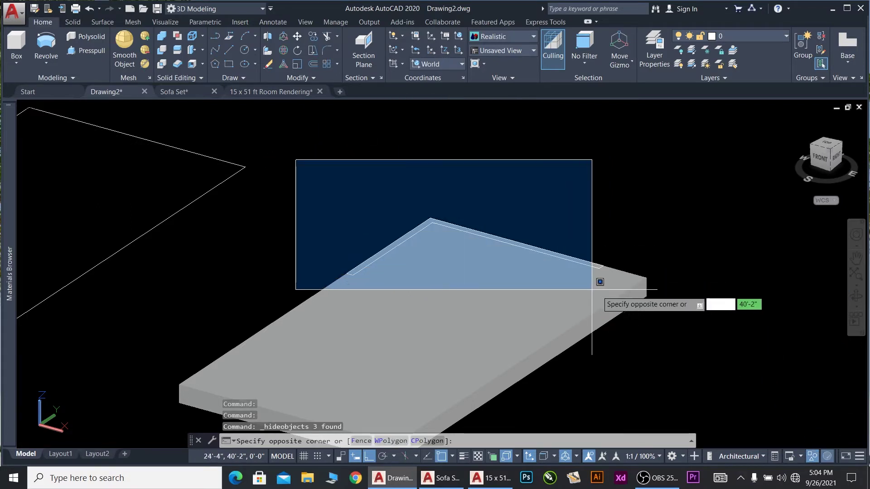
click(608, 292)
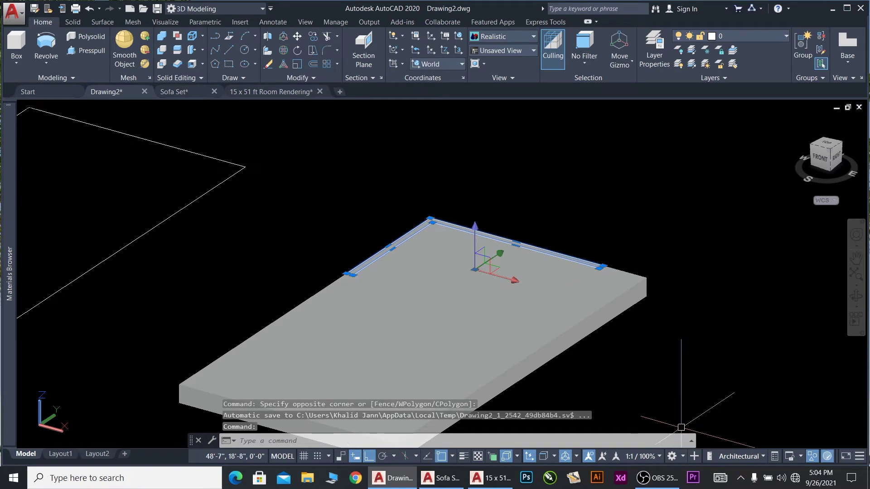
key(Delete)
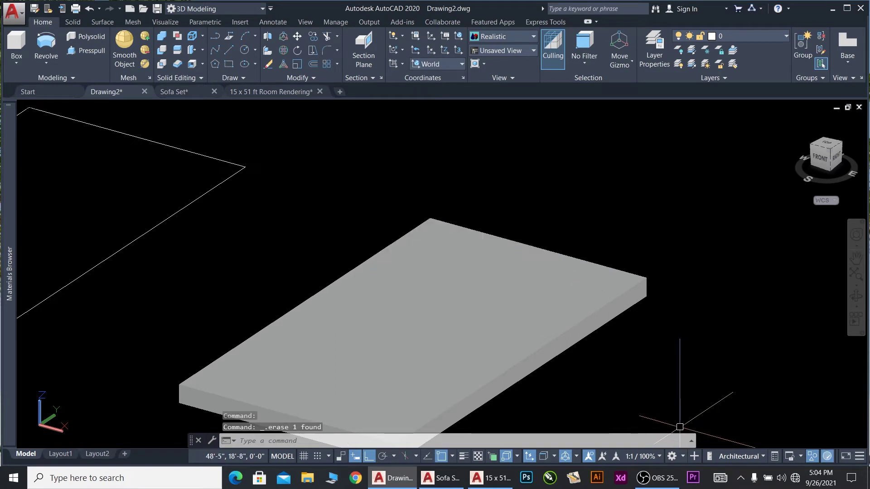
End object isolation to bring back the hidden walls, roof and floor
click(815, 457)
click(819, 447)
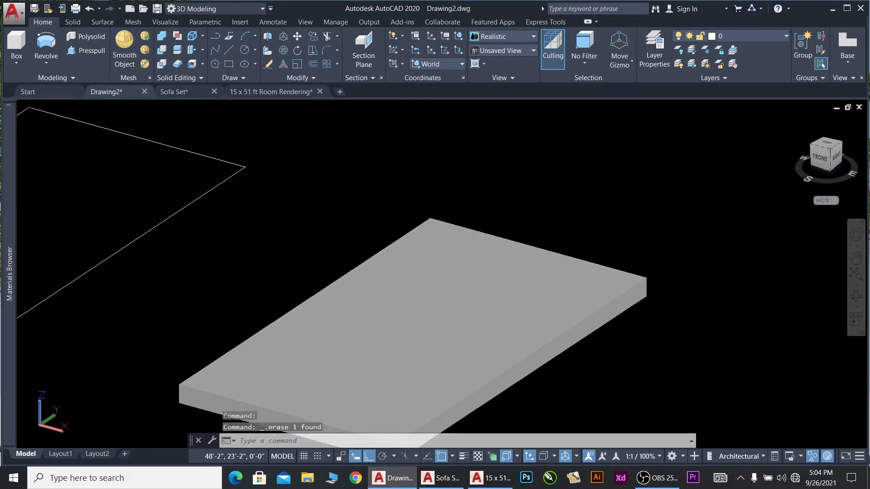
scroll(580, 273, down, 2)
scroll(580, 274, up, 2)
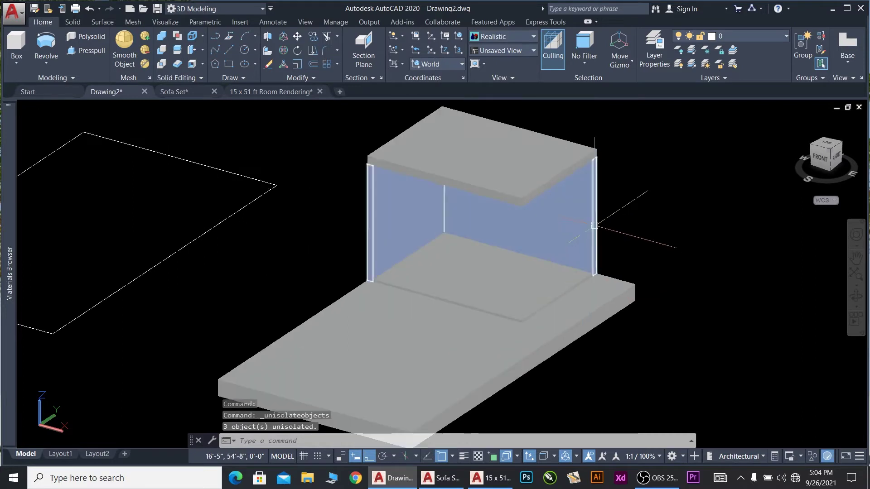
scroll(567, 226, up, 2)
scroll(512, 249, down, 2)
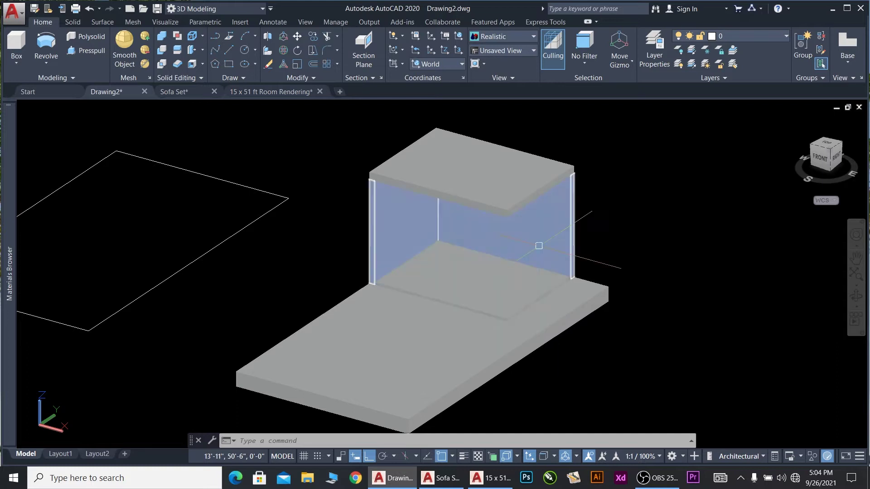
Copy the room's floor slab along the X direction to an empty area beside the base
click(460, 287)
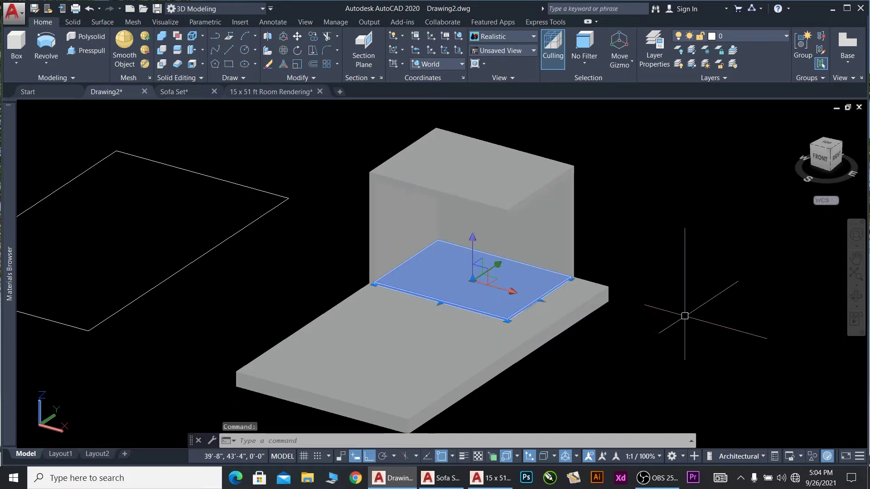
text(c)
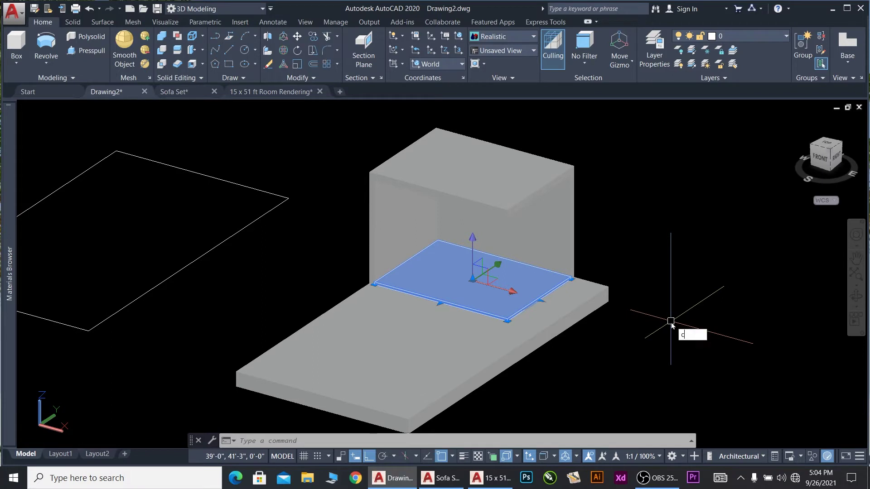
text(o)
key(Return)
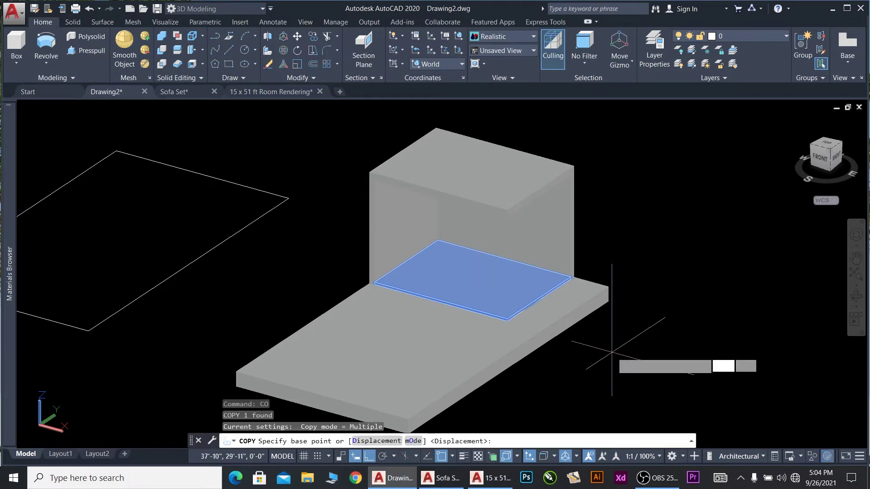
click(612, 352)
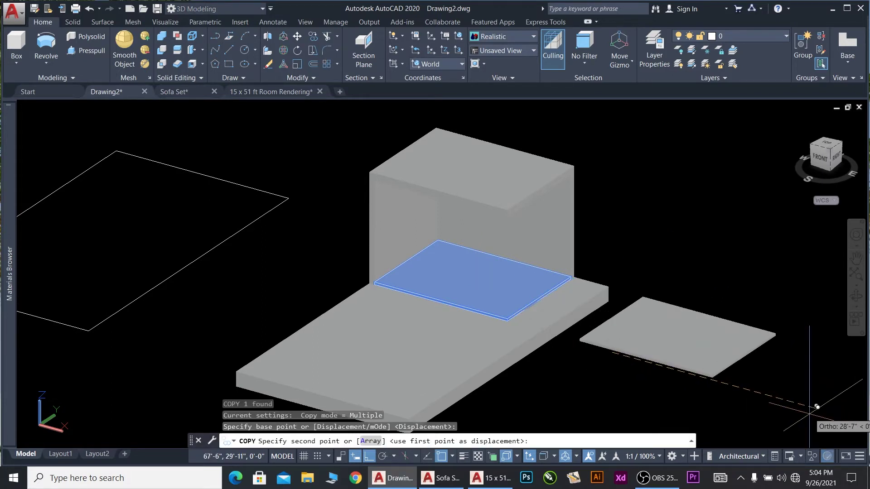
click(828, 411)
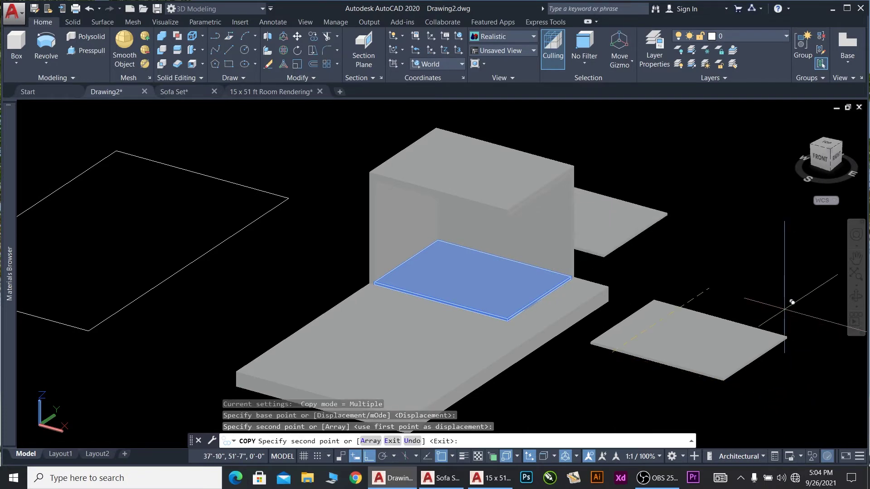
key(Escape)
scroll(753, 373, up, 3)
scroll(592, 335, down, 4)
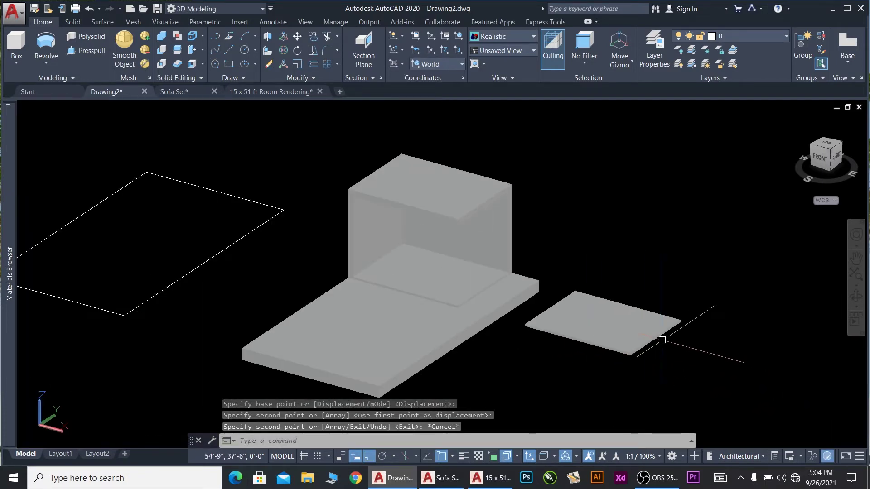
Switch the viewport's visual style to 2D Wireframe, with the copied floor slab in close view
scroll(645, 330, up, 3)
scroll(460, 291, up, 2)
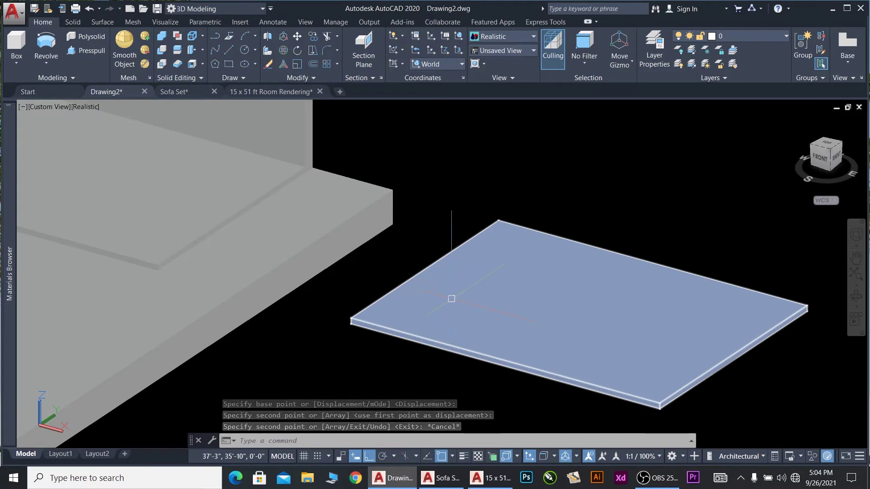
click(469, 252)
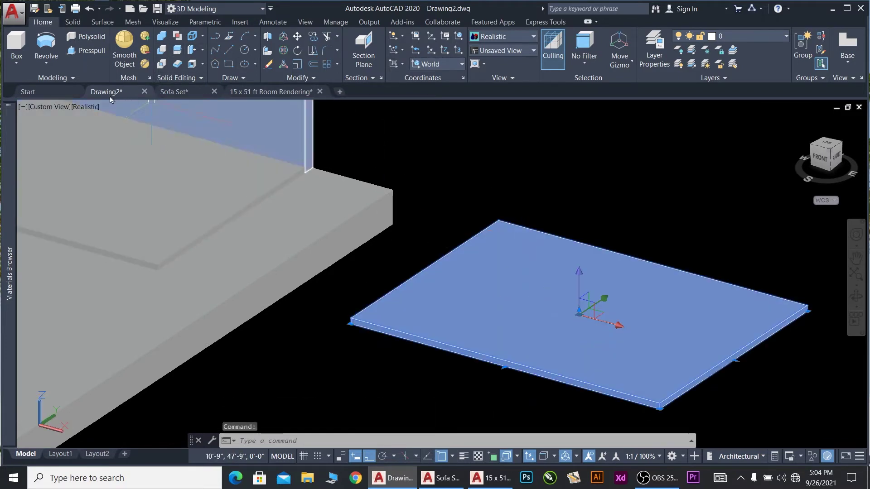
click(85, 107)
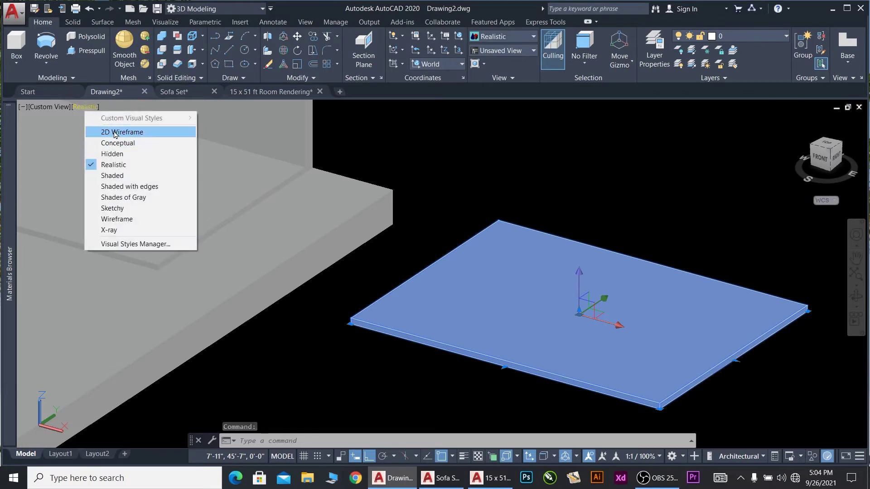
click(119, 131)
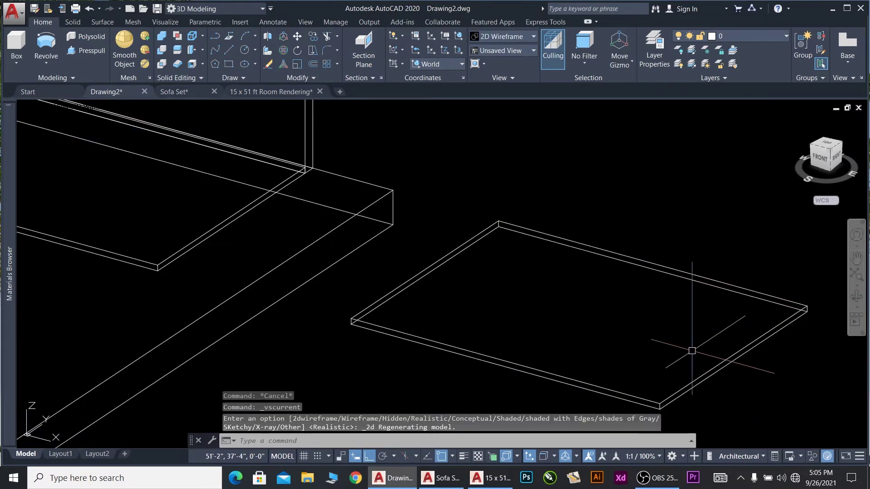
Draw a rectangle tracing the bottom outline of the copied floor slab, between its opposite corners
text(c)
key(Return)
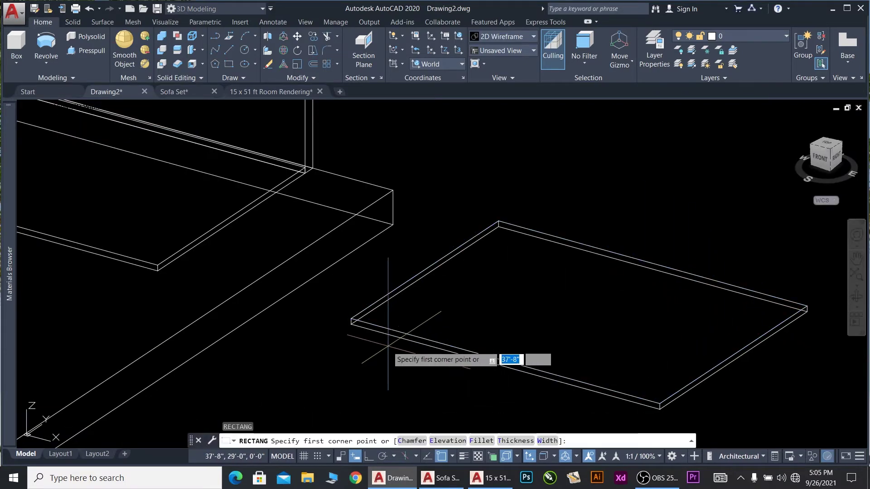
click(351, 323)
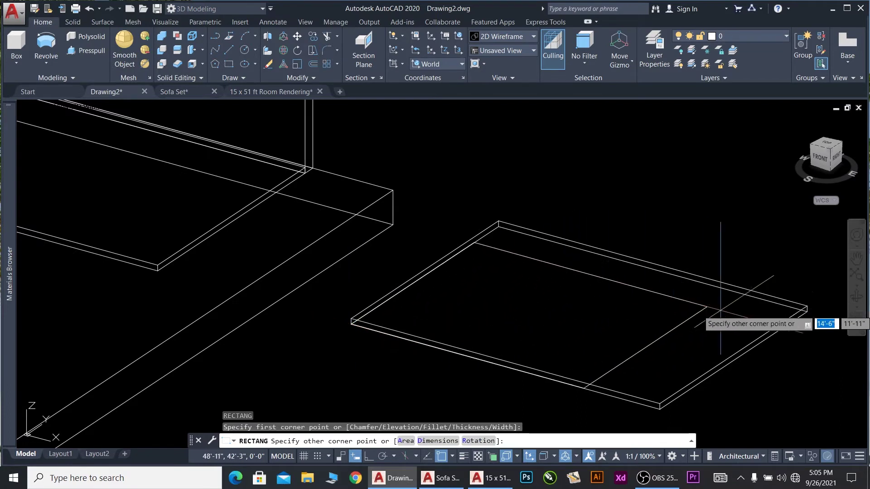
click(807, 309)
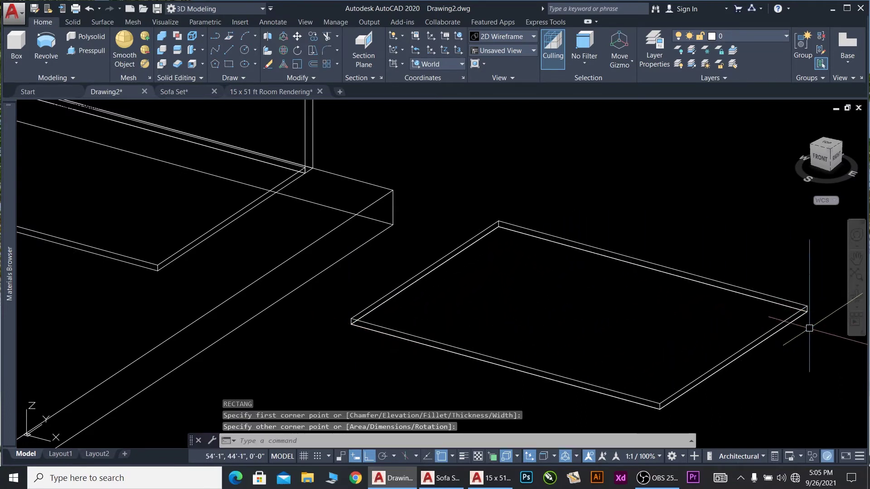
Offset the traced slab rectangle inward by 12 inches
click(682, 393)
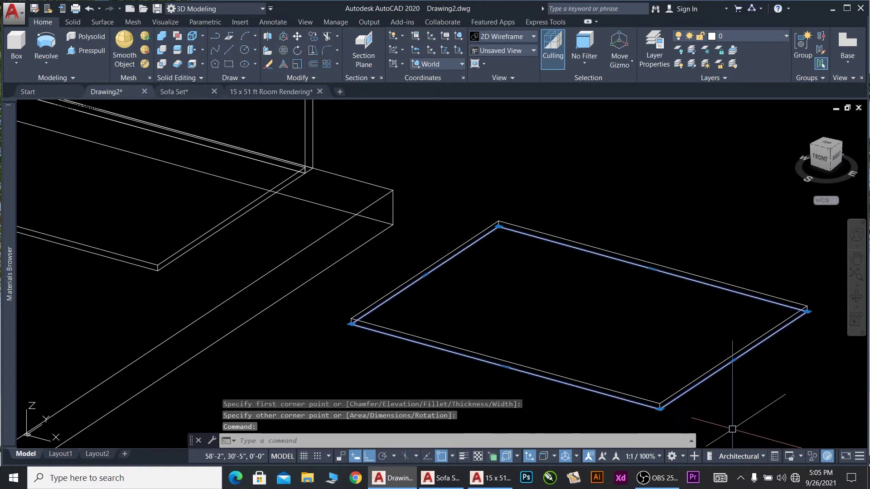
text(o)
key(Return)
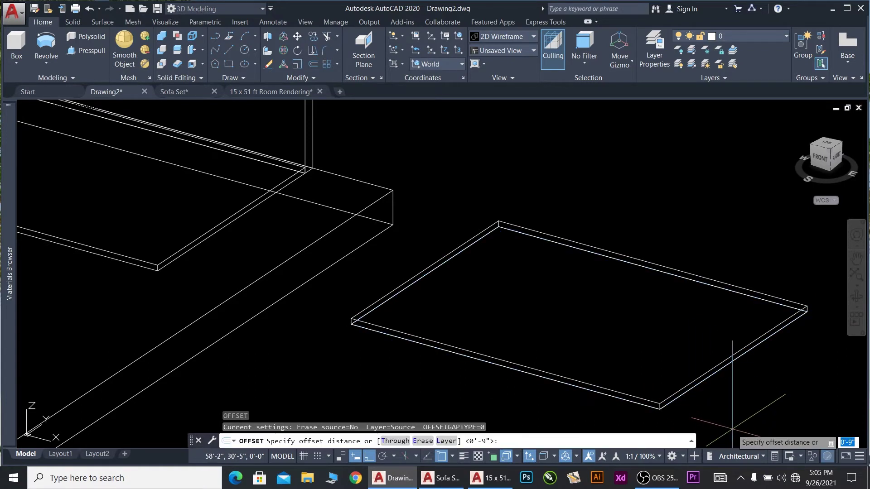
text(12)
key(Return)
click(642, 354)
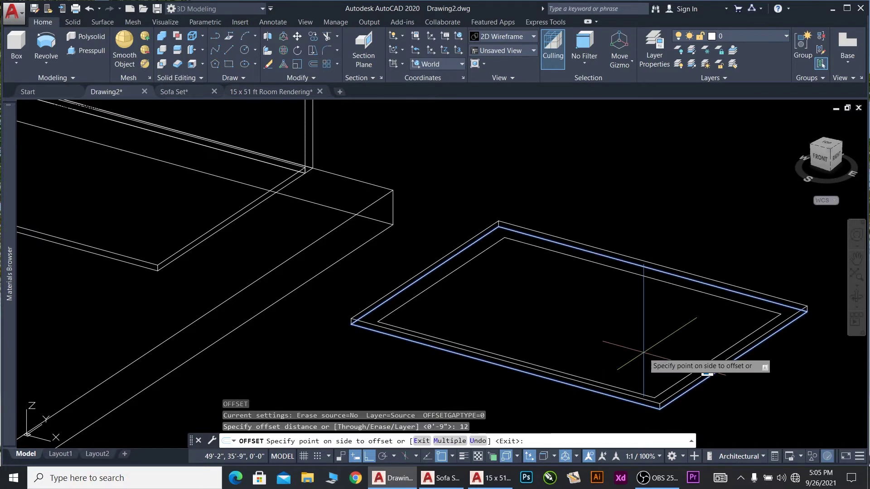
click(691, 282)
key(Escape)
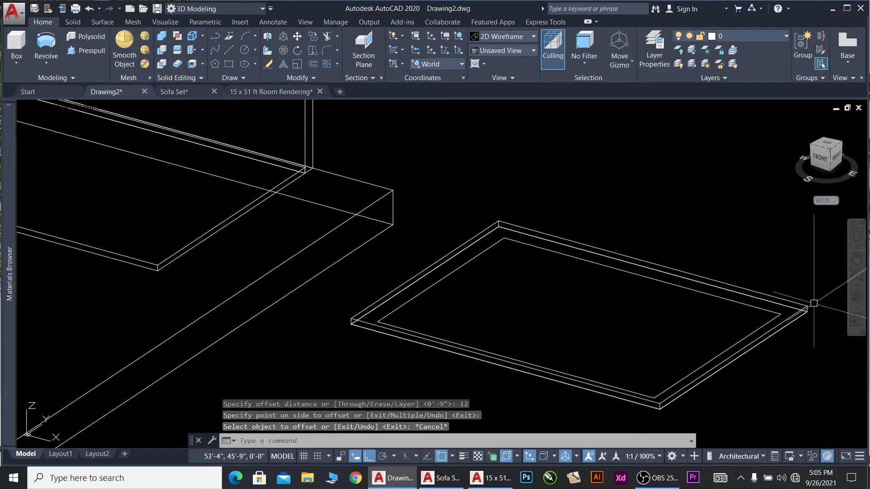
Offset the inner rectangle inward by another 12 inches to outline the inside edge of a frame
click(805, 309)
key(Escape)
click(706, 363)
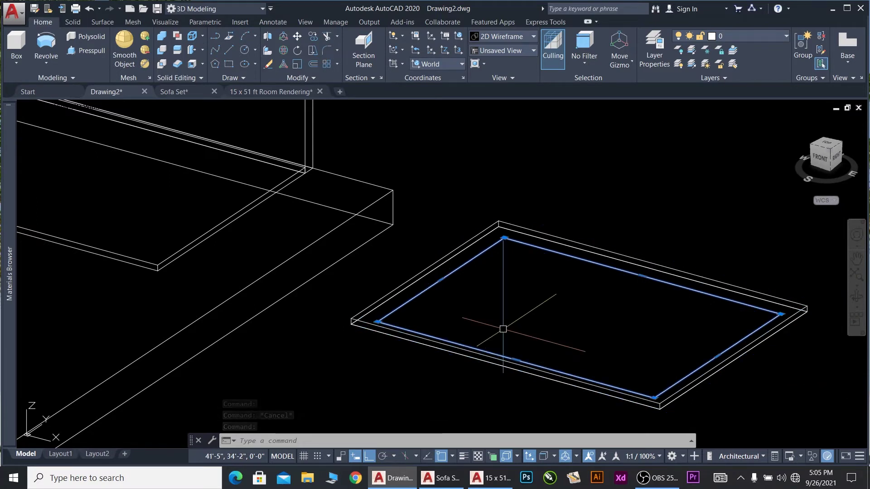
key(Return)
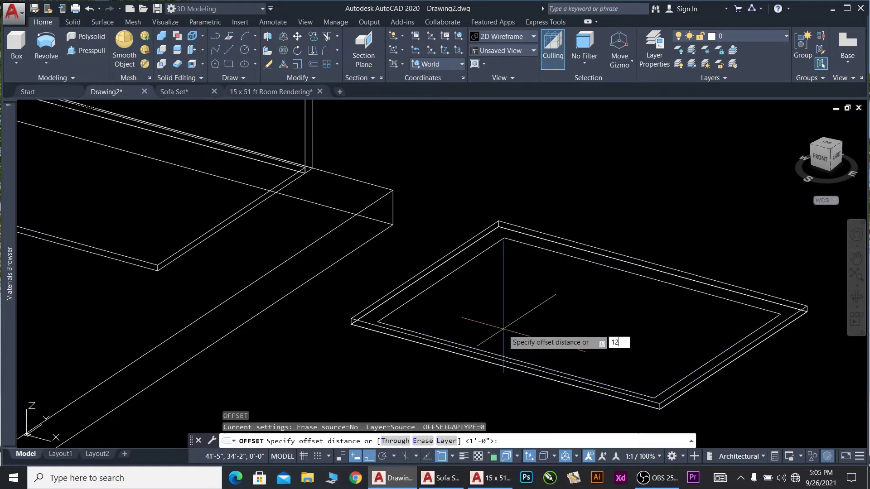
key(Return)
click(482, 347)
click(532, 311)
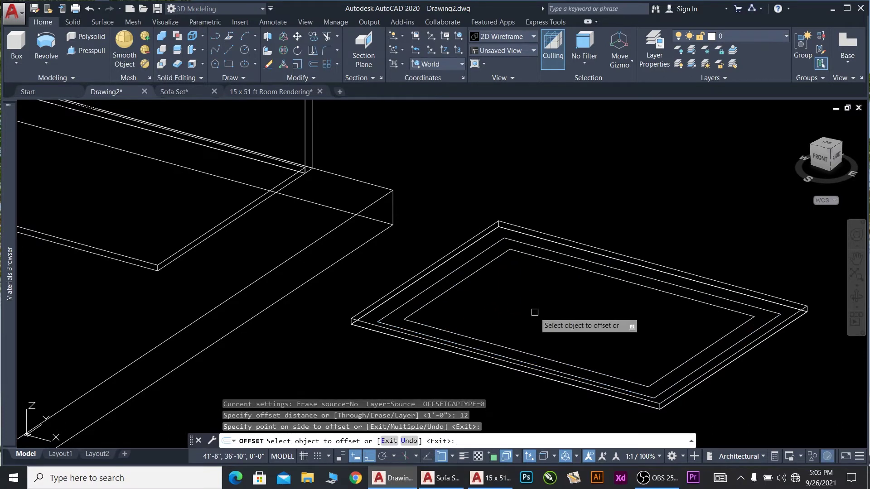
key(Escape)
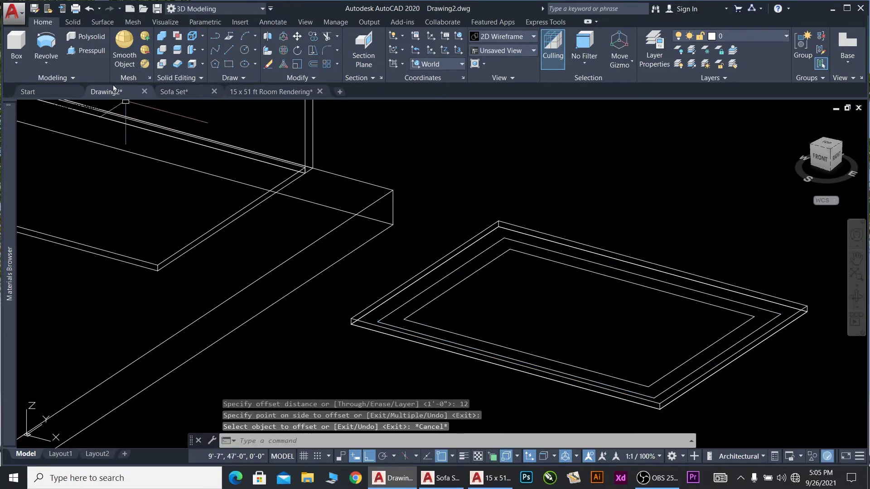
Presspull the areas inside the two offset rectangles up to the height of the copied slab
click(103, 52)
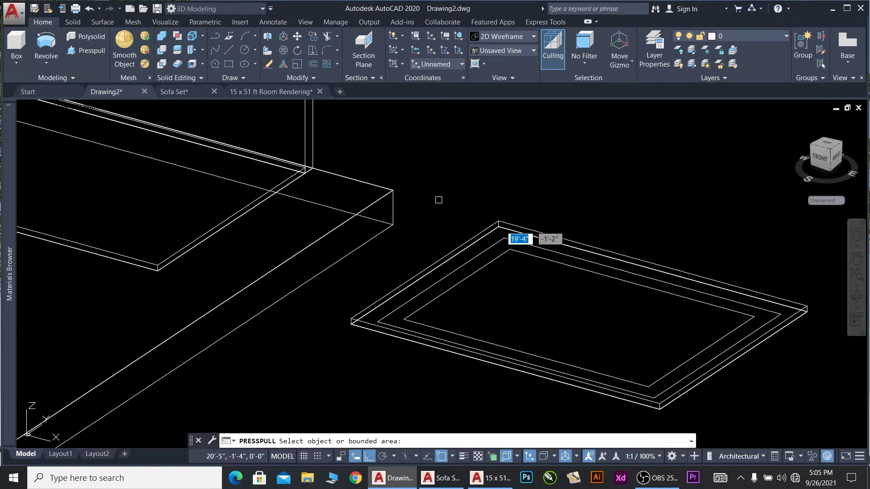
click(771, 311)
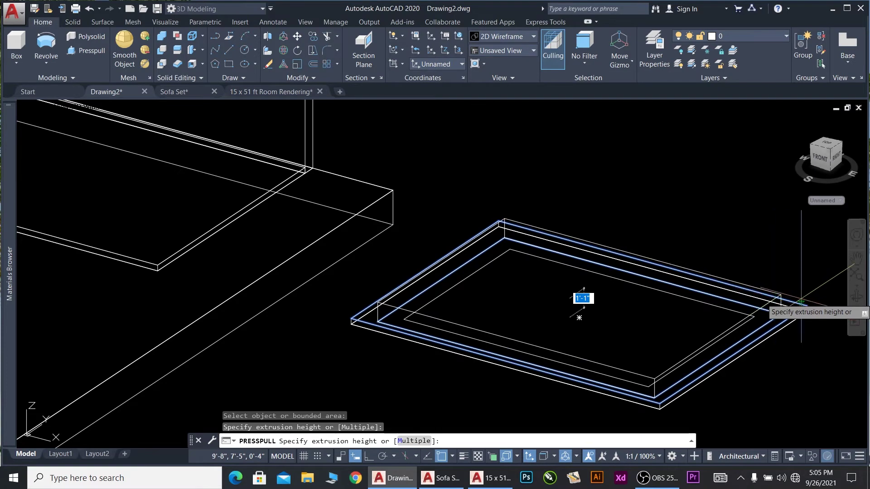
click(580, 317)
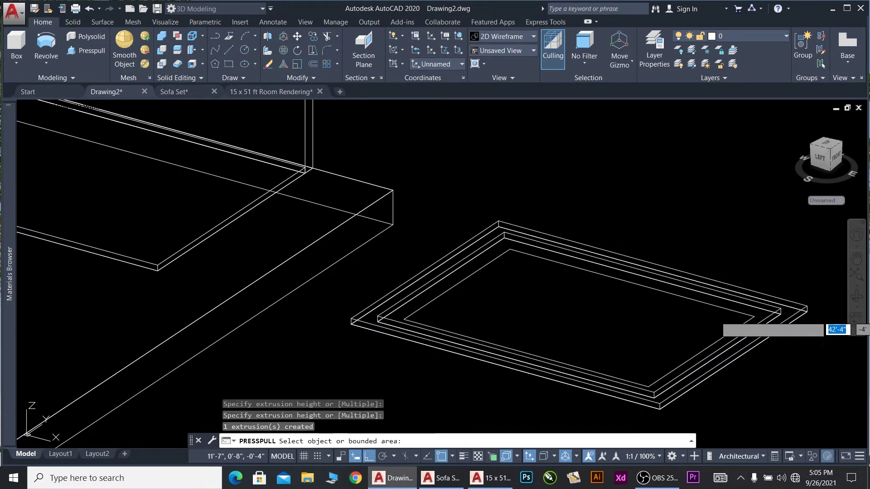
click(743, 314)
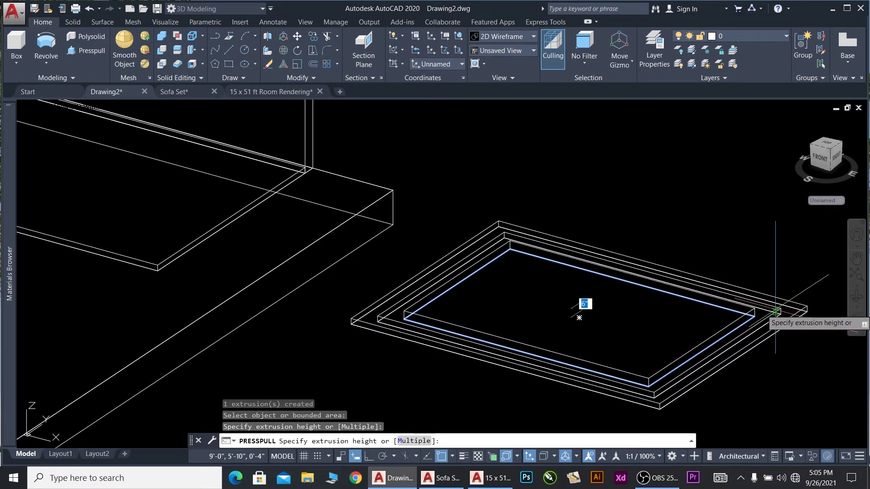
click(579, 317)
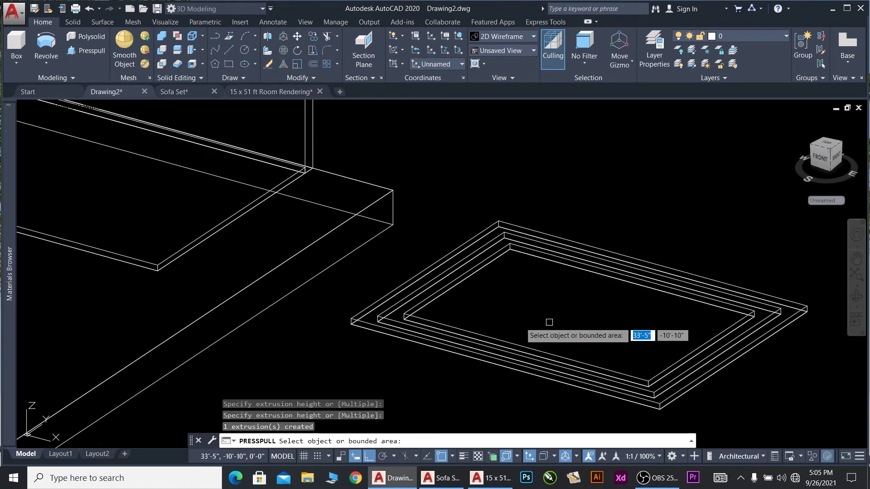
key(Escape)
Subtract the innermost extruded solid from the middle one to form a hollow rectangular frame
scroll(509, 297, down, 3)
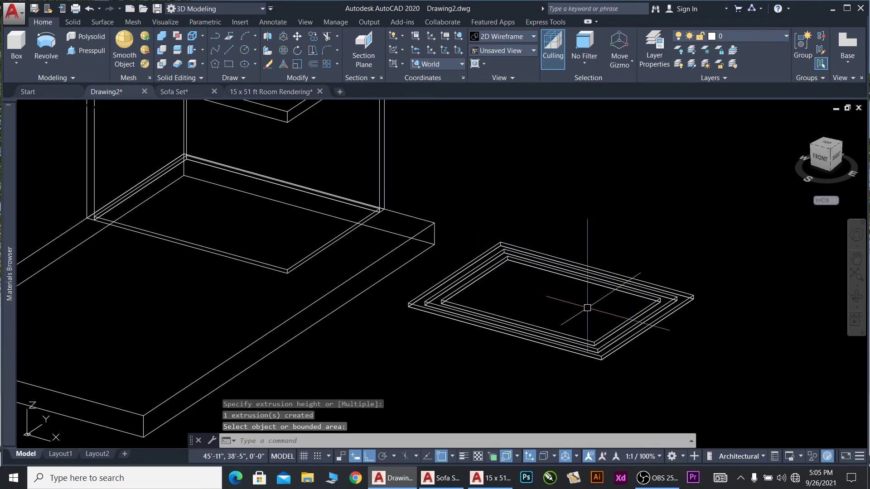
scroll(660, 301, up, 5)
scroll(656, 301, down, 2)
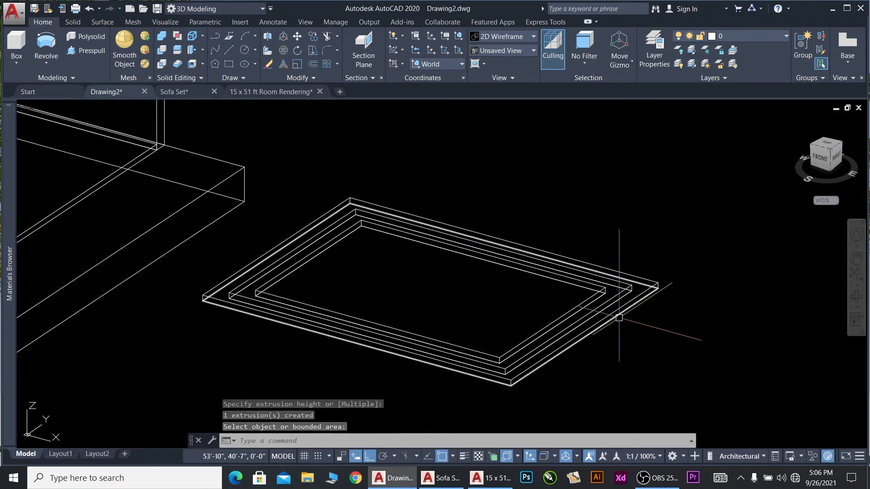
scroll(625, 294, up, 2)
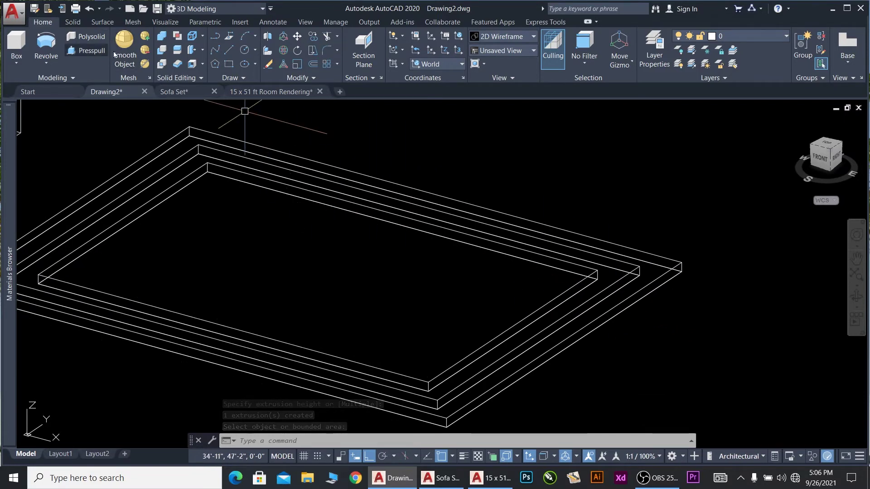
click(162, 52)
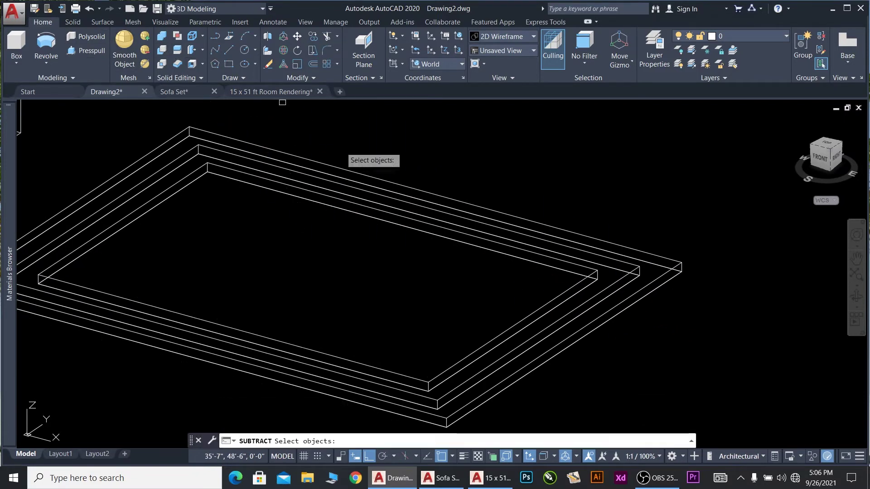
click(613, 287)
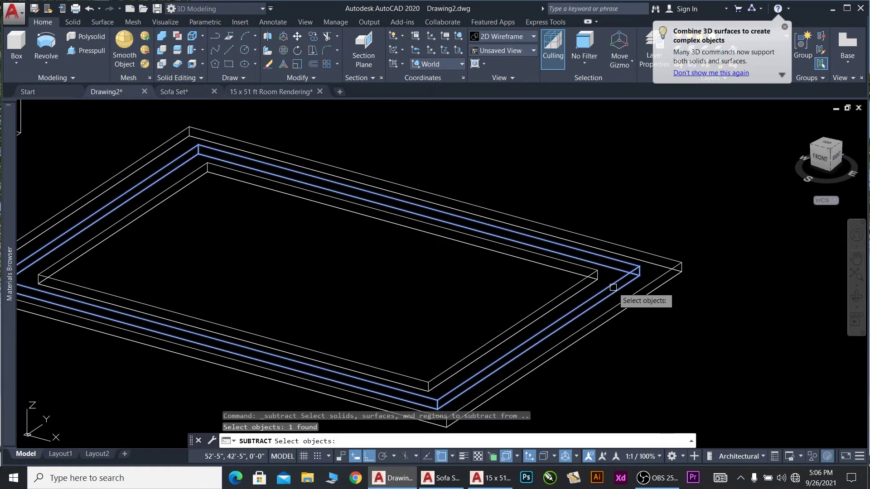
key(Return)
click(595, 287)
key(Return)
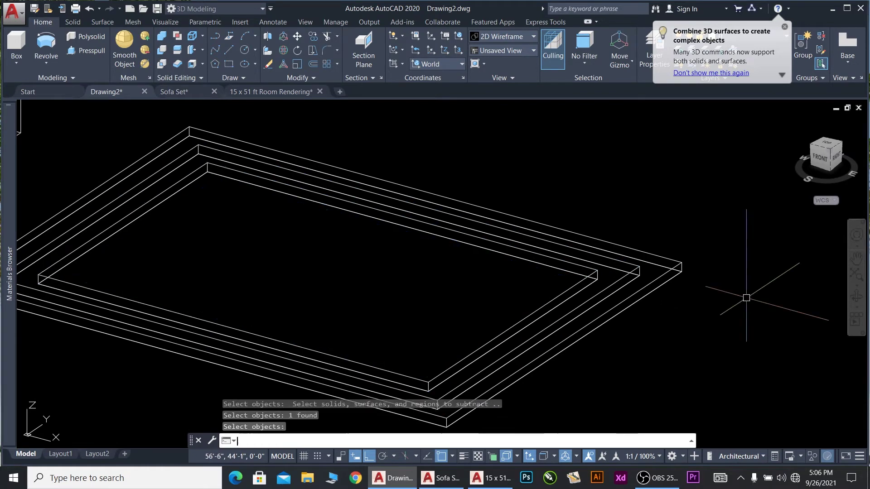
Switch the viewport's visual style to Realistic, with the copied slab in close view
scroll(675, 285, down, 5)
scroll(481, 243, up, 4)
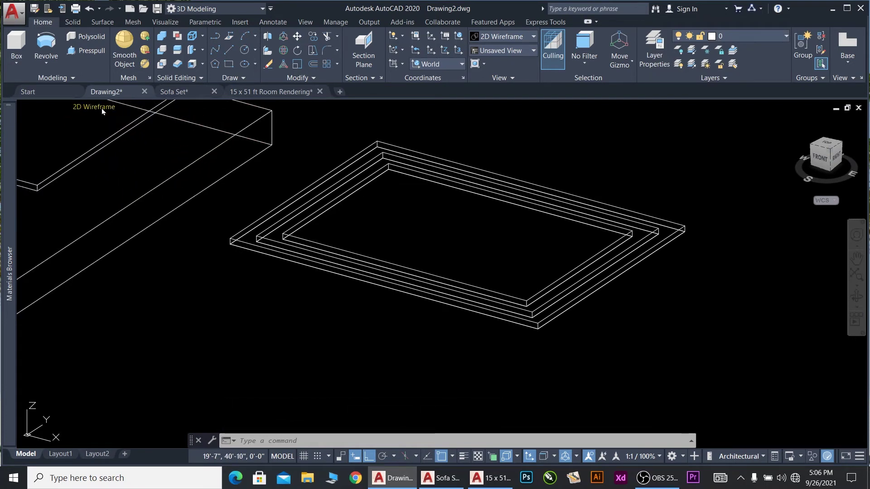
click(98, 106)
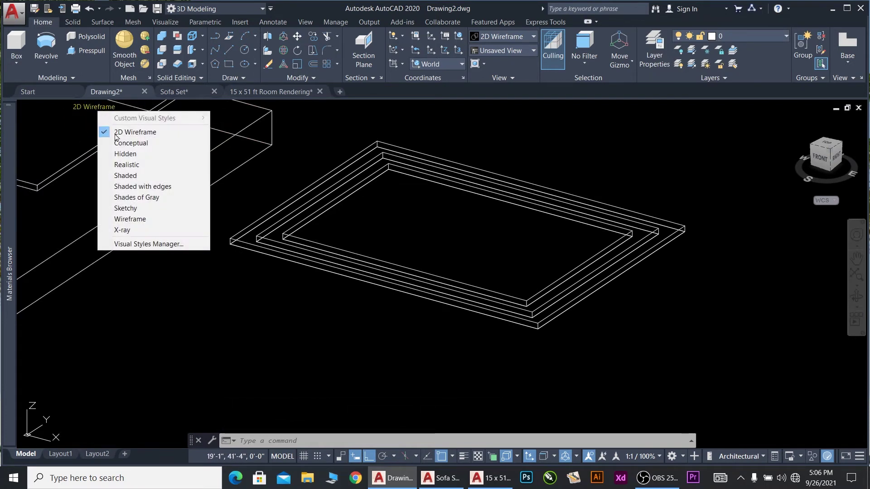
click(134, 165)
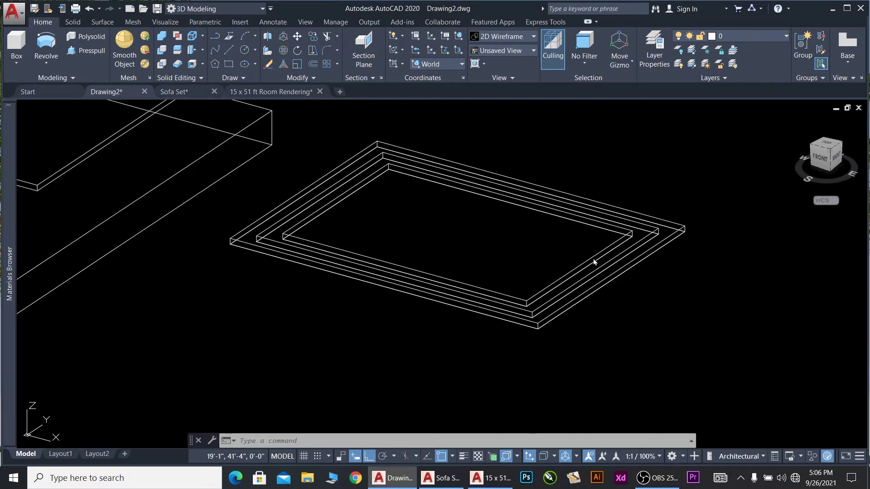
Erase the copied floor slab and its traced outer rectangle, keeping only the hollow frame
scroll(555, 277, up, 2)
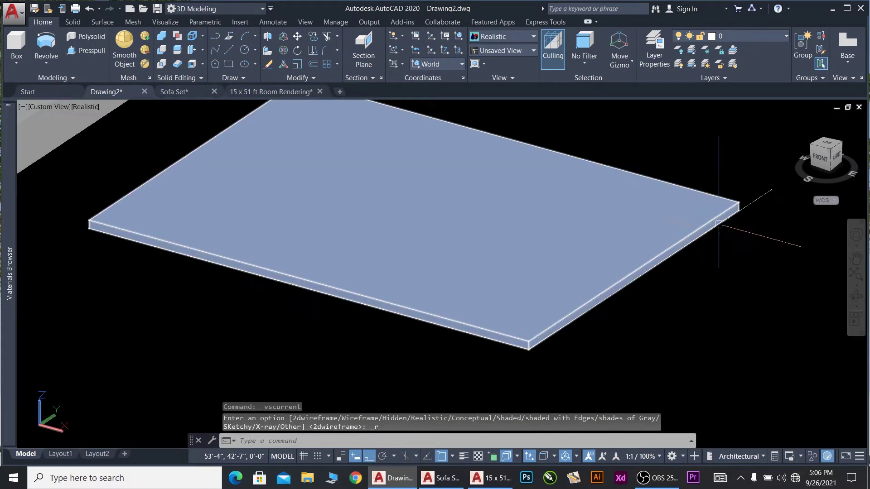
click(737, 213)
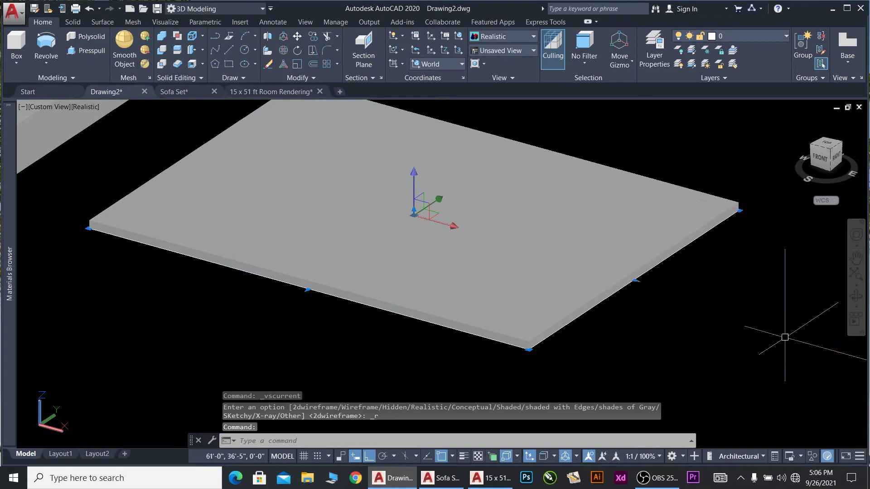
key(Delete)
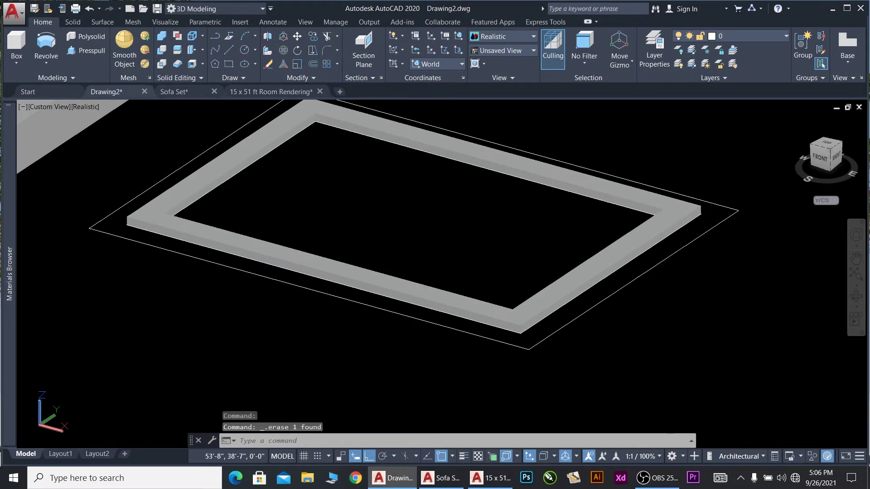
scroll(445, 234, down, 5)
scroll(445, 234, up, 6)
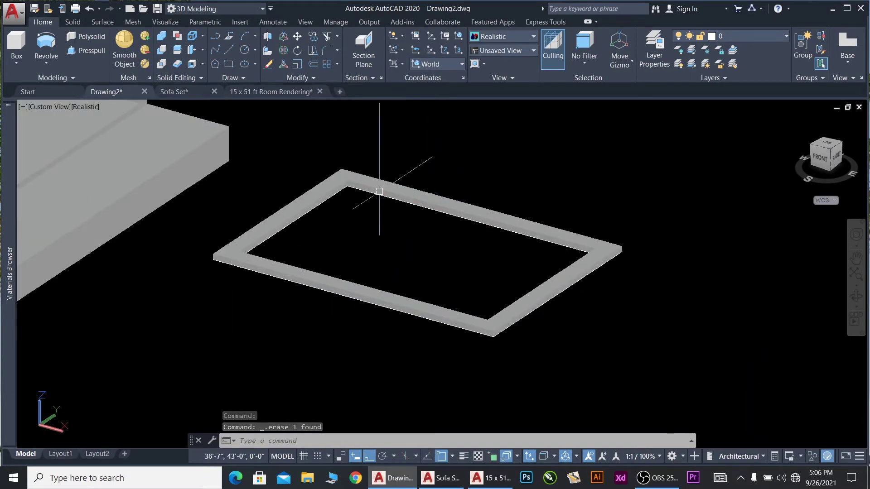
Draw a circle with an 8-inch radius in the empty space beside the frame's outer corner
scroll(366, 162, up, 3)
middle_drag(634, 260, 356, 187)
text(c)
key(Return)
click(682, 306)
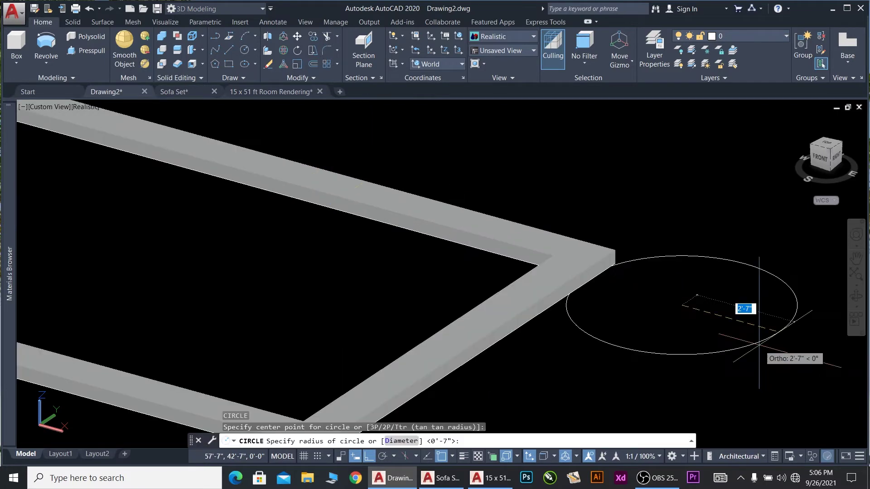
text(8)
key(Return)
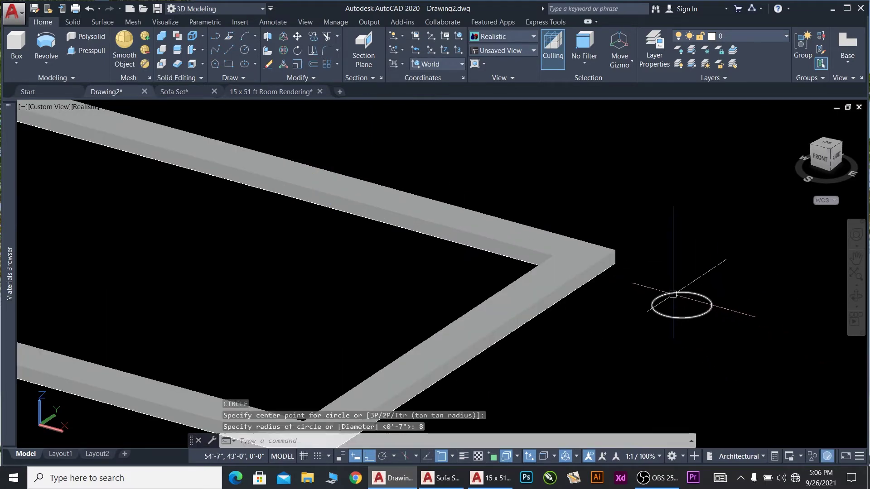
Change the radius of the circle beside the frame to 6 inches by stretching its quadrant grip
scroll(689, 295, up, 3)
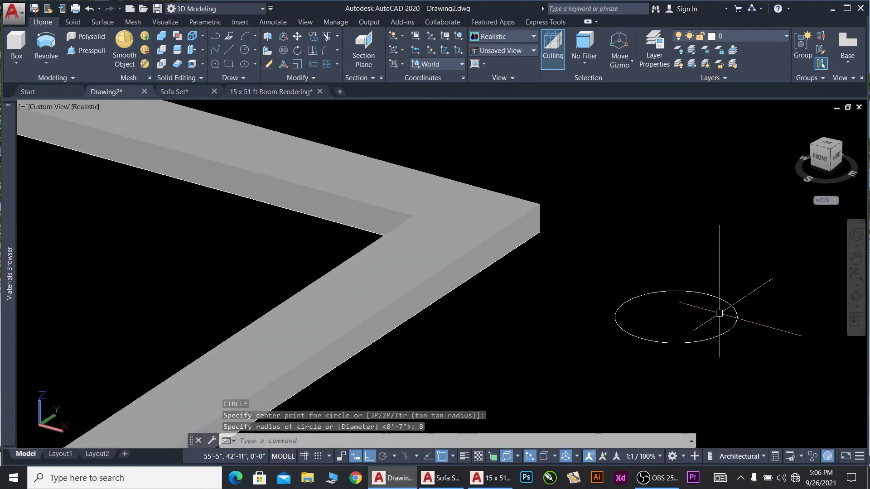
click(734, 319)
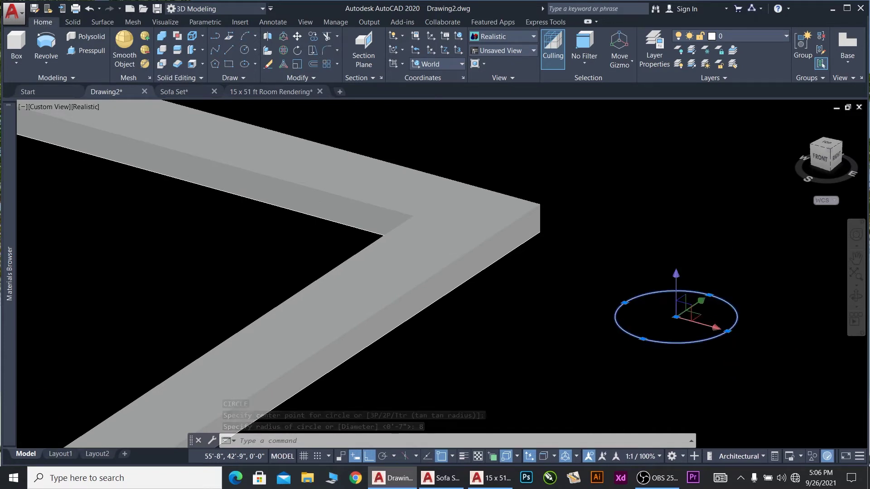
click(727, 331)
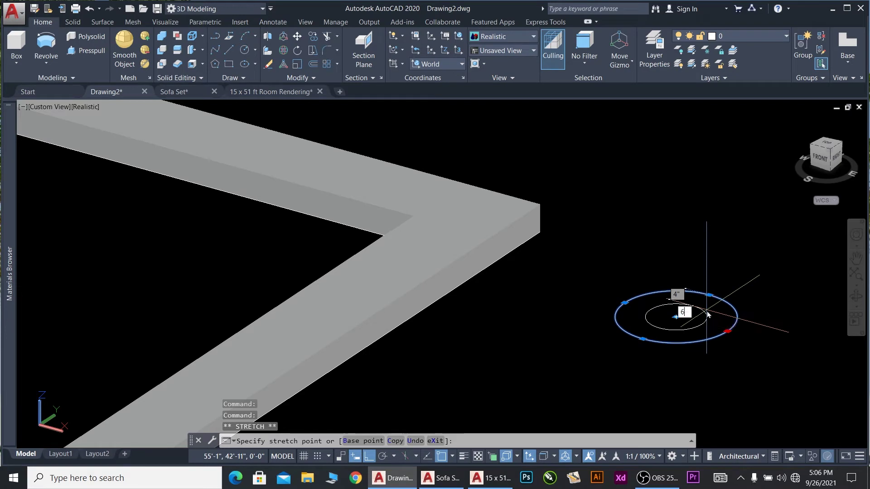
key(Return)
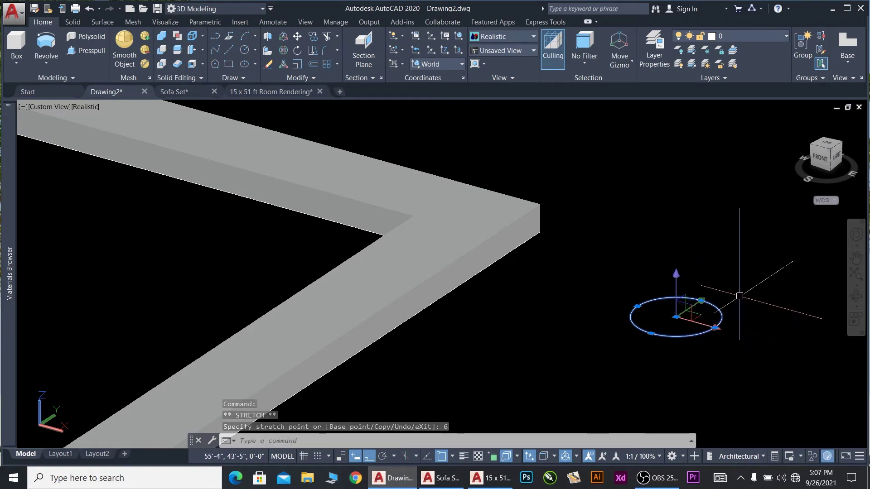
Draw a diameter line across the circle beside the frame, joining its two opposite quadrants along the X direction
key(Escape)
text(l)
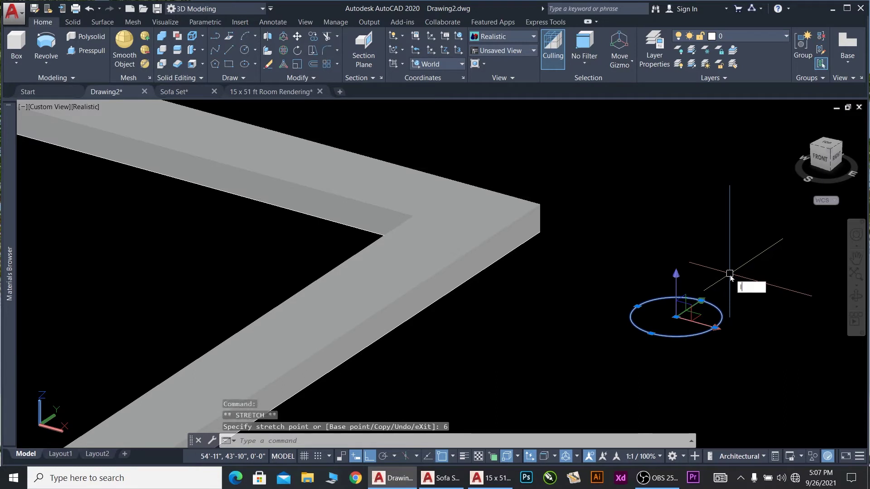
key(Return)
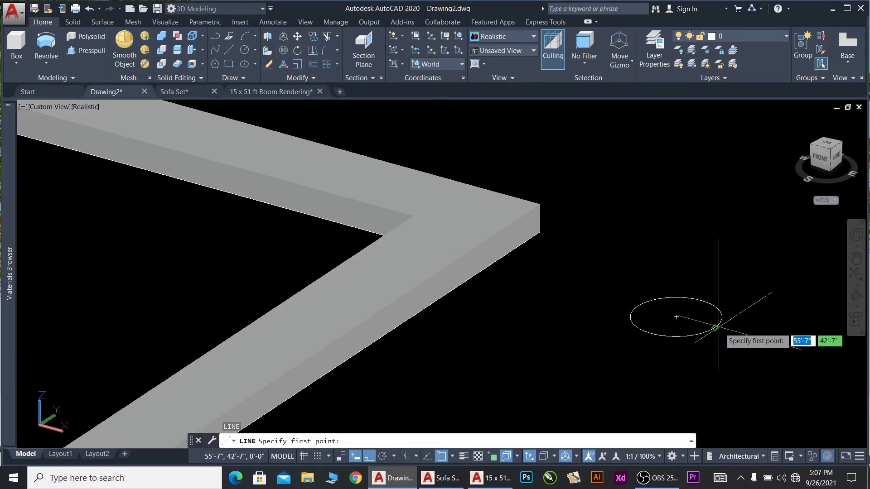
click(715, 327)
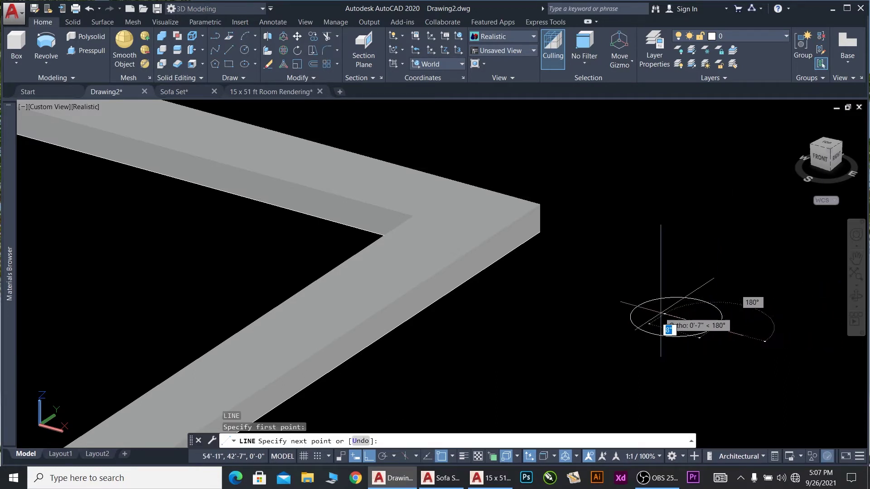
click(636, 304)
key(Return)
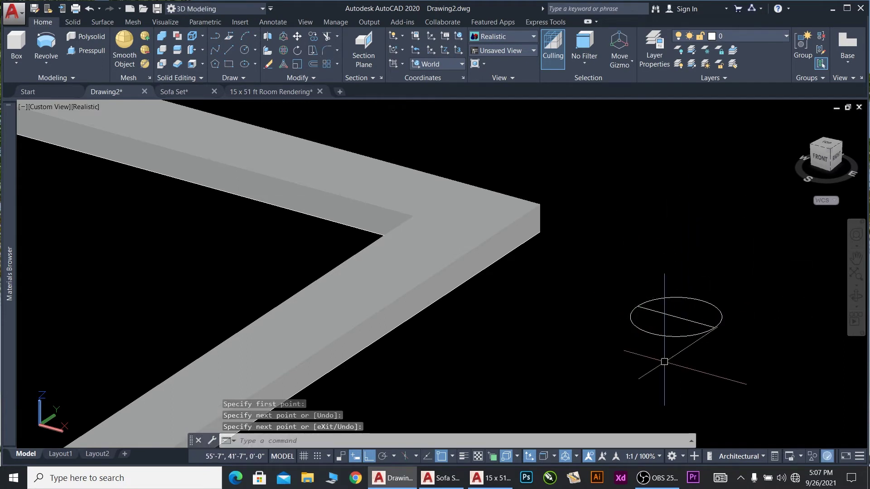
Draw a radius line from the circle's centre to its rear quadrant, perpendicular to the diameter line
key(Return)
click(676, 317)
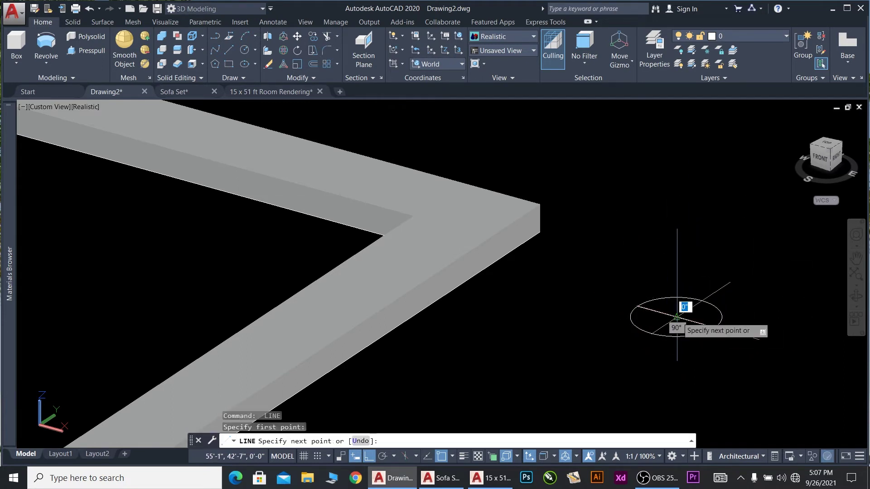
click(701, 301)
key(Return)
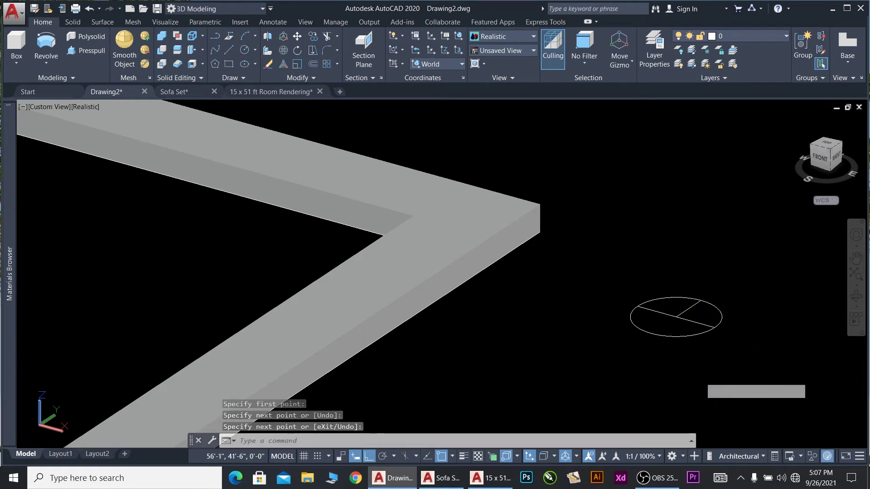
Trim the circle and the diameter line down to a closed quarter-circle wedge
key(Return)
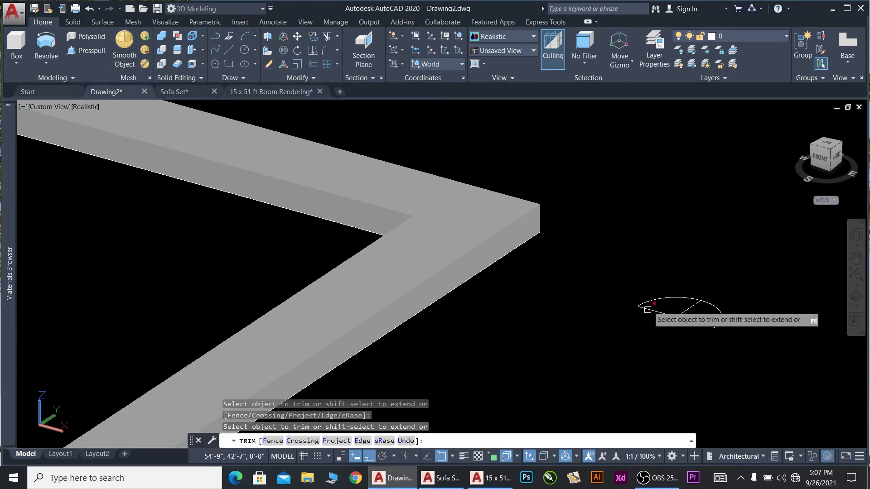
click(647, 303)
click(650, 311)
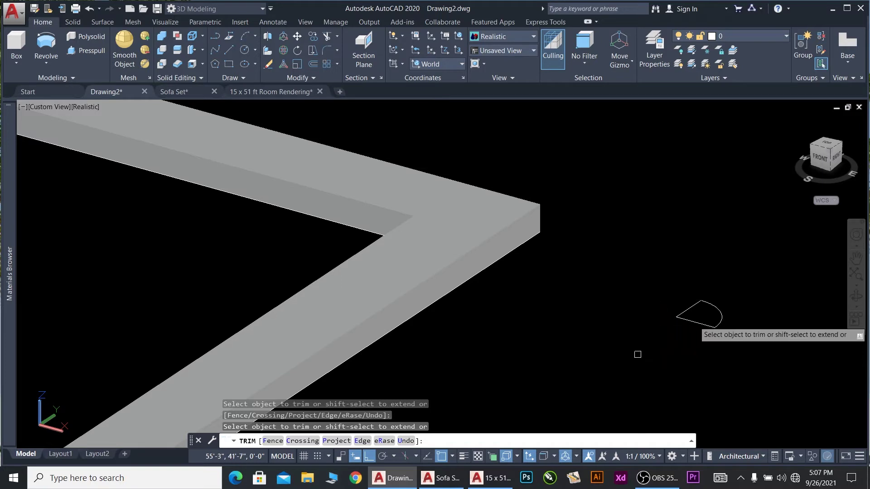
key(Escape)
Revolve the quarter-circle profile 360 degrees about its straight edge along the X direction to form a dome
scroll(741, 338, up, 3)
click(741, 337)
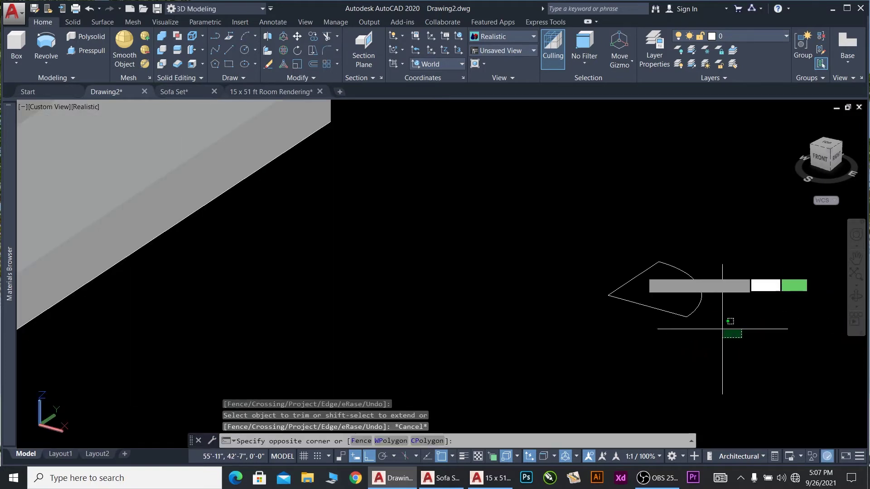
click(567, 229)
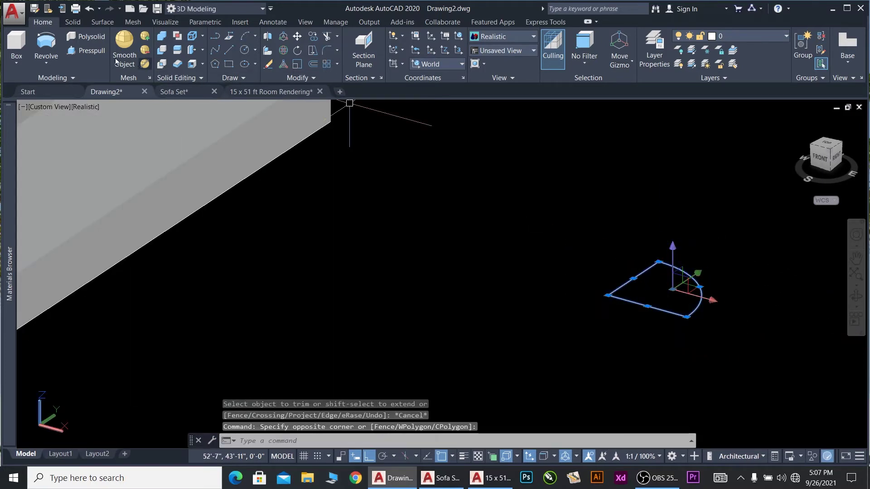
click(46, 43)
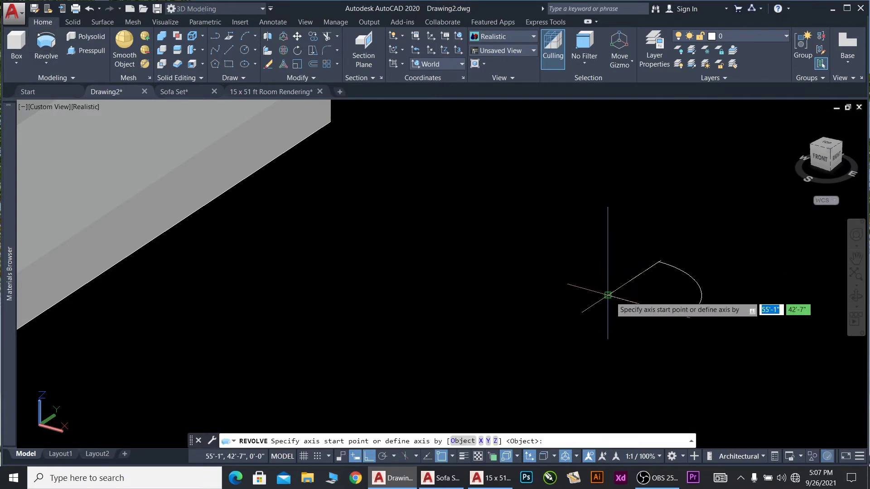
click(608, 295)
click(648, 306)
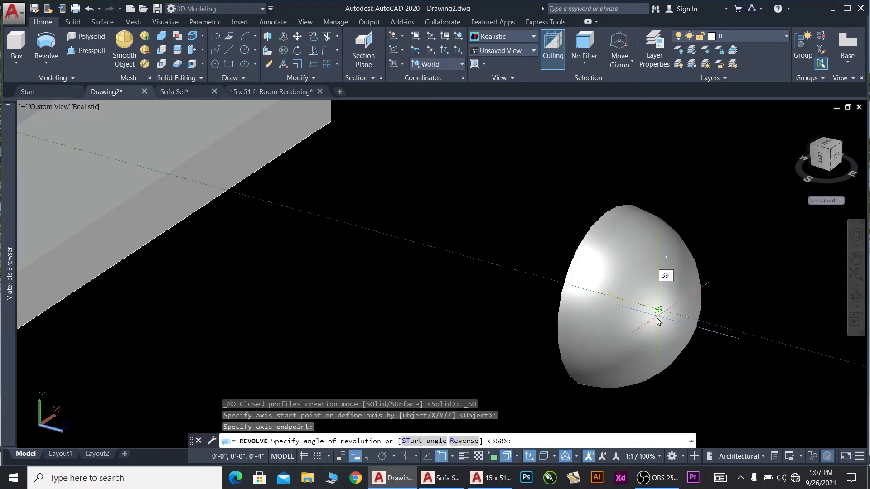
key(Return)
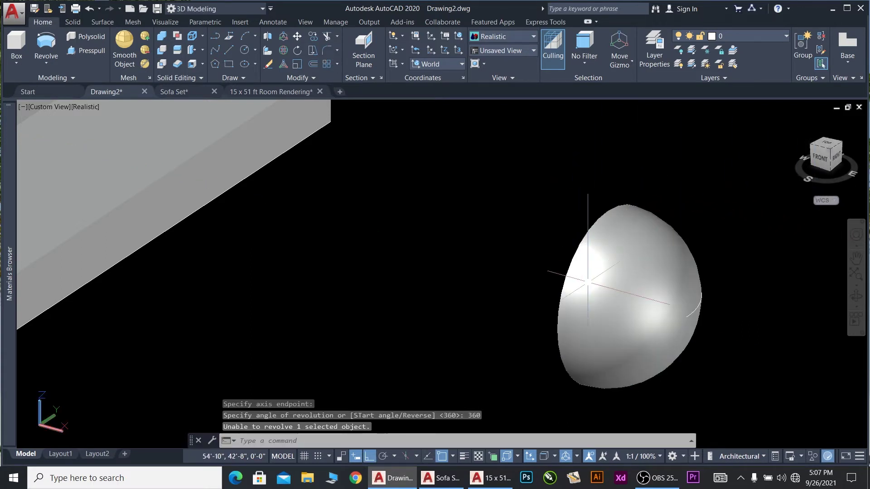
Rotate the dome upright with 3D Rotate so its open side faces down, and erase the leftover flat disc
click(607, 290)
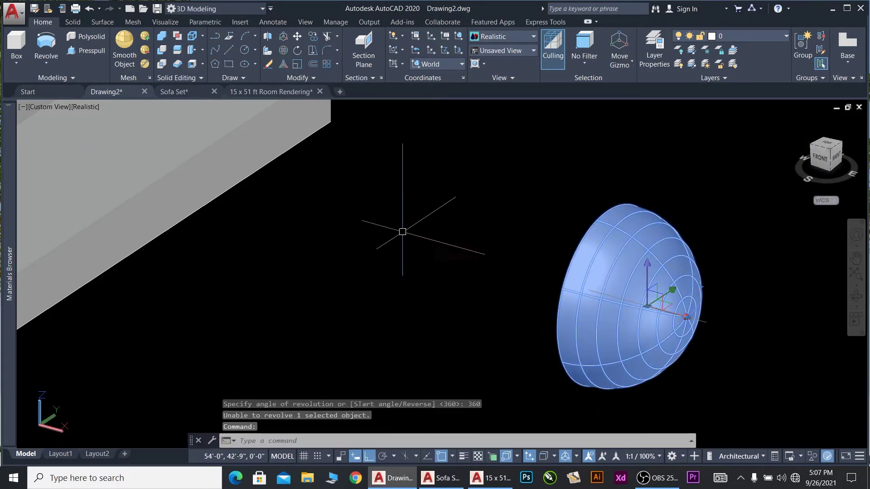
click(283, 50)
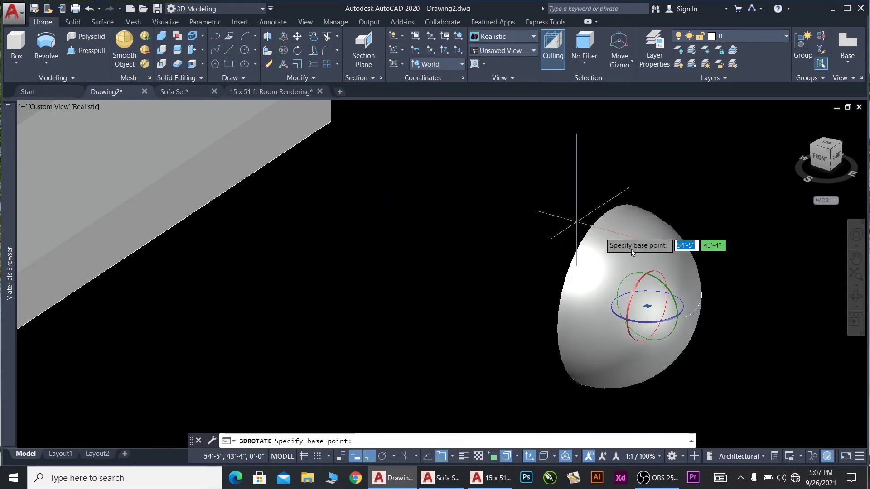
click(634, 281)
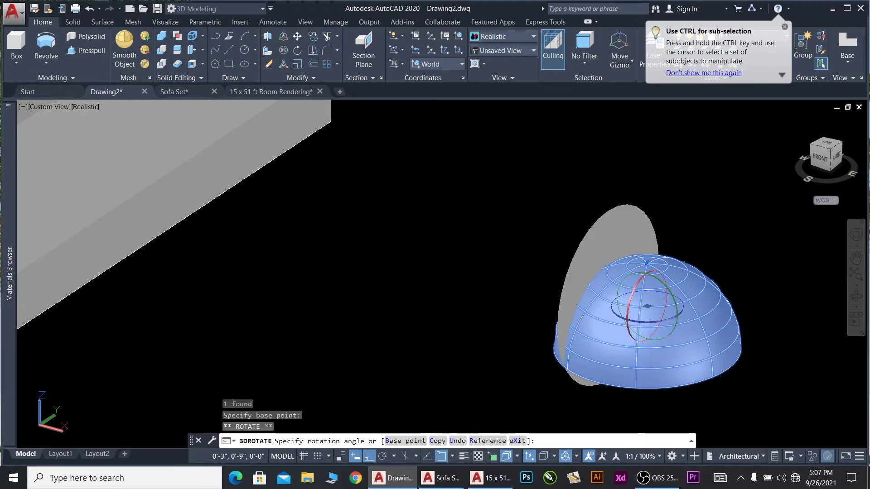
click(737, 381)
key(Escape)
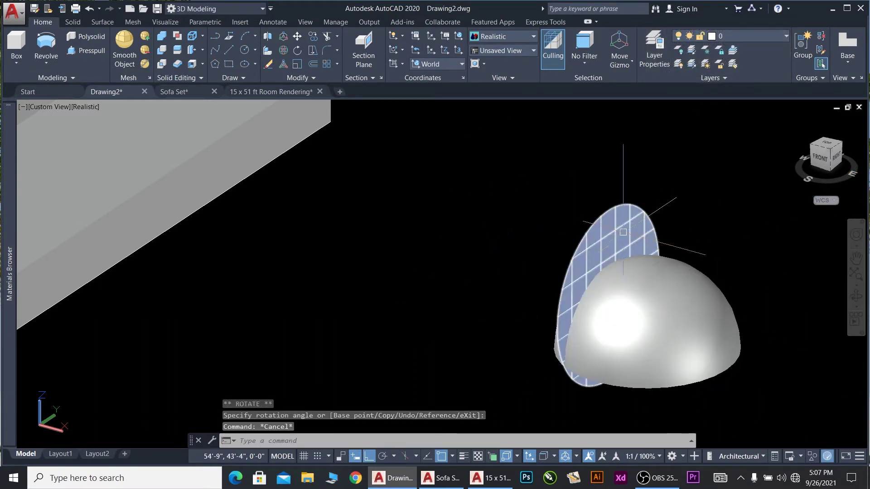
key(Delete)
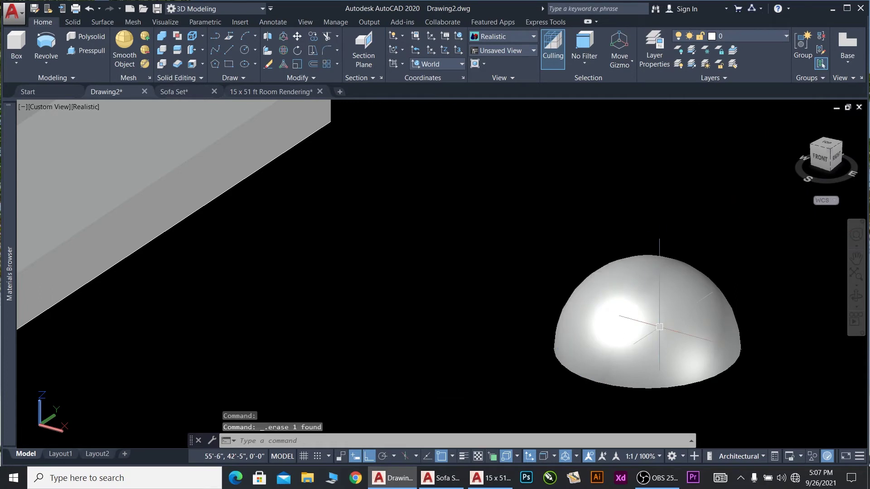
Copy the upright dome to the outer corner of the rectangular frame
click(709, 361)
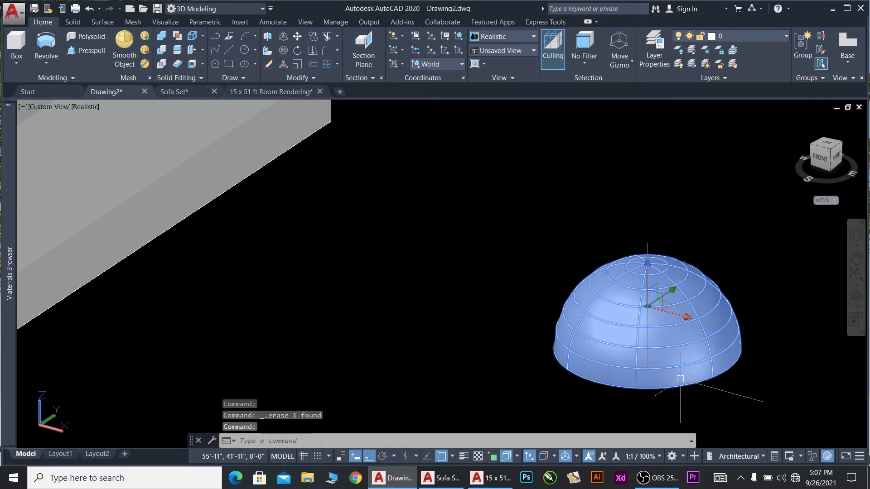
text(CO)
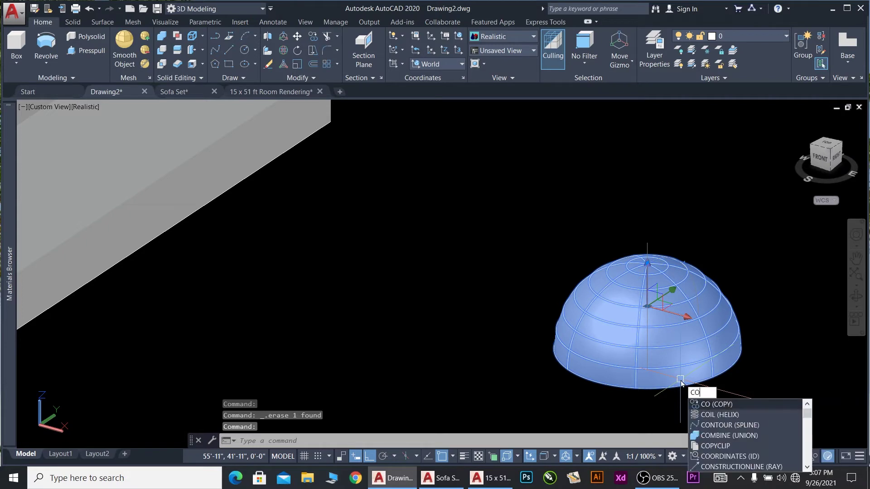
key(Return)
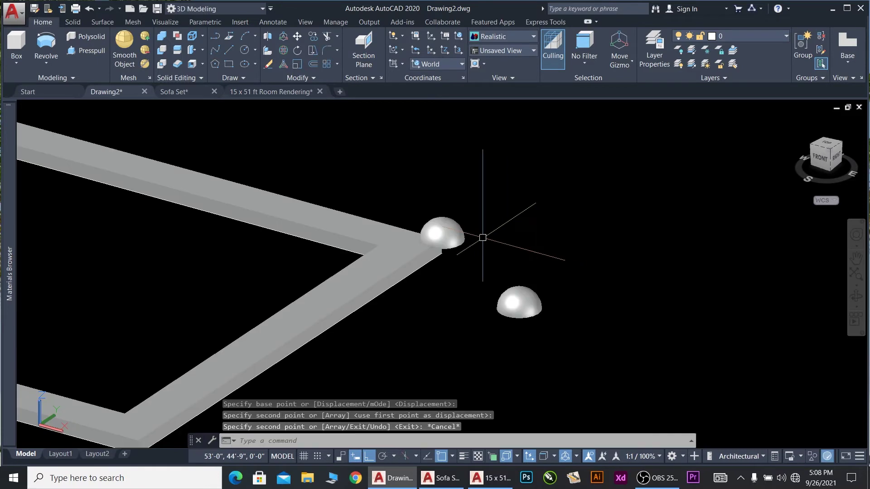
Move the copied dome inward onto the top face of the frame's corner with Ortho turned off
click(457, 232)
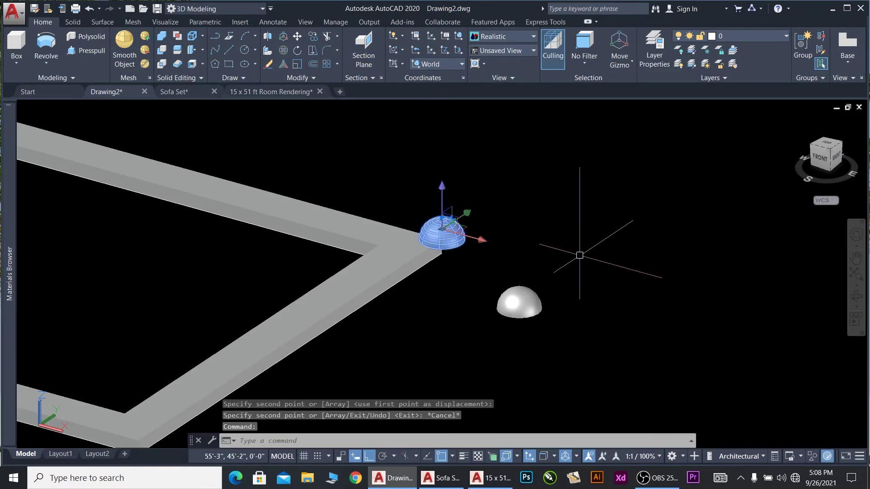
text(M)
key(Return)
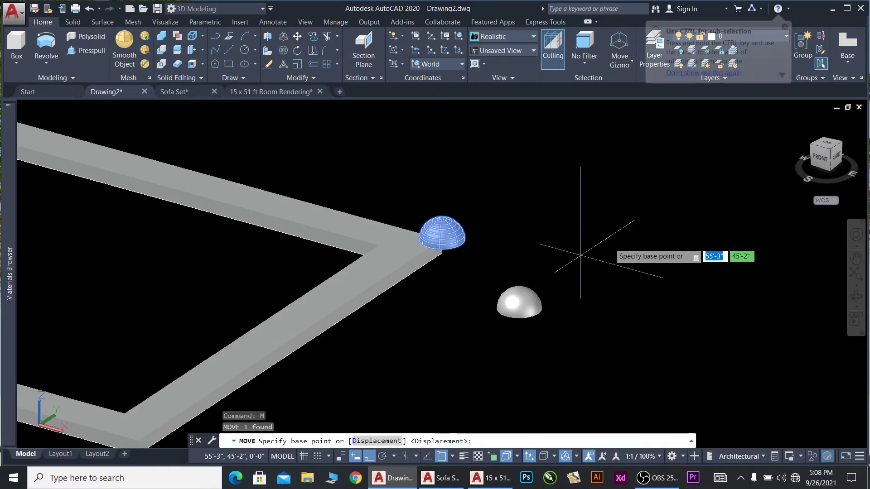
click(584, 247)
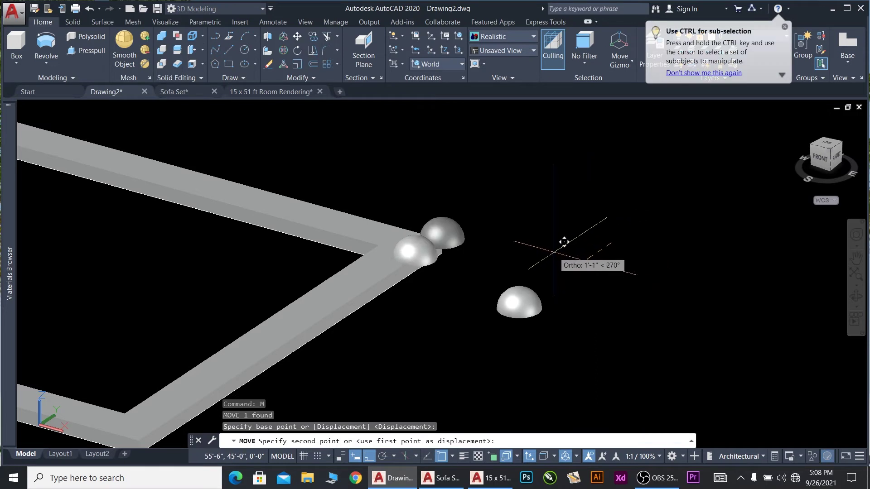
click(369, 456)
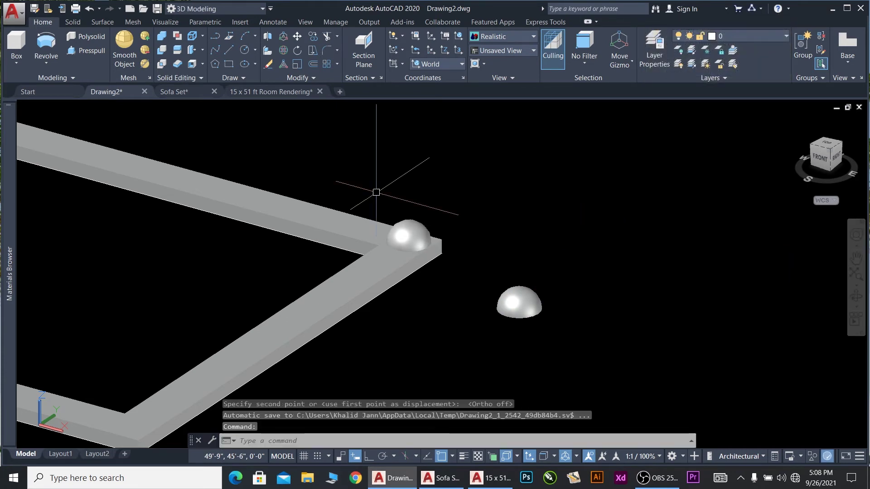
Scale the dome on the frame's corner by a factor of .8 about the centre of its base
scroll(395, 214, up, 4)
scroll(409, 222, up, 1)
click(410, 228)
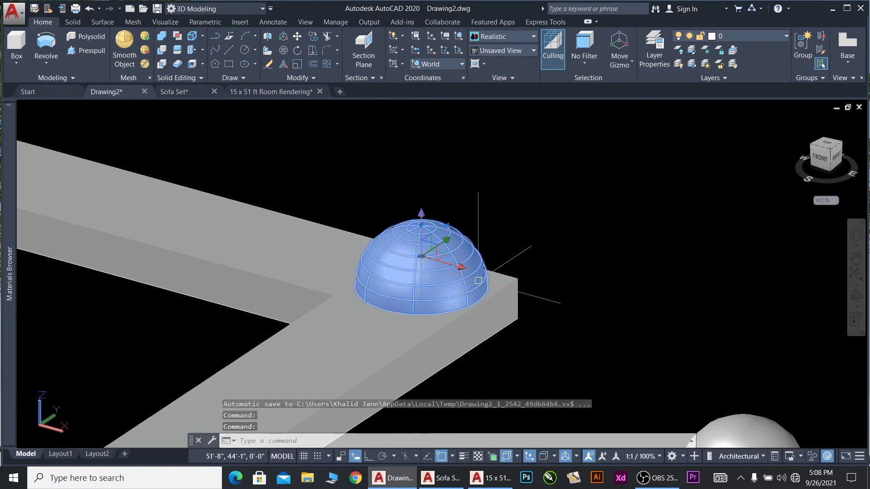
text(SC)
key(Return)
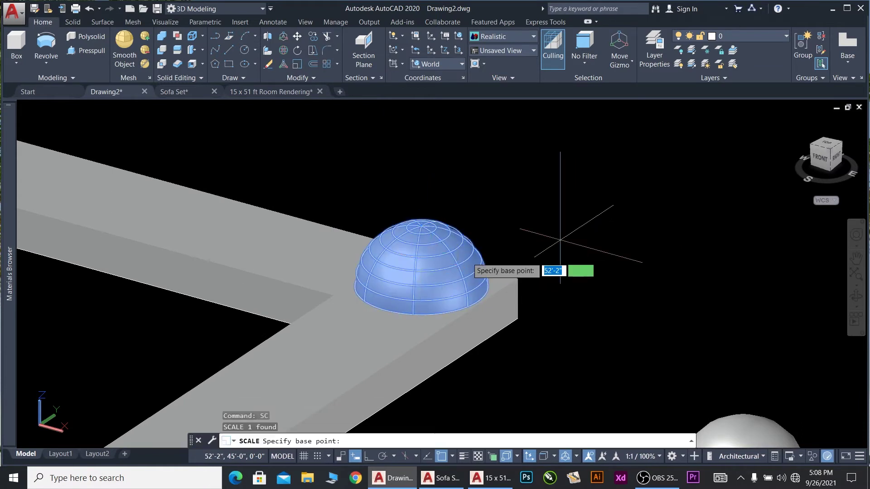
click(421, 287)
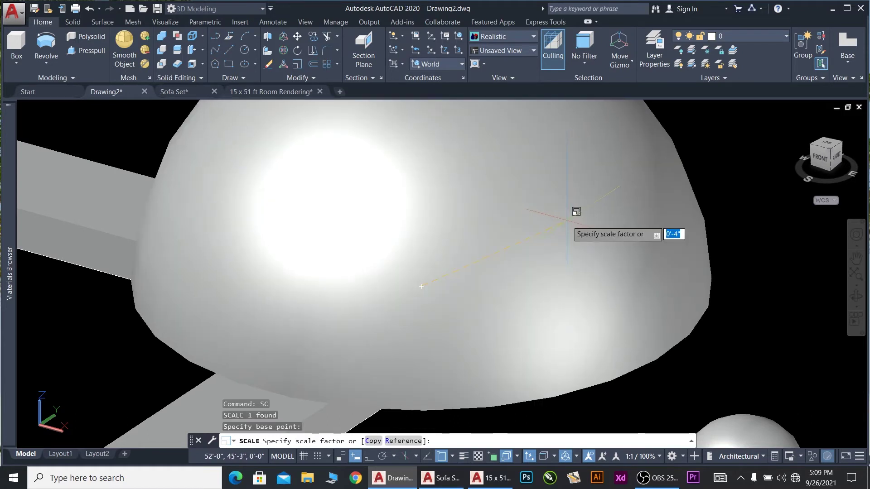
key(Return)
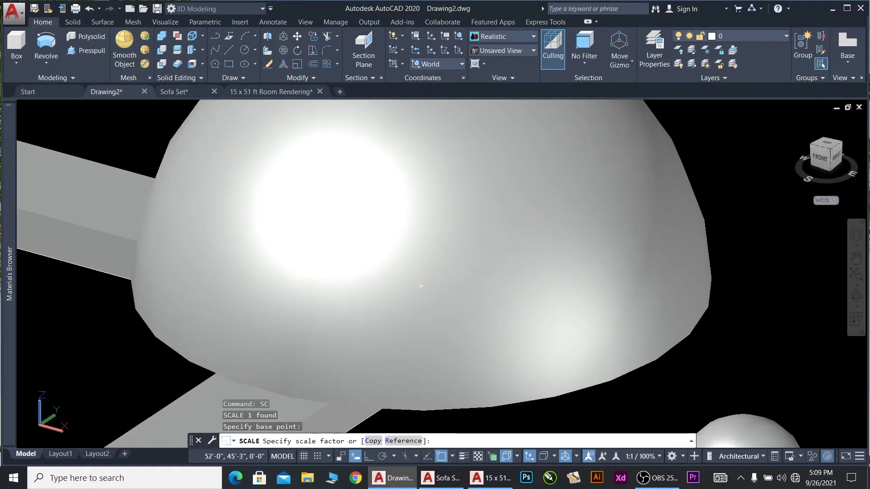
Erase the original dome in the empty space beside the frame together with its leftover profile lines and arc
scroll(548, 232, down, 2)
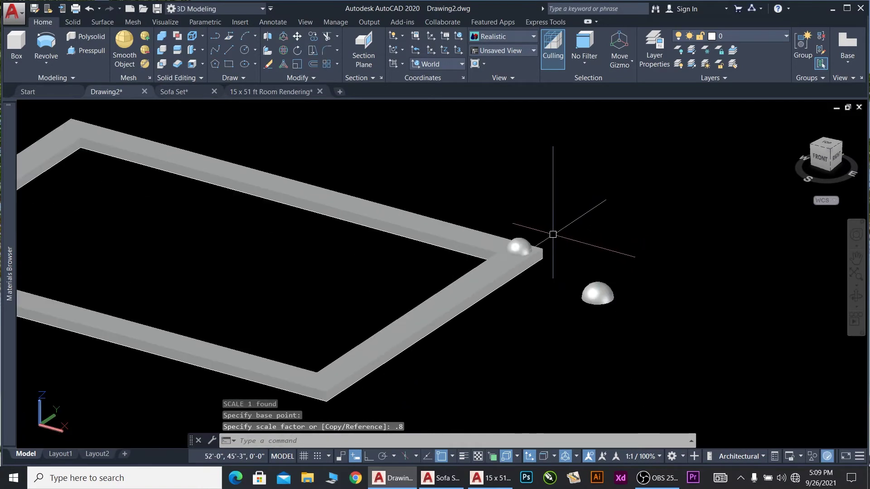
click(601, 290)
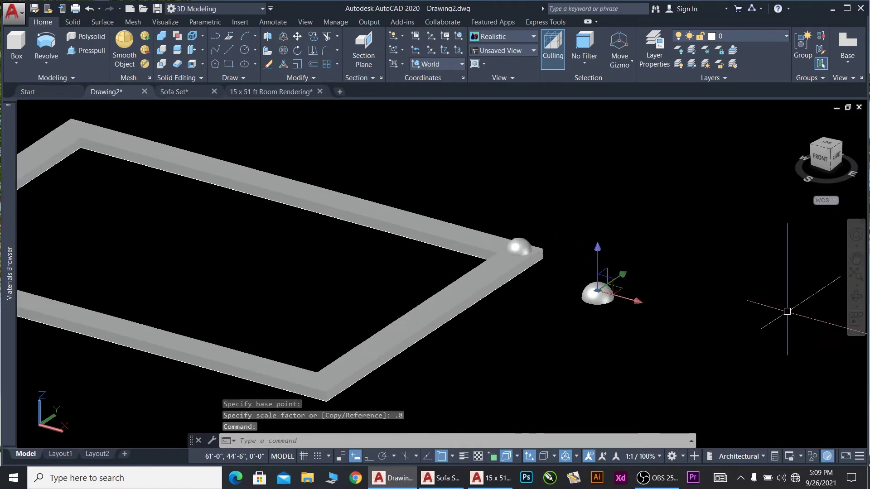
key(Delete)
click(597, 292)
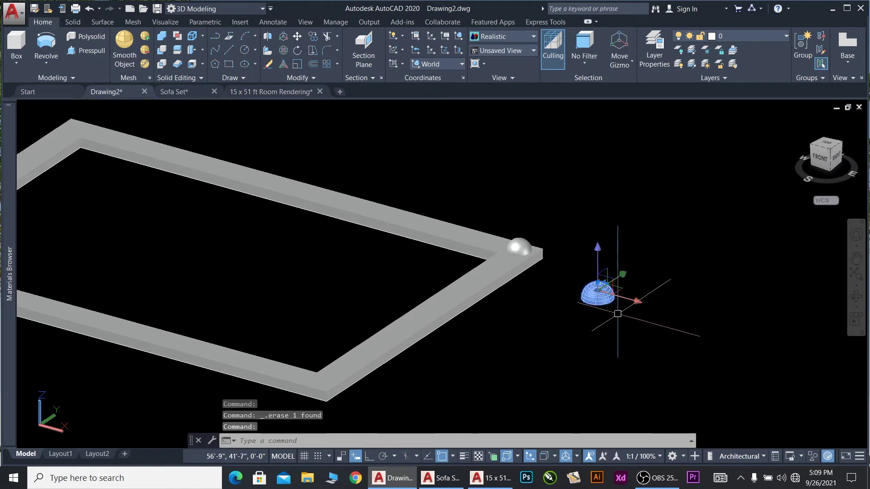
key(Delete)
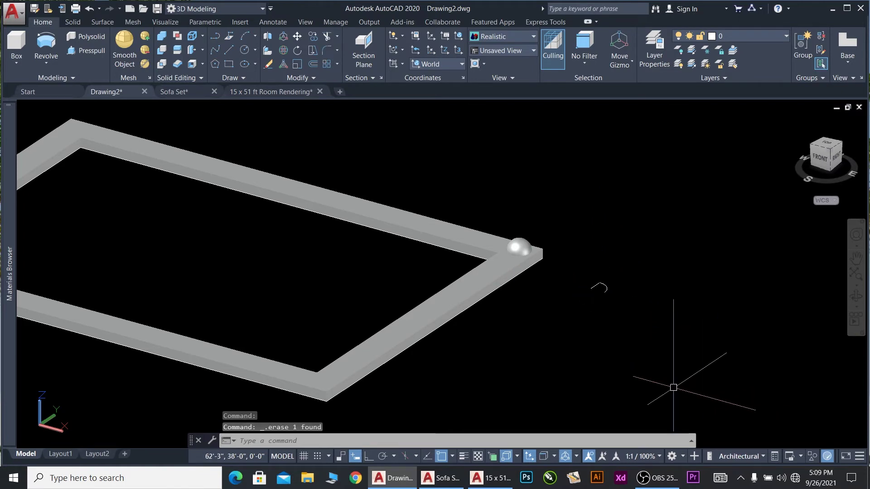
click(583, 258)
click(651, 332)
key(Delete)
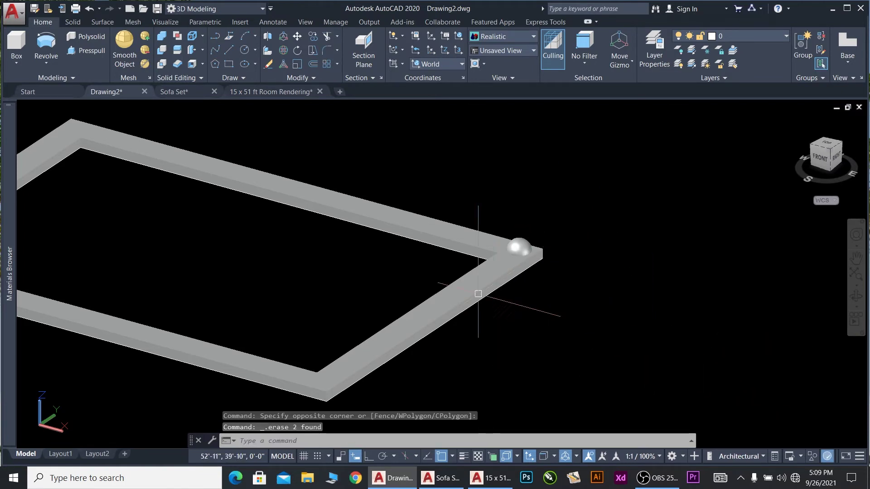
Mirror the corner dome across the frame's short side with Ortho on to place one on the near corner, keeping the original
click(482, 204)
click(662, 385)
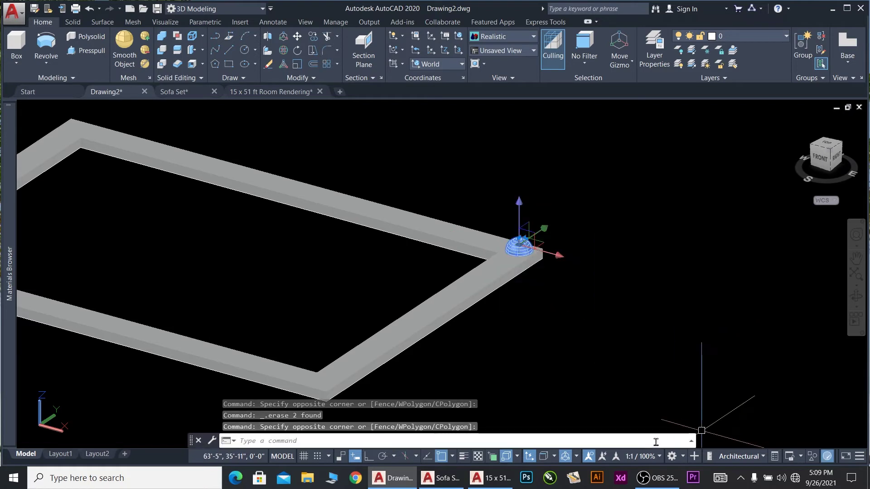
key(Return)
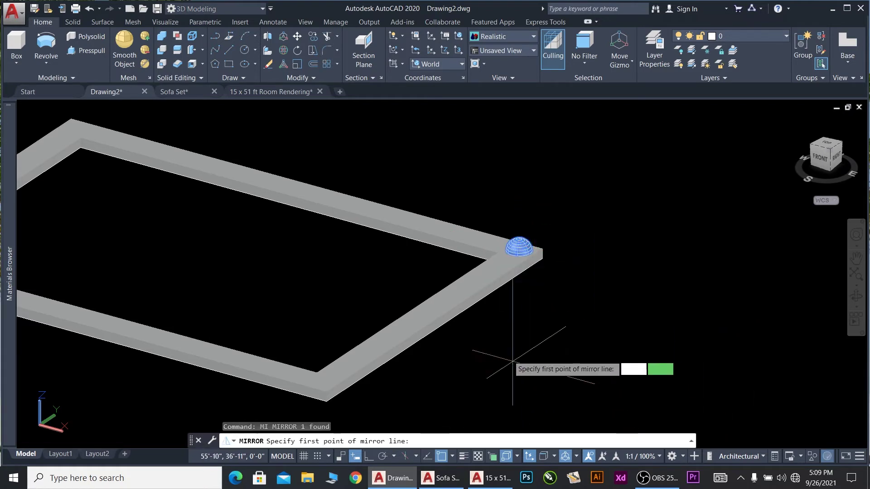
click(434, 330)
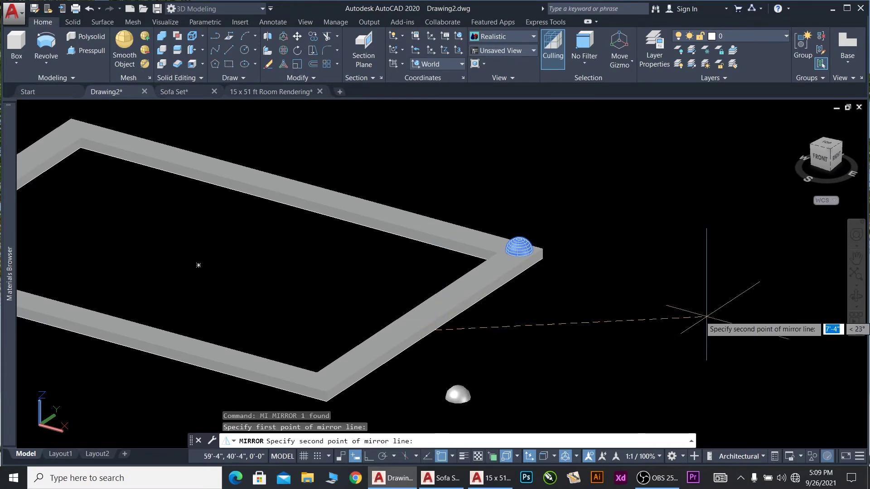
key(F8)
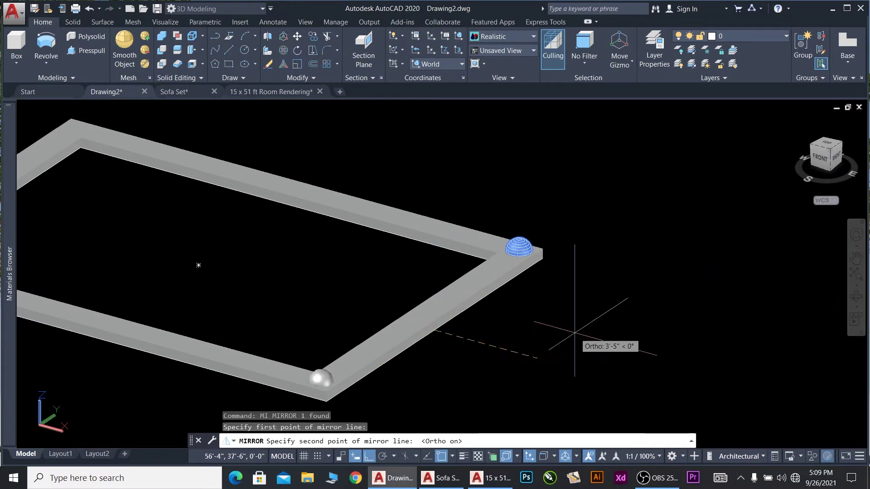
click(506, 347)
text(N)
key(Return)
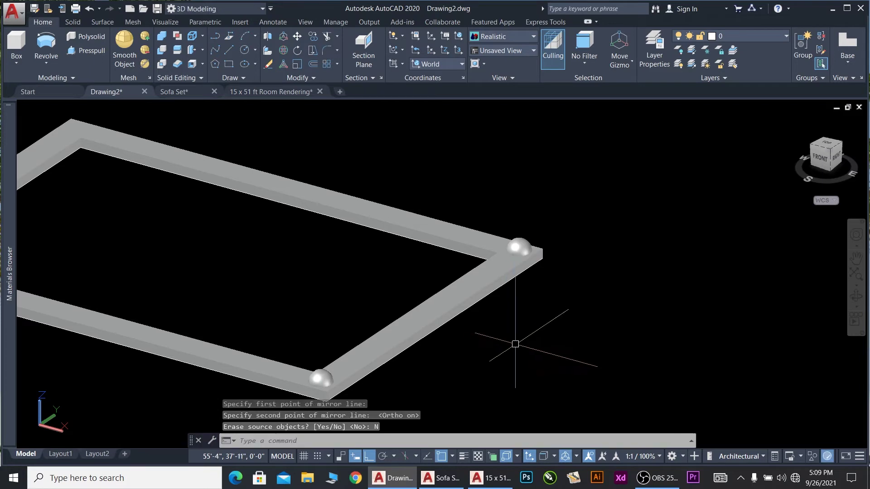
Mirror the two domes about the middle of the frame's long side onto the opposite corners, keeping the originals
scroll(515, 344, down, 5)
click(445, 216)
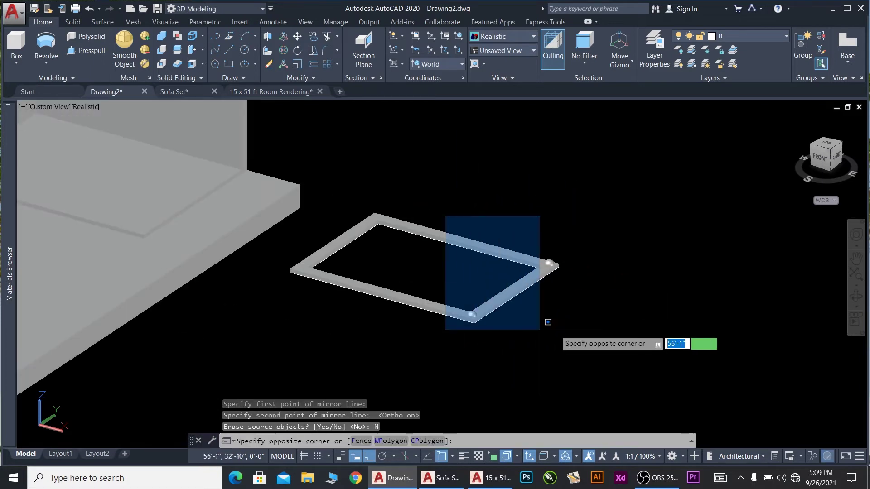
click(628, 347)
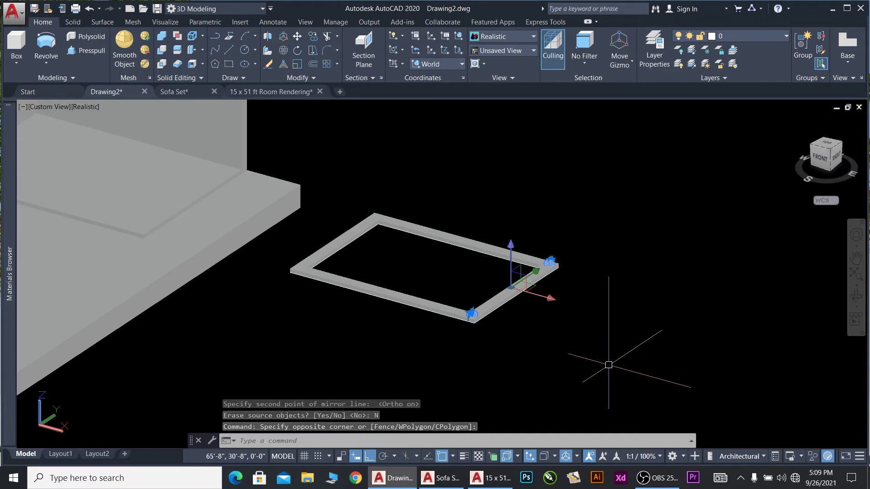
text(mi)
key(Return)
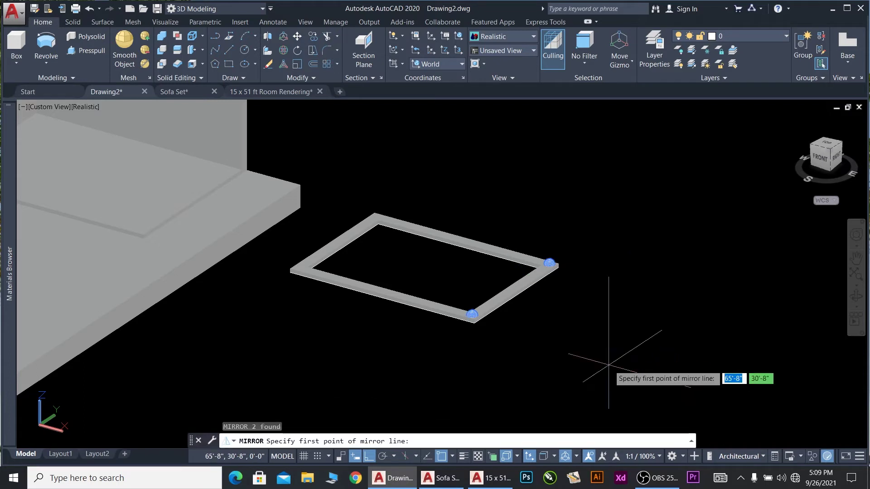
click(382, 299)
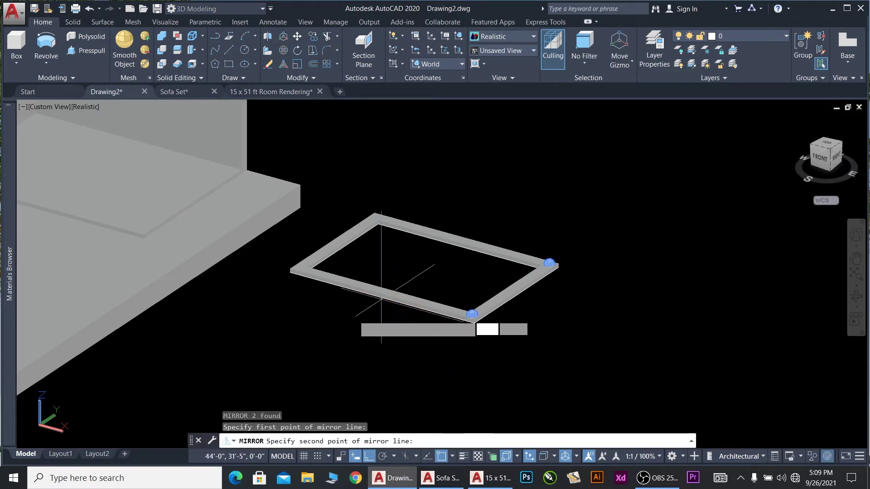
click(253, 359)
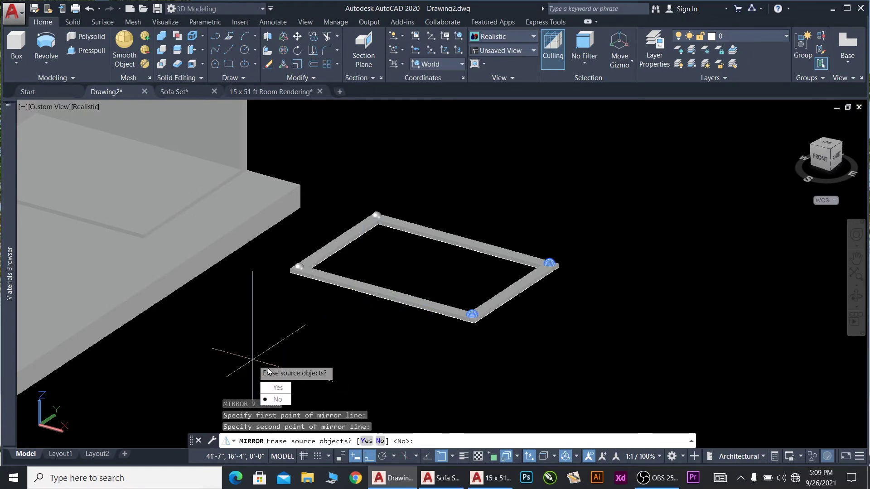
text(N)
key(Return)
scroll(474, 186, up, 2)
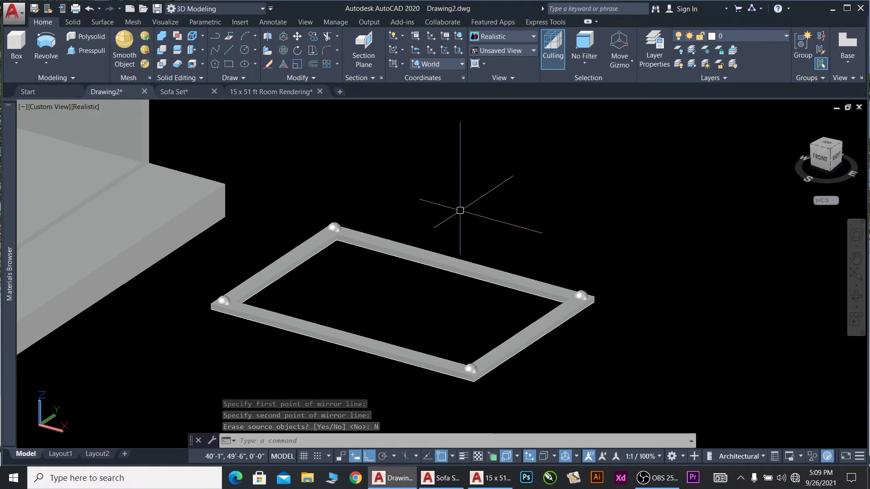
Move the frame with its four domes about 12'-8" along the X axis, away from the room's base
scroll(461, 213, down, 4)
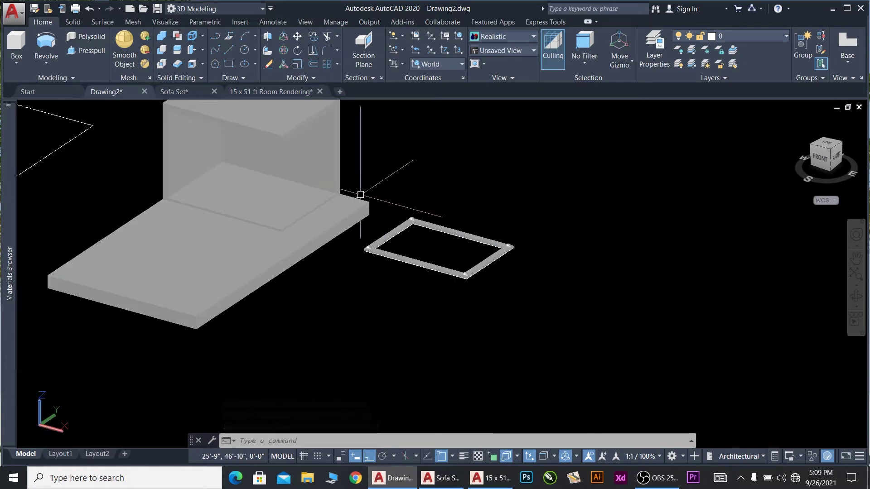
click(356, 178)
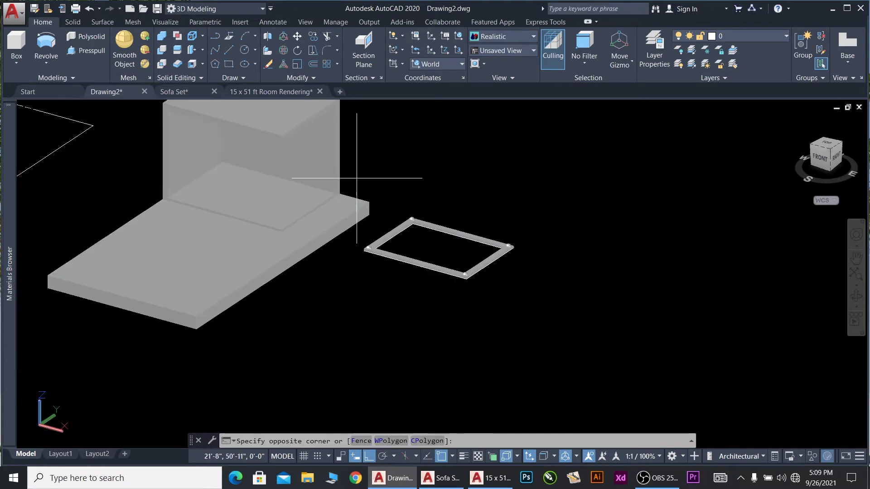
click(542, 298)
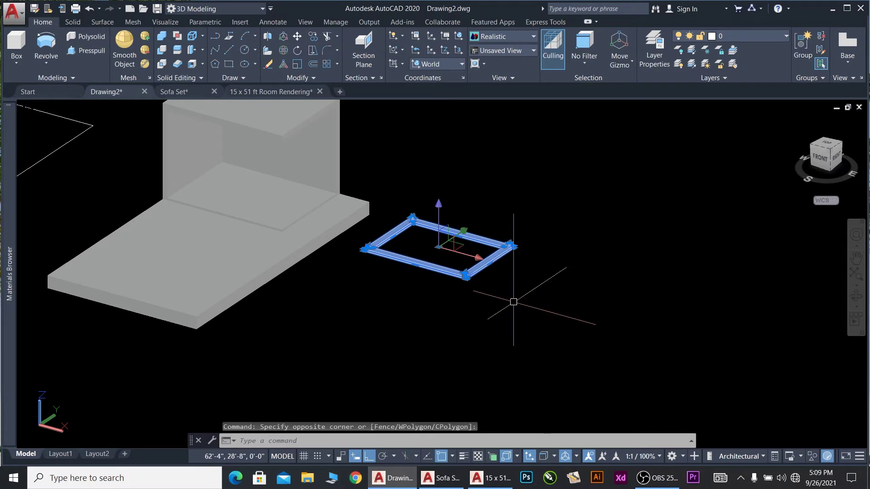
text(m)
key(Return)
click(413, 298)
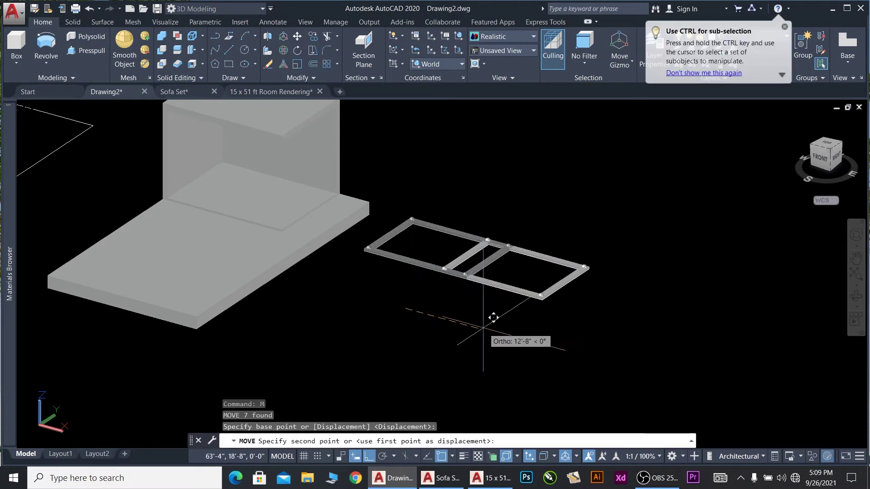
click(492, 318)
scroll(504, 254, up, 3)
key(Escape)
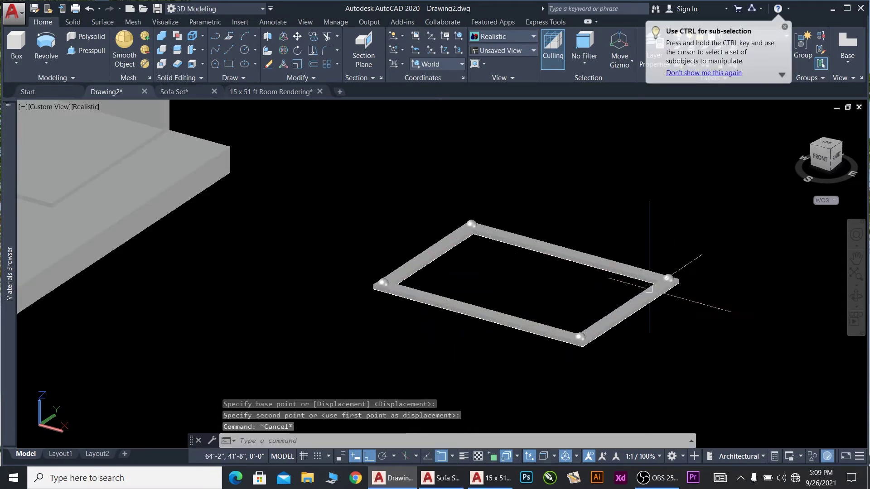
Set the colour of the rectangular frame solid to White
click(643, 303)
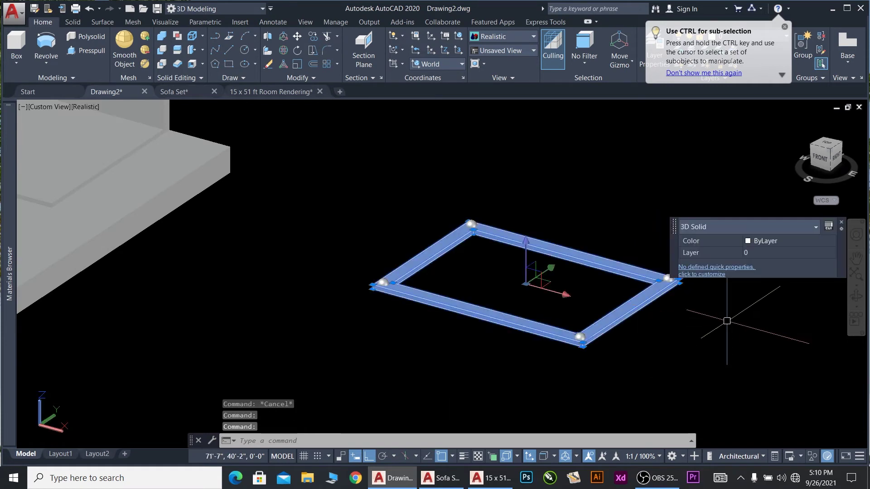
key(Escape)
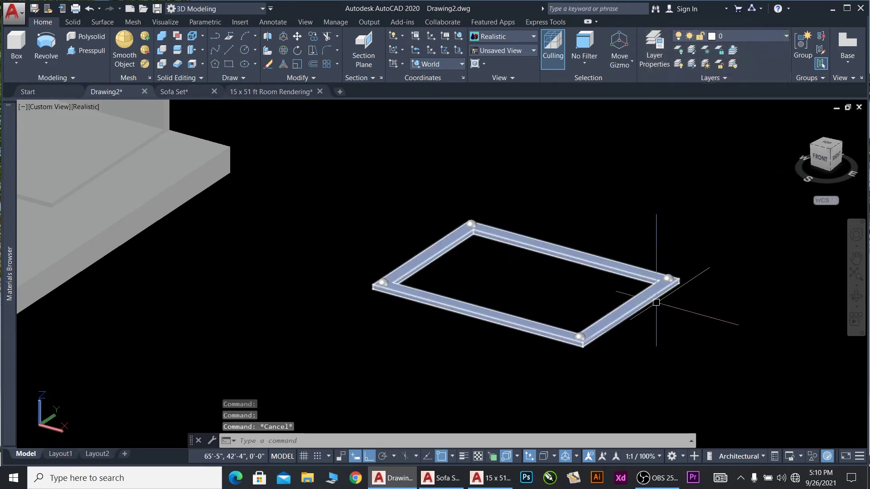
click(593, 324)
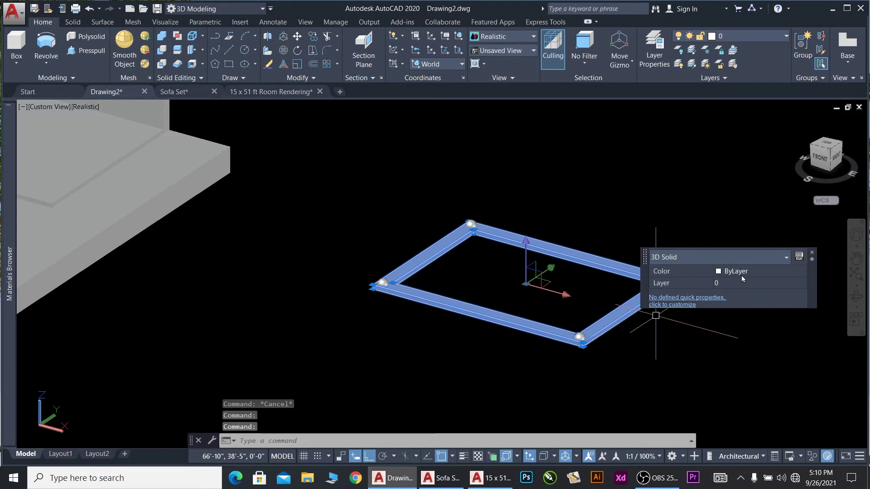
click(743, 272)
click(745, 271)
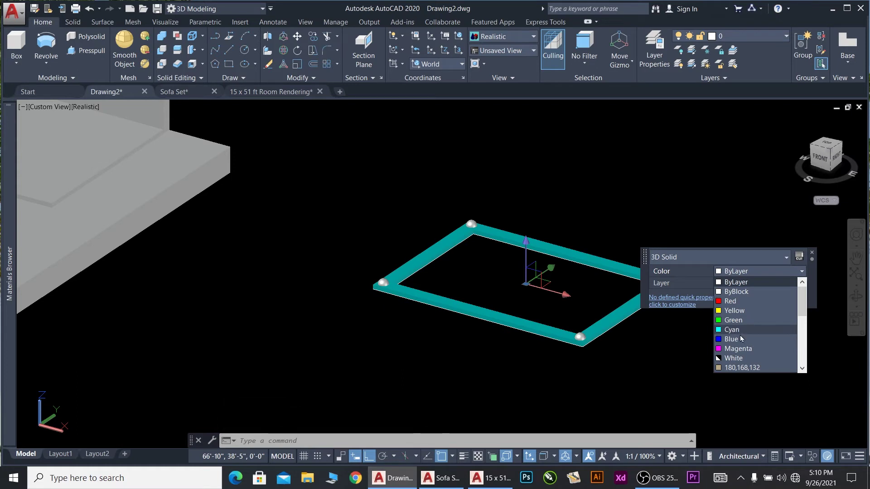
click(743, 358)
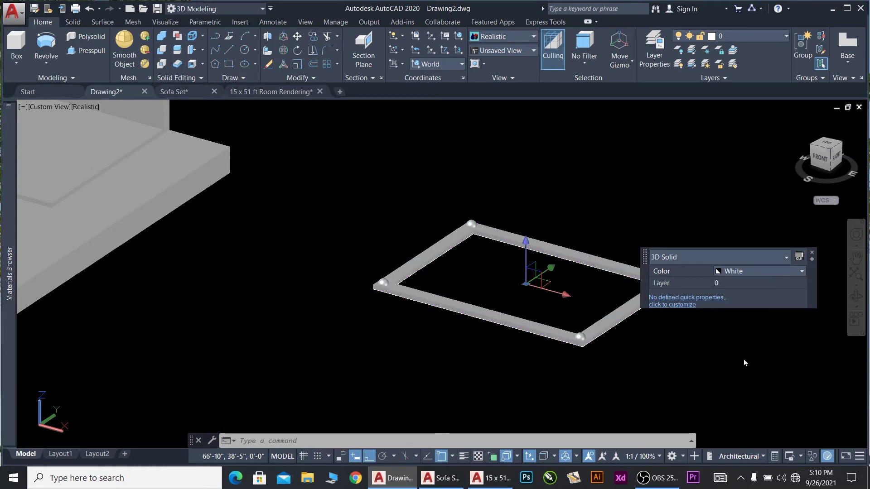
Set the rectangular frame's colour to index colour 181 and deselect it
click(754, 271)
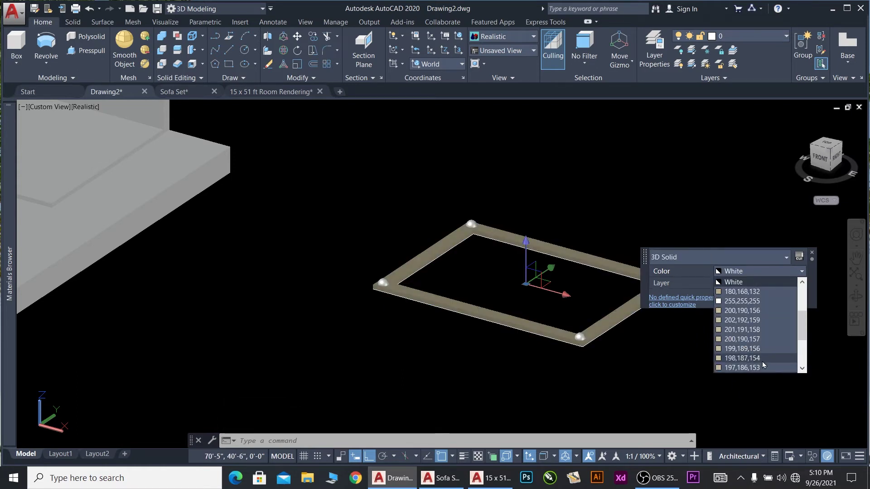
scroll(752, 361, down, 3)
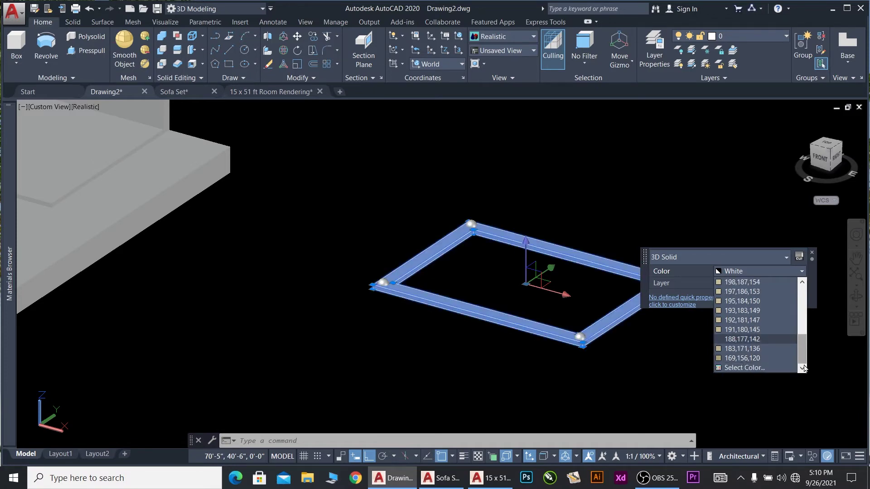
click(754, 368)
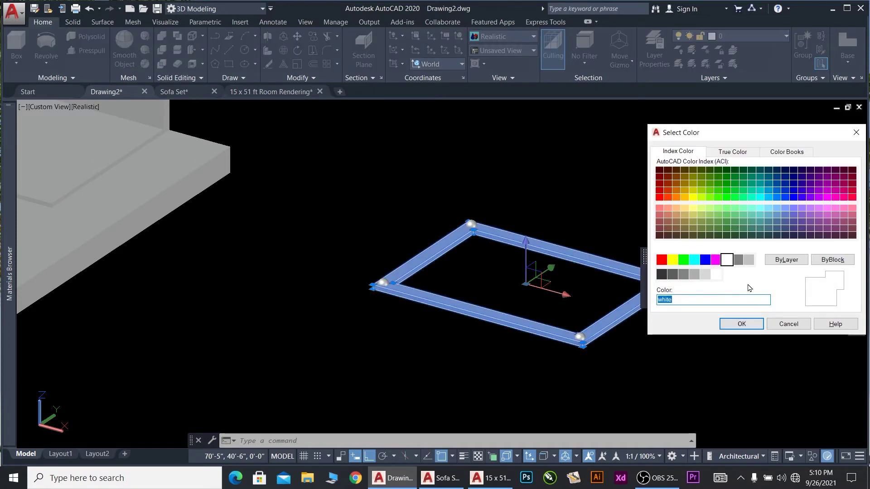
click(727, 216)
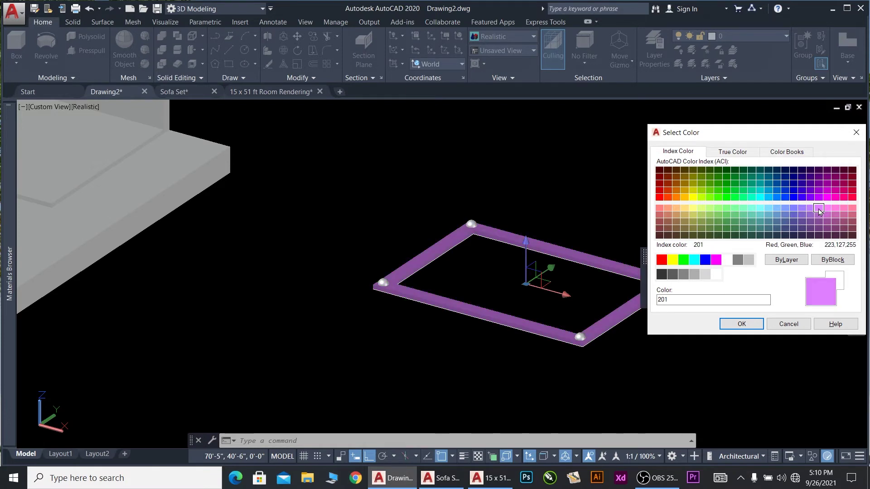
click(802, 210)
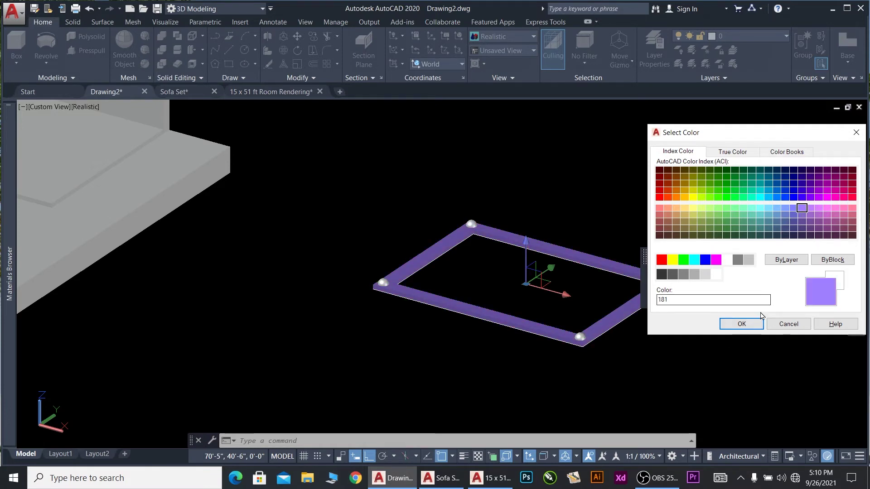
click(741, 323)
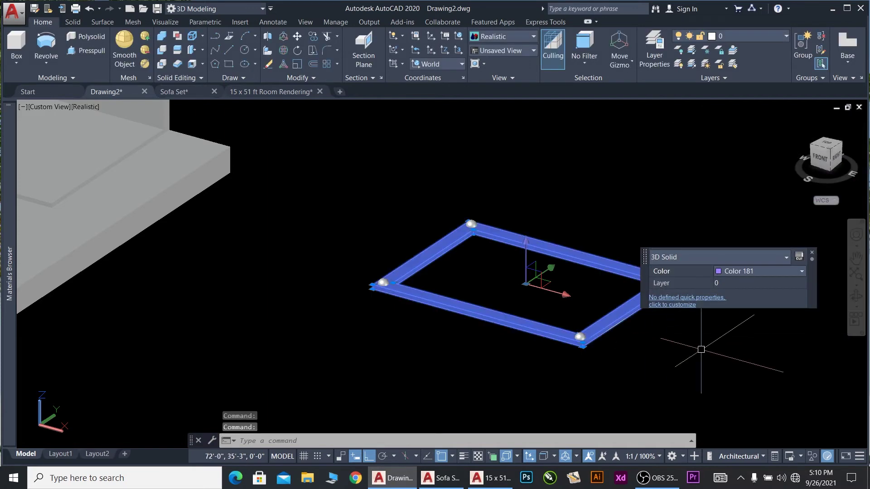
click(812, 255)
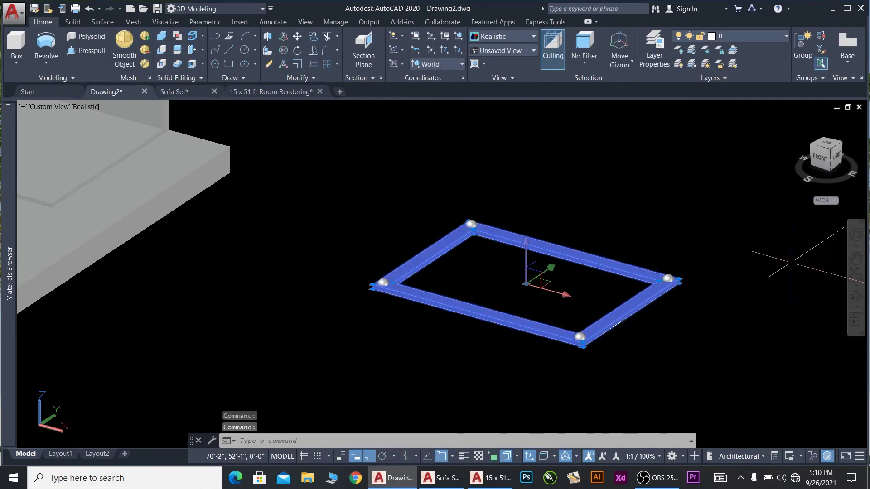
key(Escape)
scroll(682, 309, up, 2)
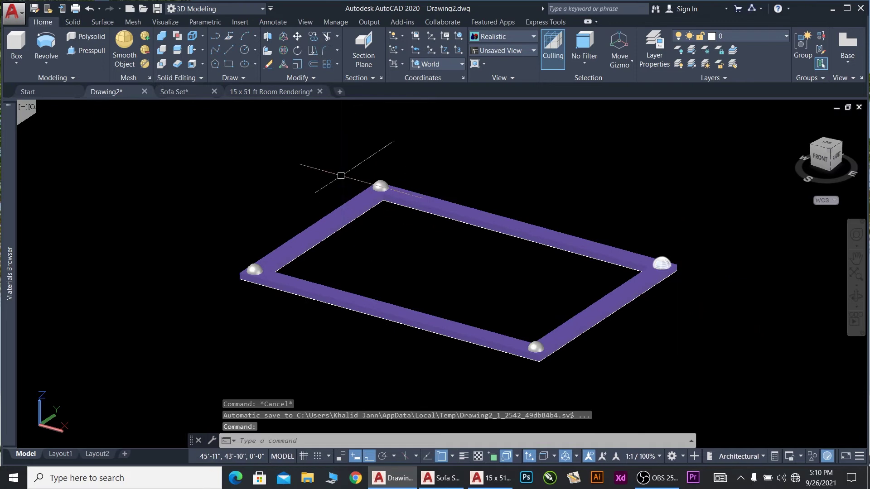
scroll(346, 200, down, 2)
middle_drag(539, 227, 471, 188)
scroll(435, 150, up, 3)
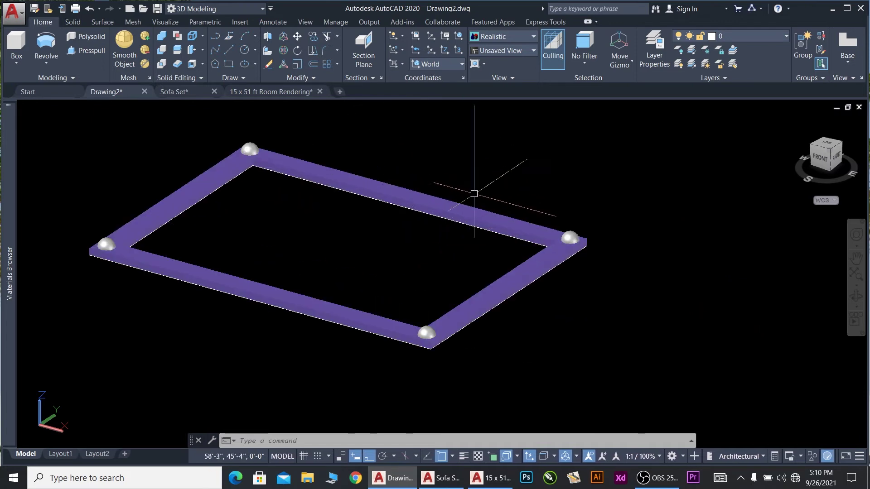
scroll(154, 213, down, 4)
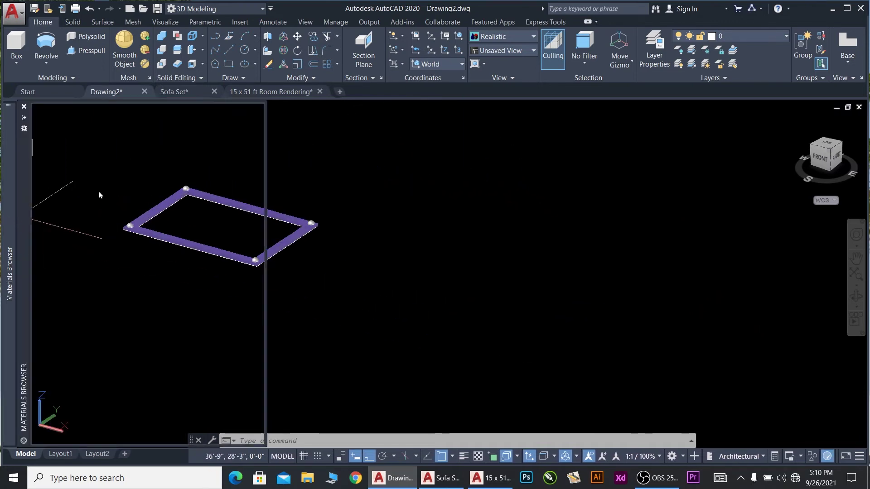
Browse the Glowing Lamps favourites in the Materials Browser for a material for the domes
mouse_move(9, 271)
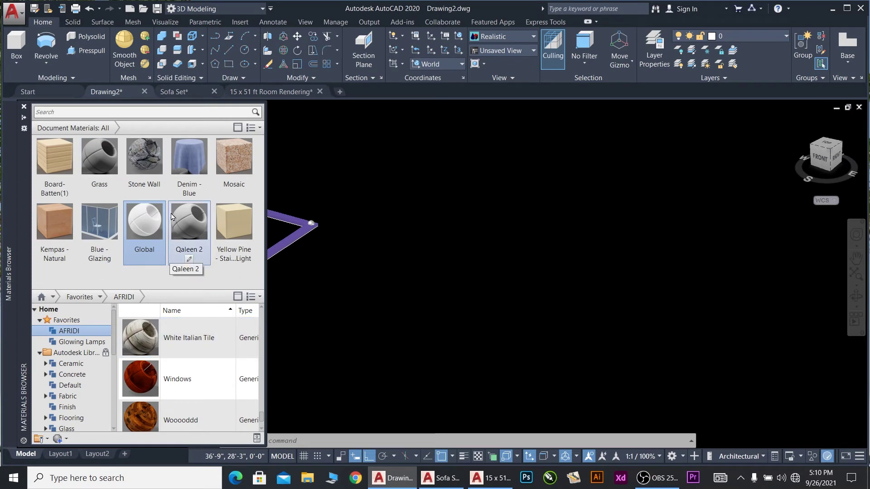
scroll(164, 355, down, 1)
scroll(72, 344, down, 4)
scroll(74, 342, up, 4)
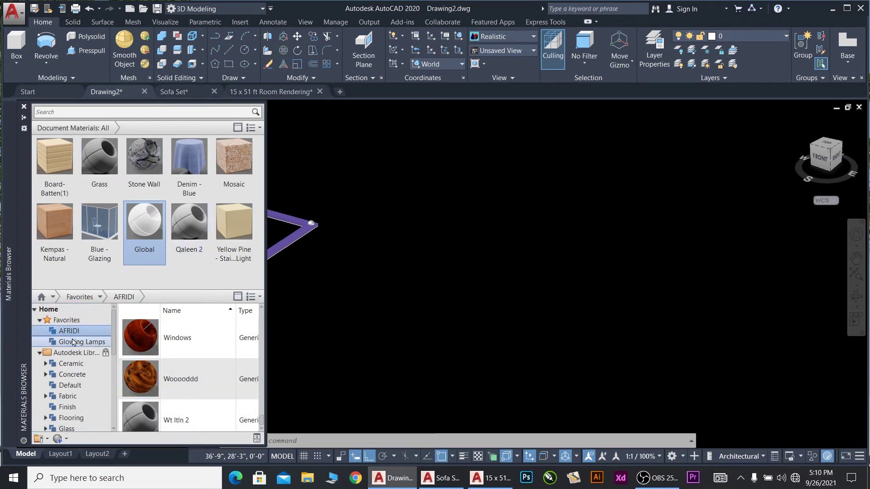
click(59, 342)
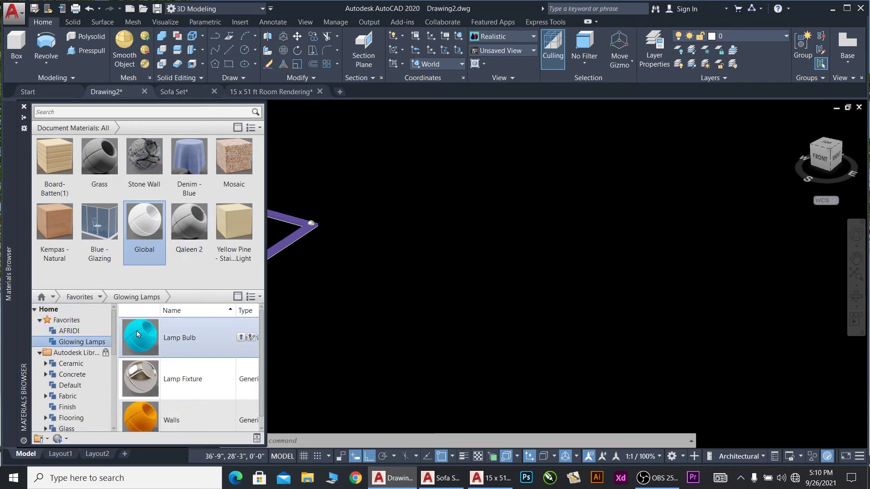
scroll(410, 263, down, 3)
scroll(287, 249, up, 3)
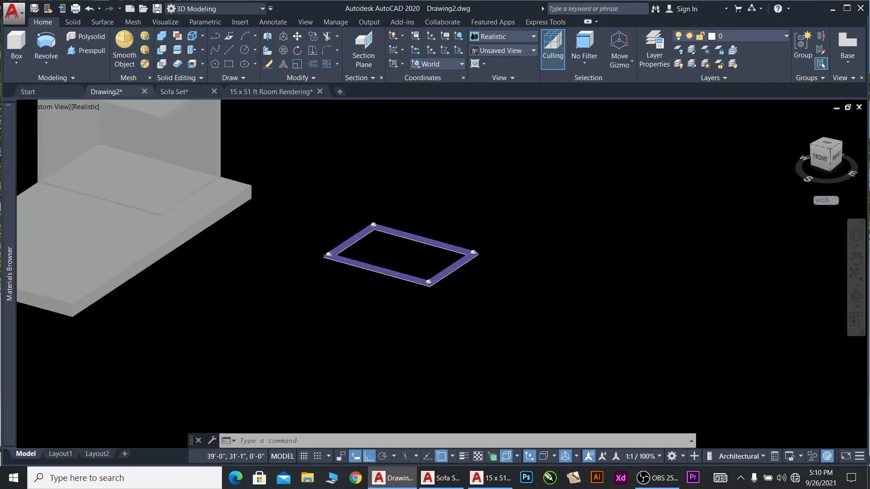
Assign the Lamp Bulb material from the Glowing Lamps favourites to all four corner domes and deselect them
scroll(314, 233, up, 2)
scroll(493, 185, up, 3)
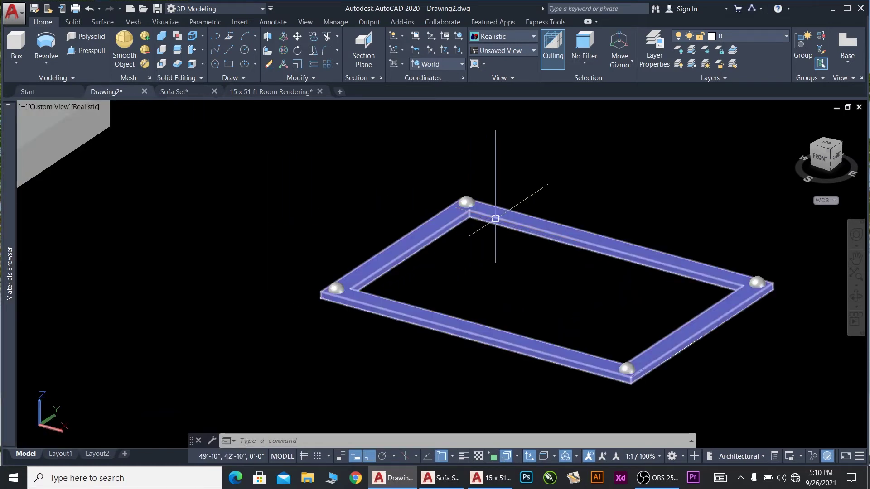
click(465, 199)
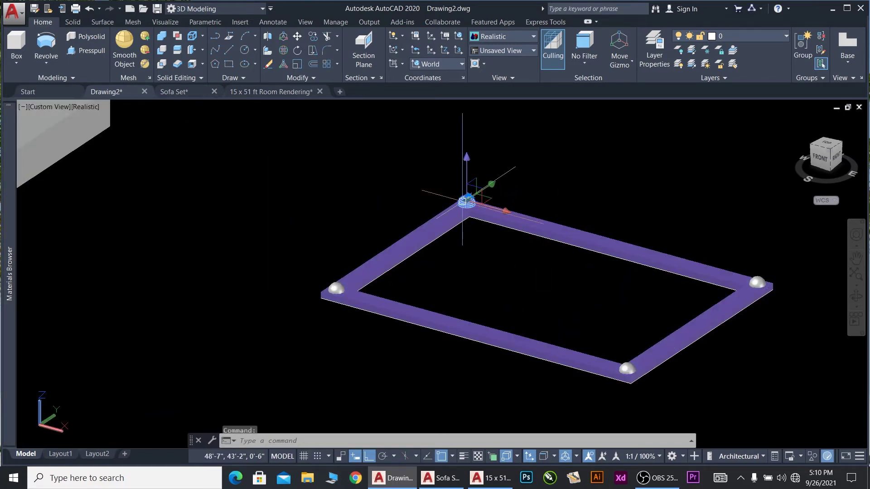
click(339, 285)
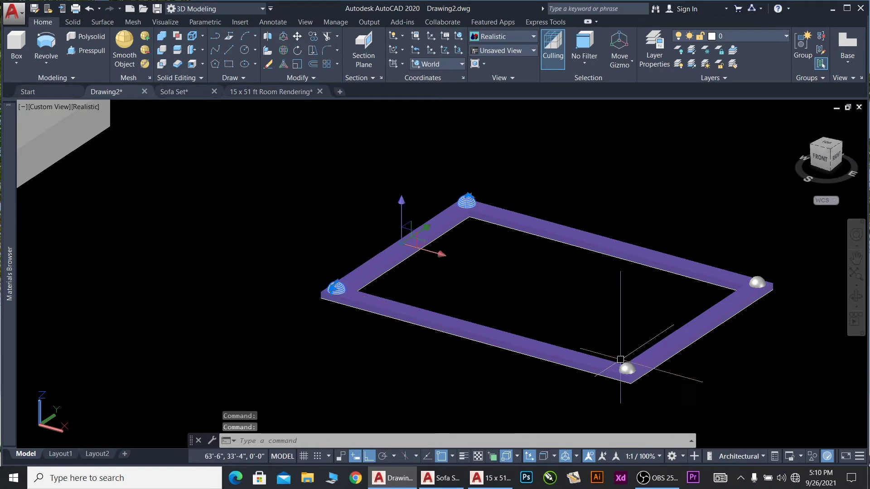
click(622, 367)
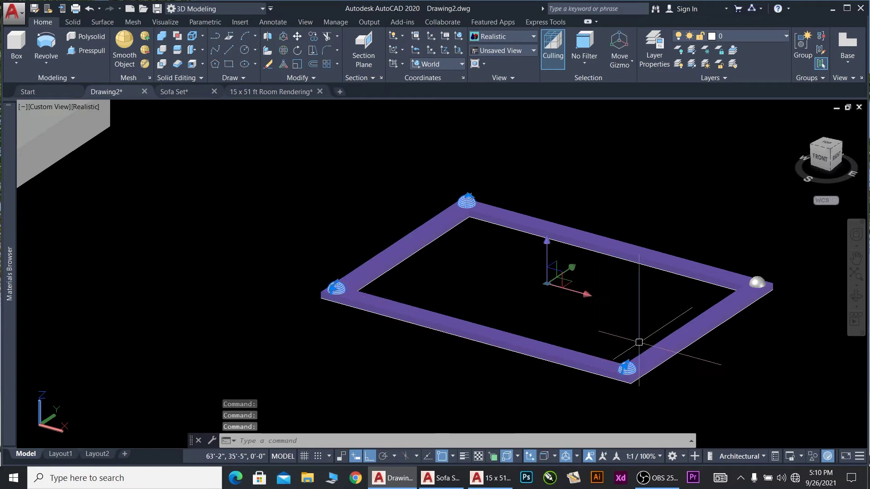
click(757, 281)
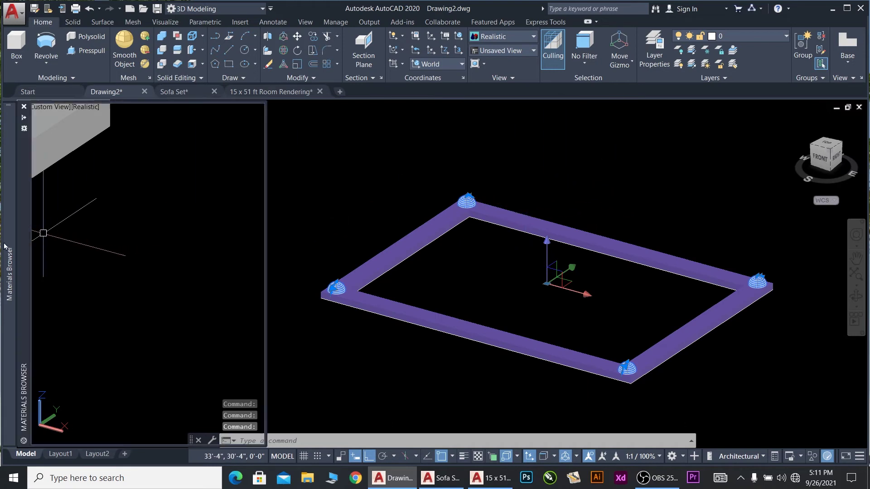
mouse_move(13, 243)
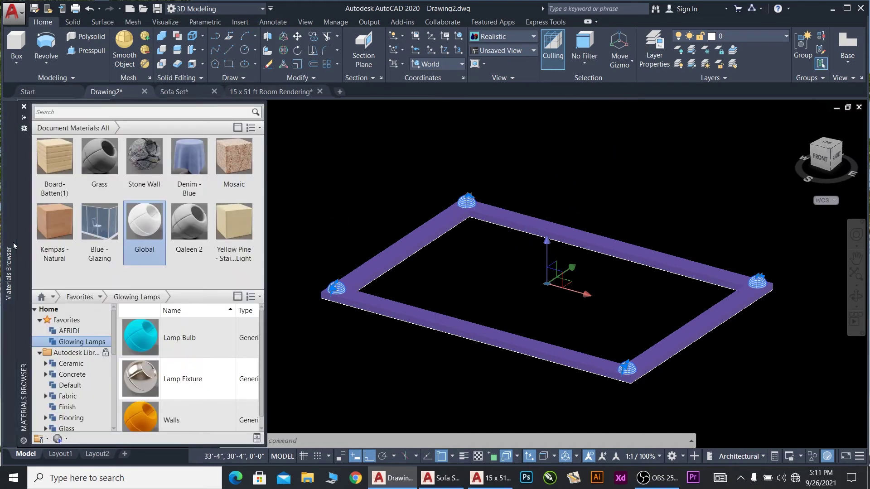
right_click(149, 334)
click(182, 338)
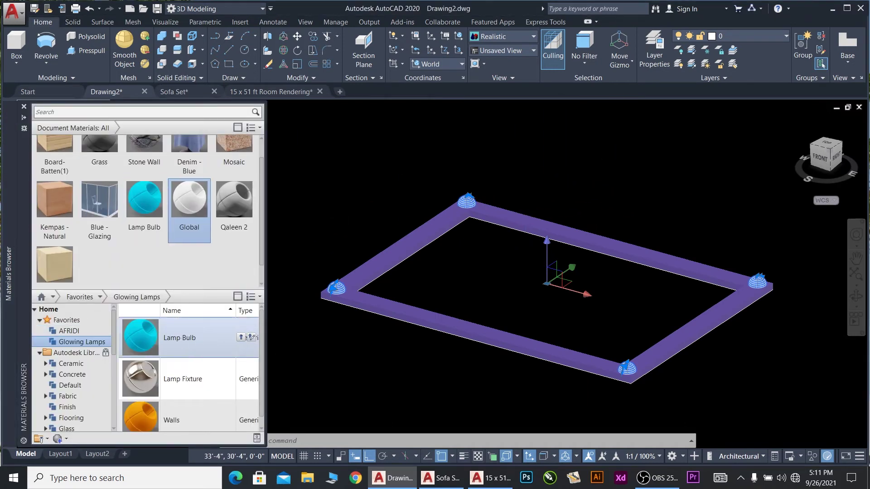
key(Escape)
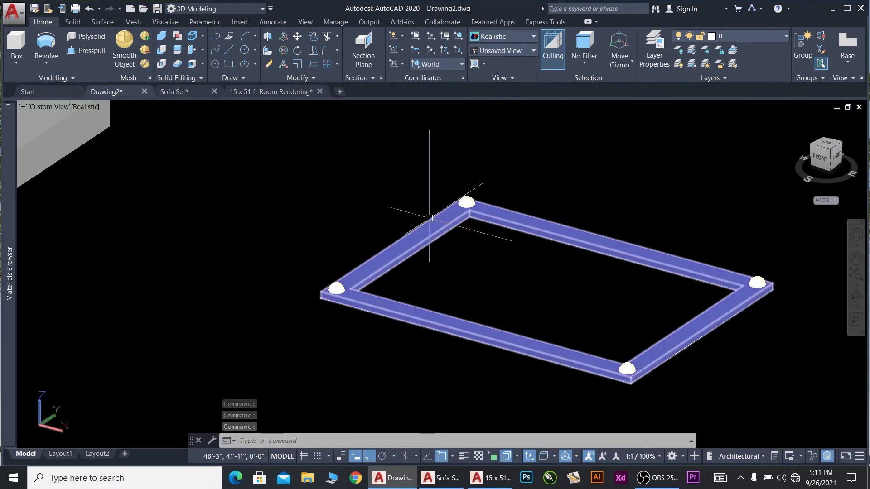
Group the rectangular frame with its four corner domes
click(537, 221)
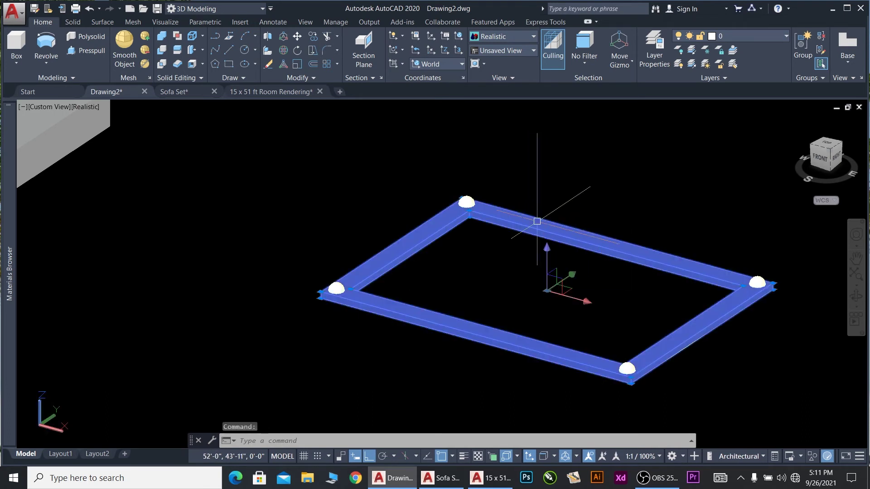
key(Escape)
scroll(504, 185, down, 6)
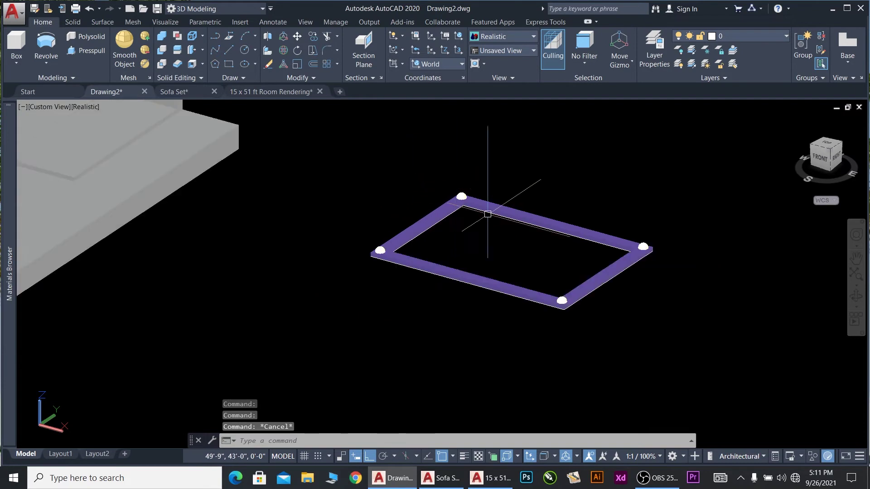
scroll(505, 224, up, 1)
scroll(506, 222, up, 3)
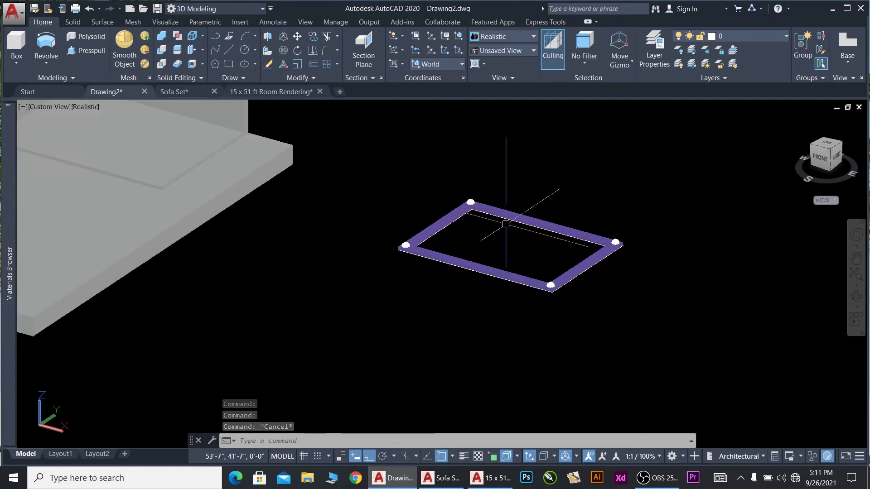
scroll(463, 193, up, 3)
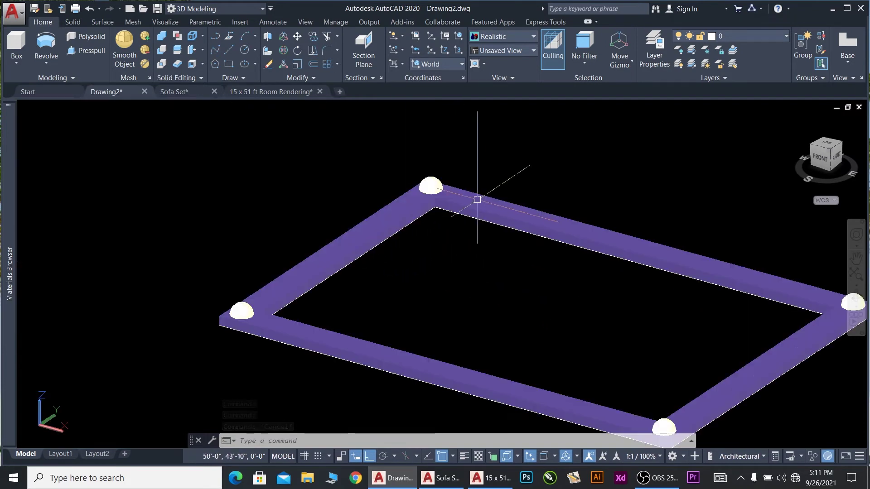
click(380, 221)
click(236, 308)
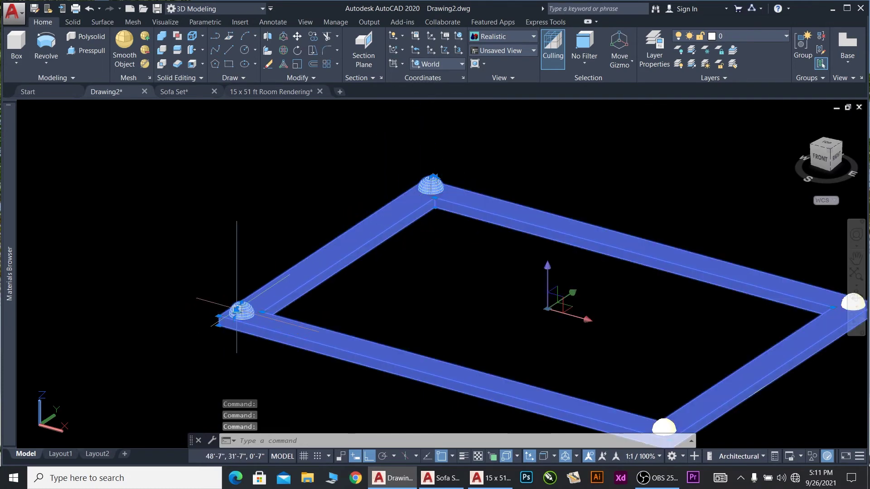
scroll(594, 213, down, 2)
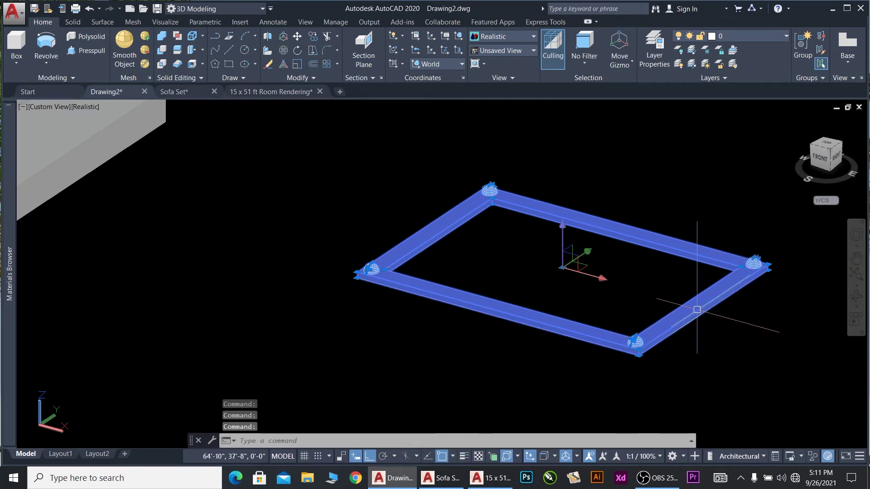
mouse_move(697, 310)
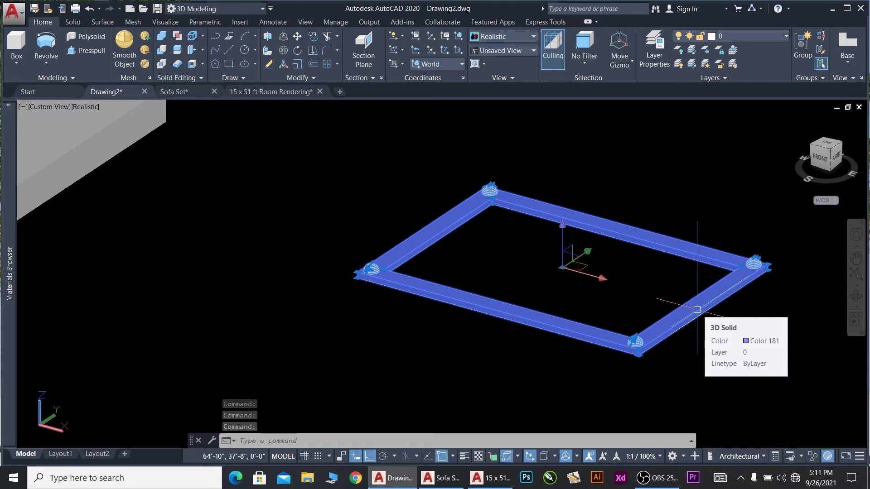
scroll(697, 309, down, 5)
text(G)
key(Return)
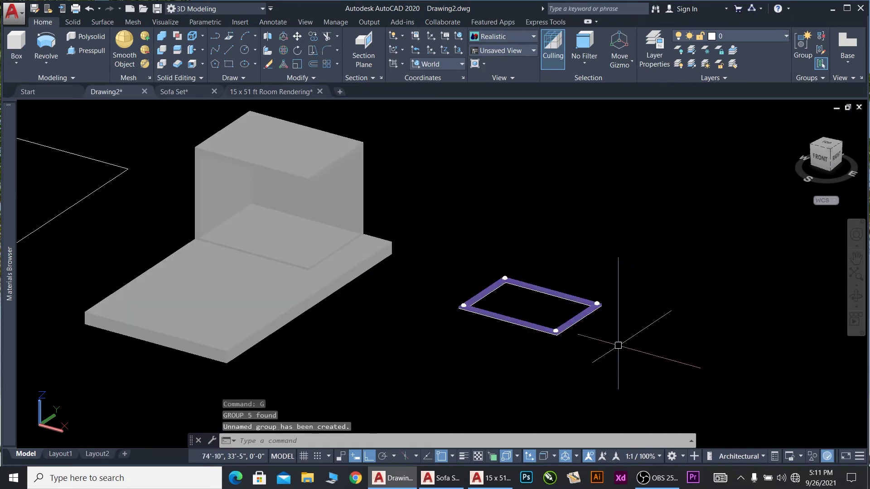
Move the frame group by its outer corner to the matching corner on the underside of the room's roof
scroll(602, 326, up, 3)
scroll(605, 292, up, 5)
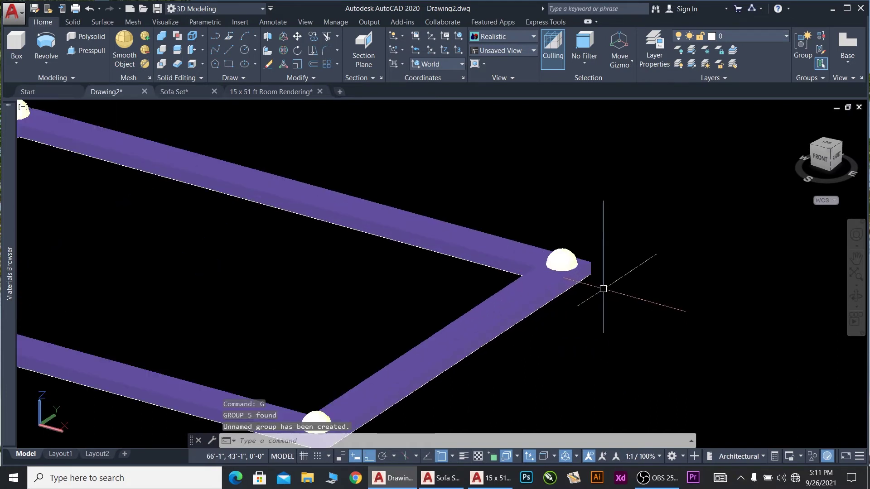
click(593, 268)
scroll(617, 281, down, 4)
text(M)
key(Return)
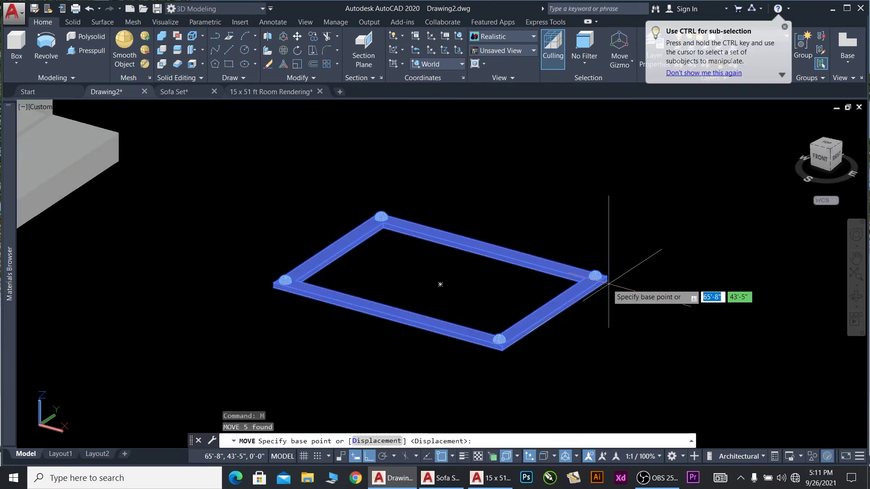
click(606, 281)
scroll(566, 254, down, 4)
scroll(453, 186, up, 6)
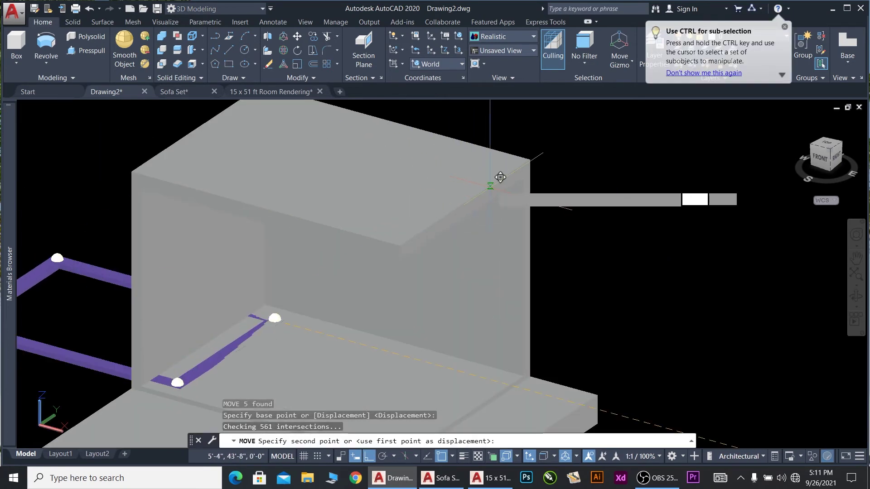
key(Escape)
scroll(589, 227, down, 4)
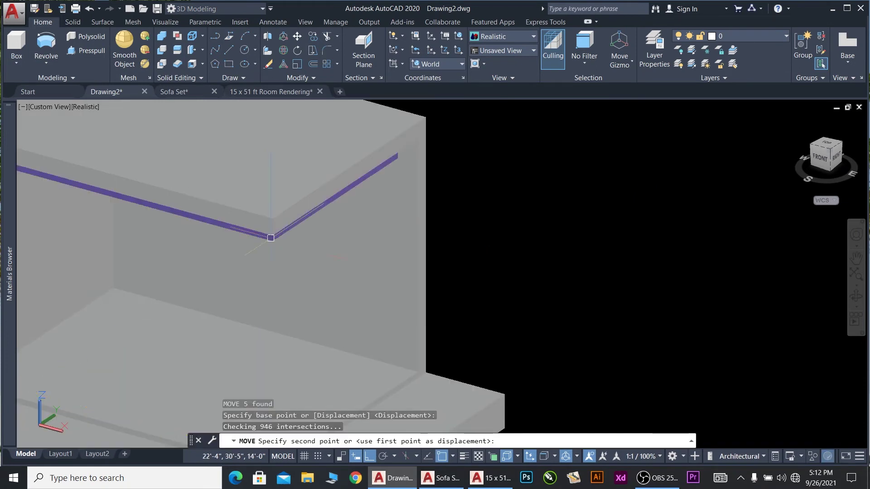
scroll(270, 237, down, 3)
click(336, 239)
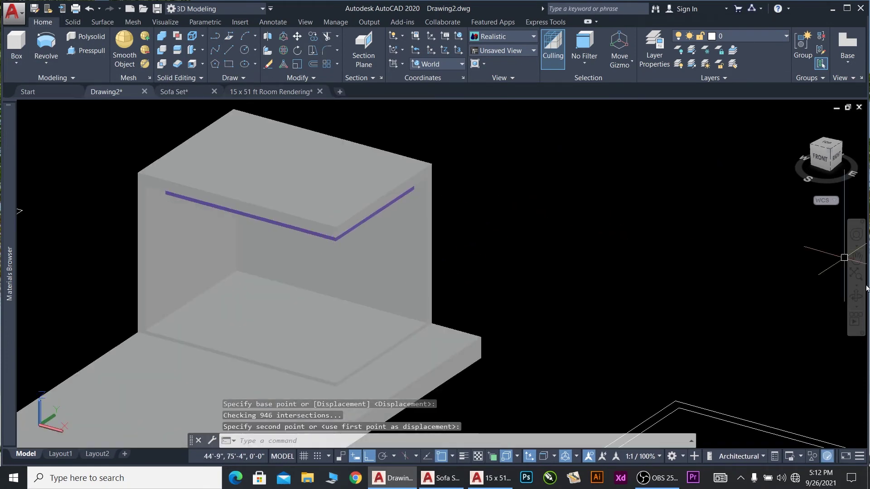
Move the frame group 6" in the negative X direction, inward from the roof's side edge
click(856, 295)
drag(430, 276, 403, 258)
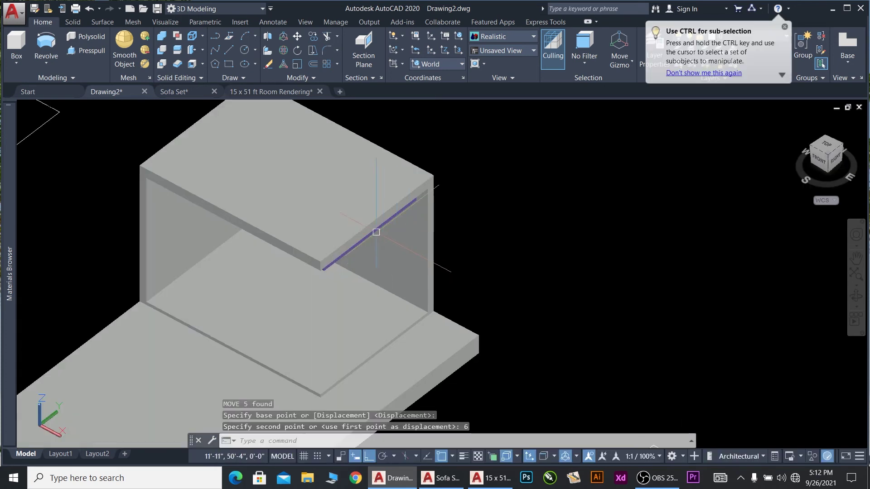
key(Return)
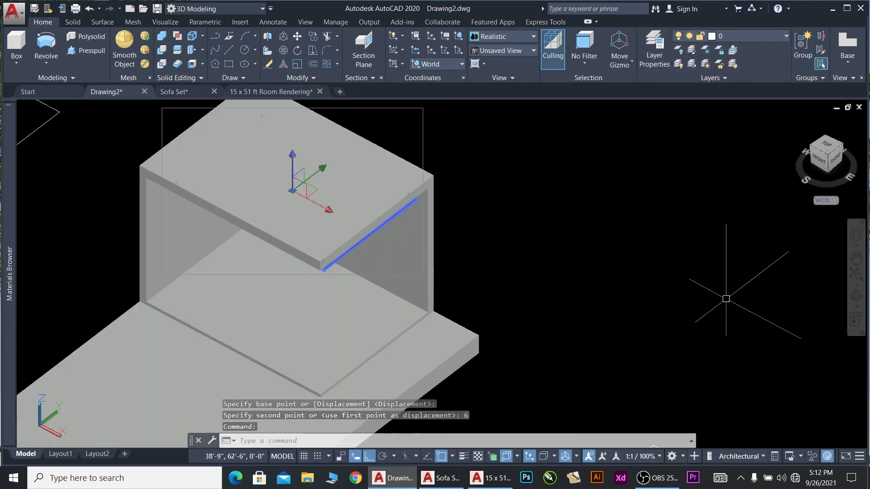
text(m)
key(Return)
click(729, 302)
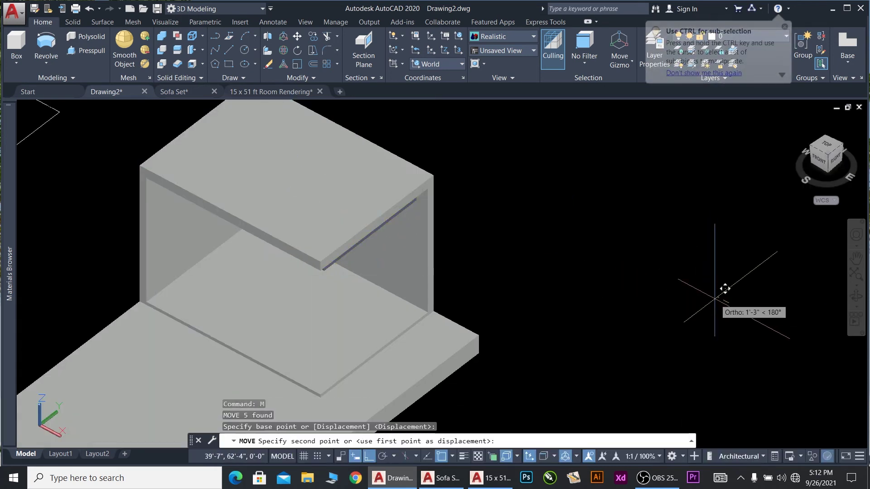
text(6)
key(Return)
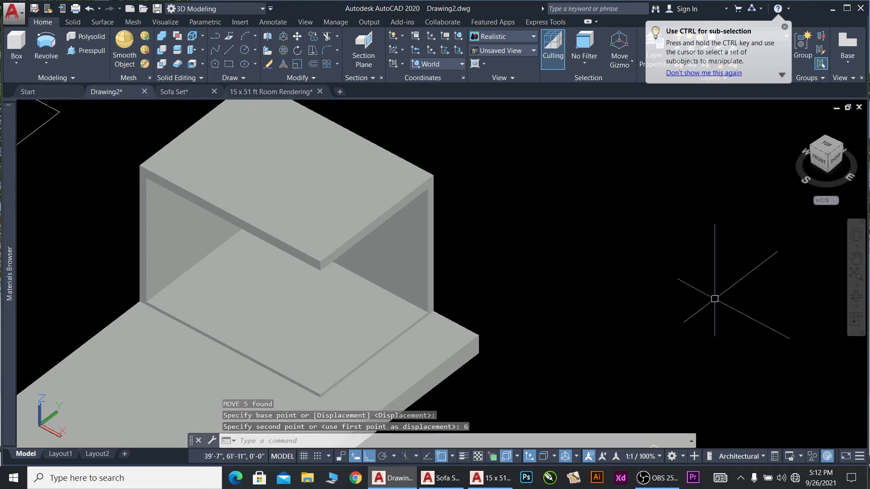
Move the frame group 6" in the positive Y direction, inward from the roof's front edge, as seen from below
click(855, 300)
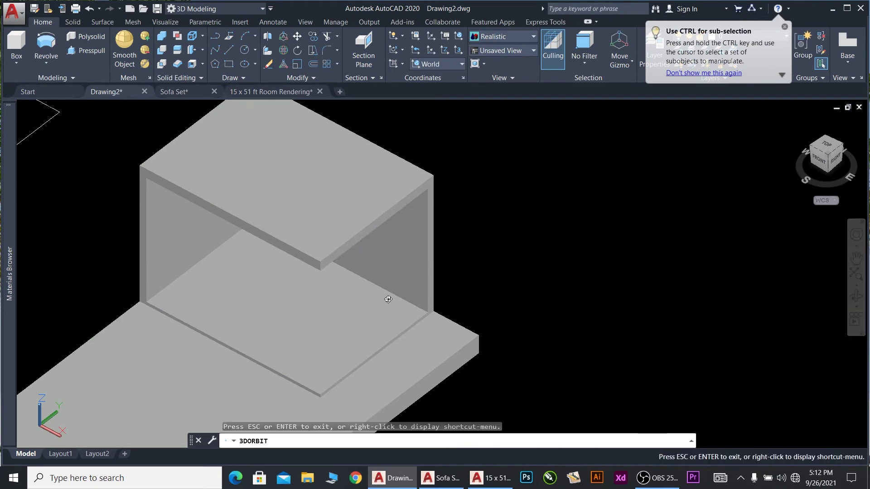
drag(389, 301, 294, 209)
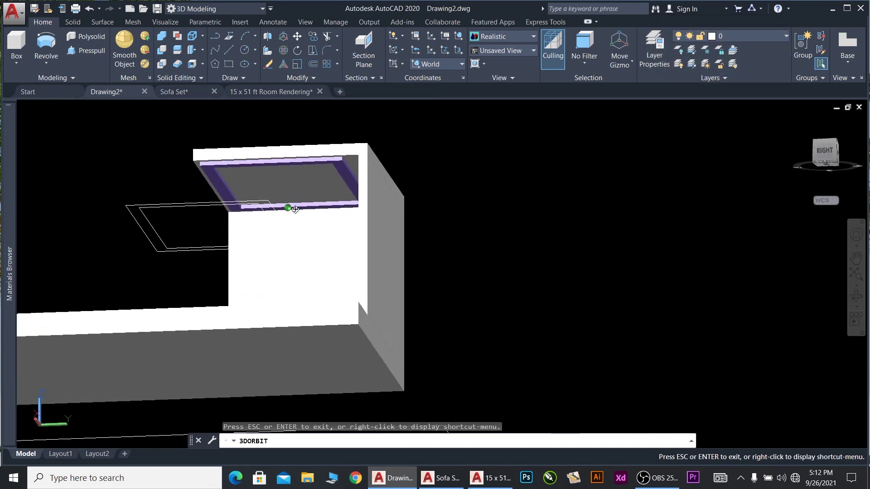
shift+middle_drag(295, 209, 294, 211)
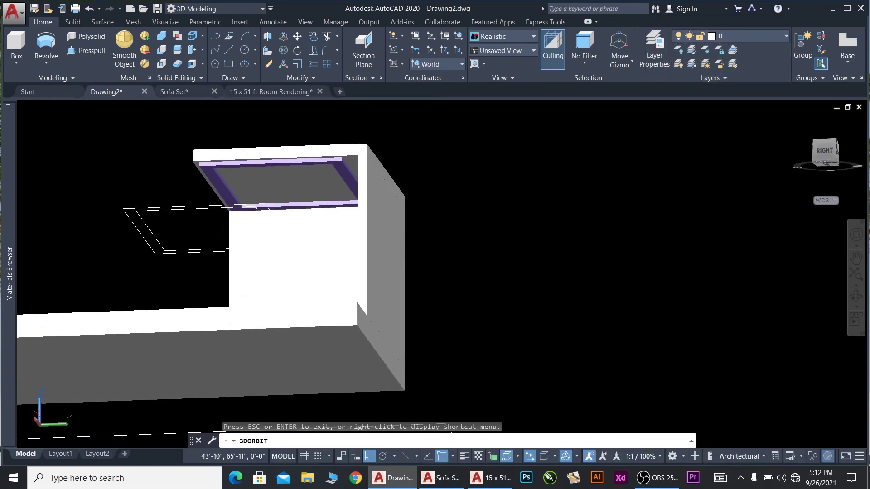
click(331, 160)
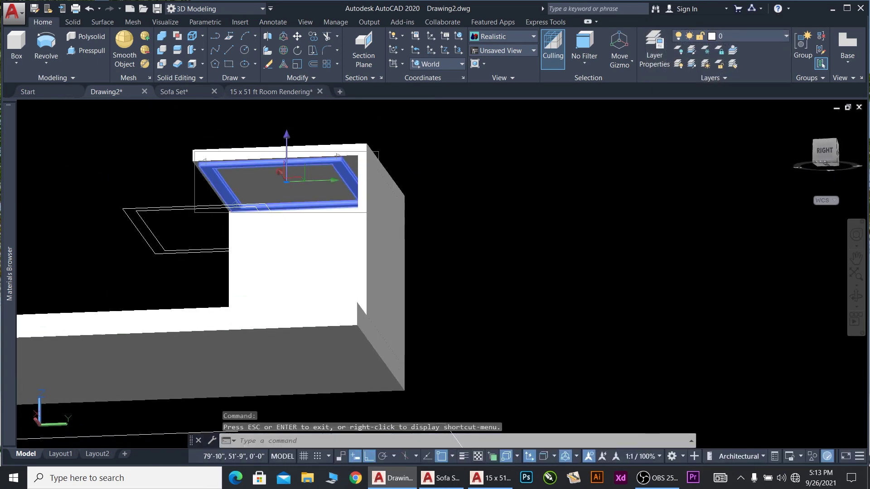
text(m)
key(Return)
click(561, 269)
text(6)
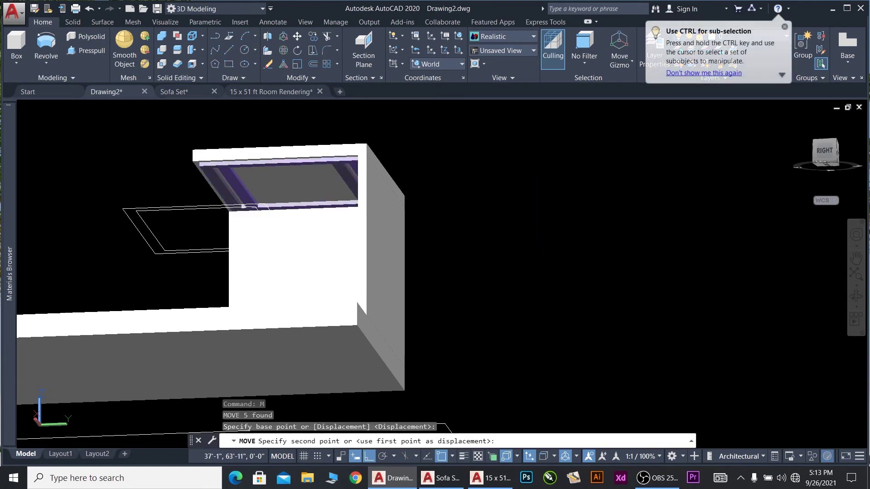
key(Return)
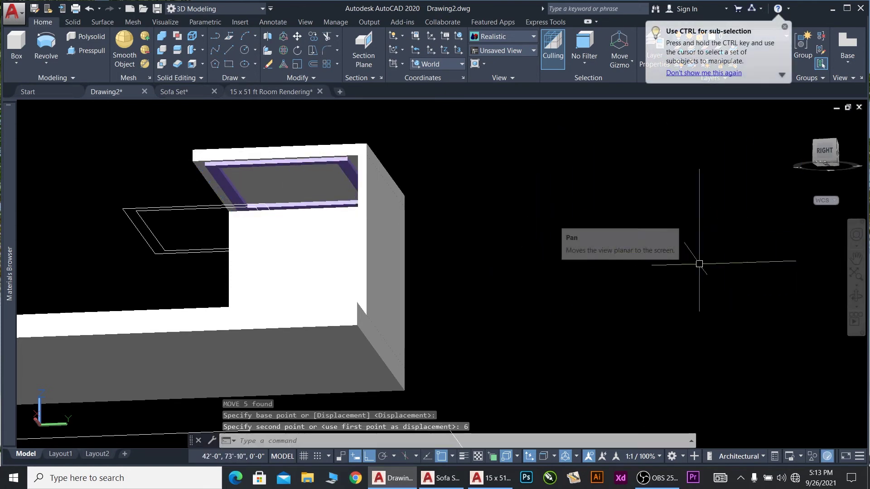
Move the frame group another 6" in the negative X direction beneath the roof
click(856, 297)
drag(362, 255, 503, 253)
key(Escape)
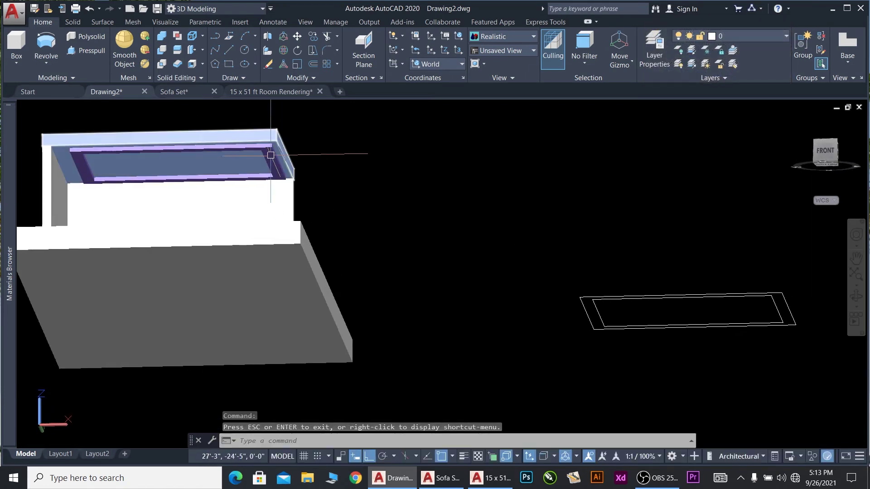
click(279, 156)
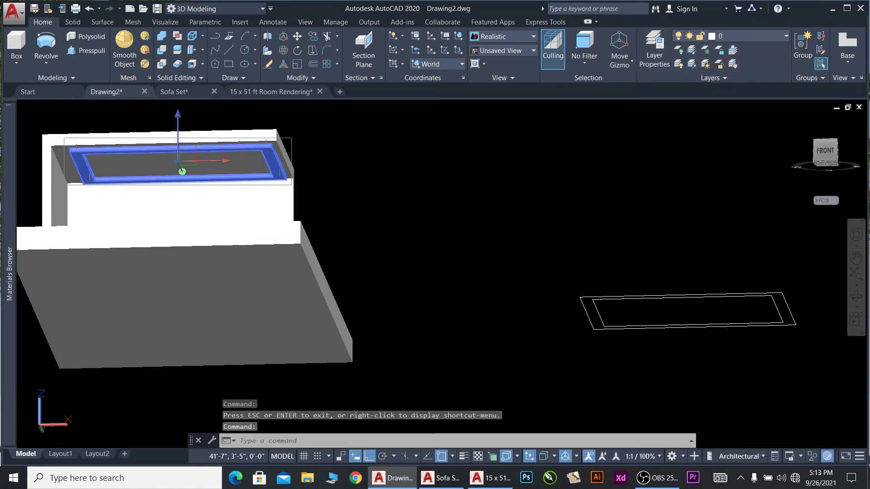
text(M)
key(Return)
click(515, 229)
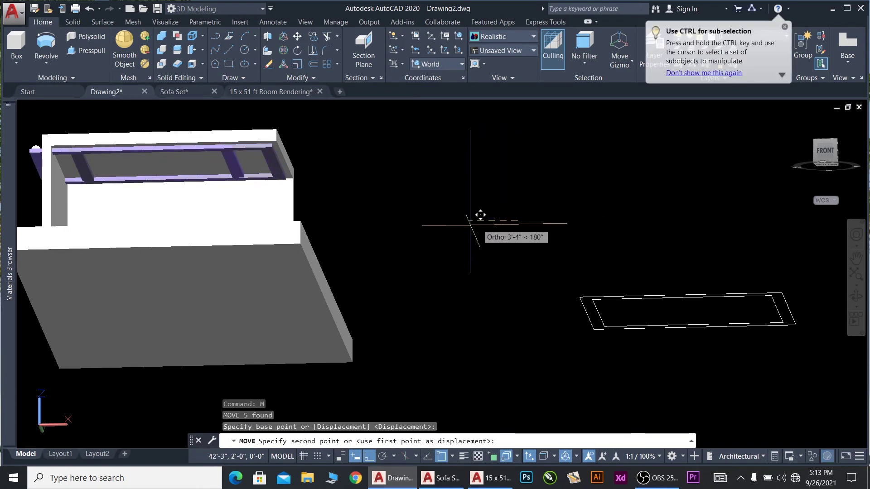
text(6)
key(Return)
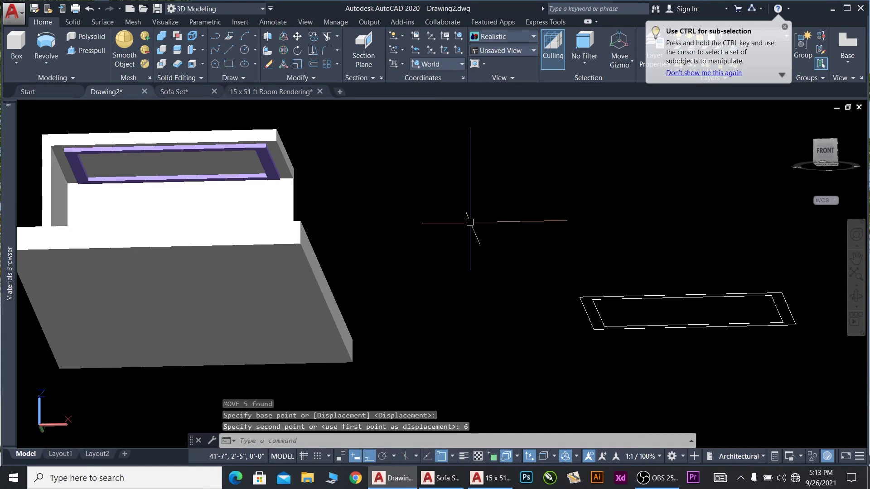
Move the frame group 4" straight down in the negative Z direction, away from the underside of the roof
key(Escape)
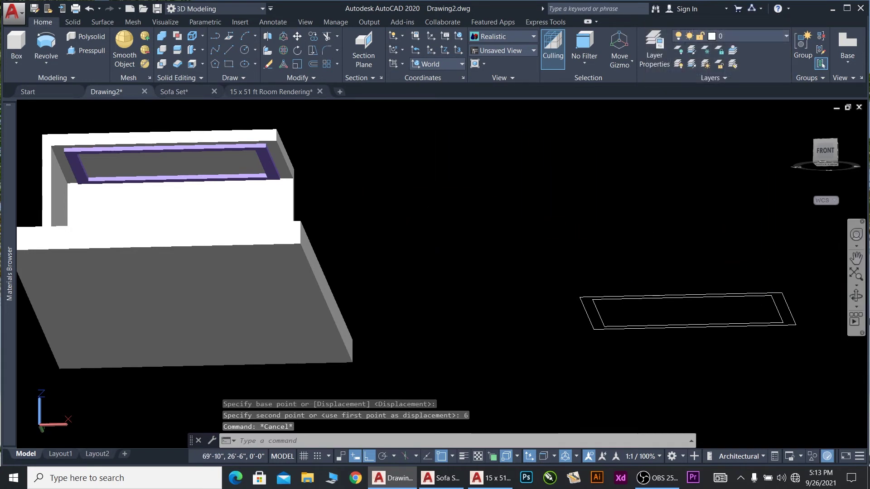
click(856, 295)
drag(412, 243, 390, 243)
key(Escape)
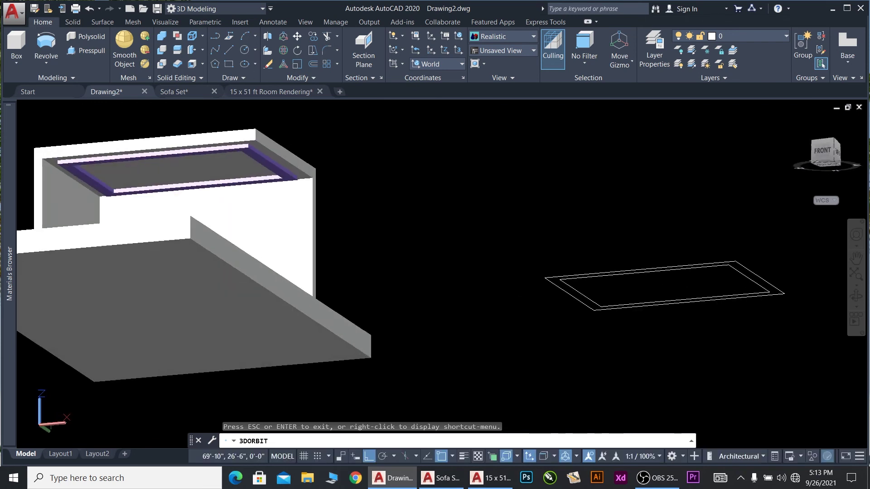
scroll(259, 132, up, 5)
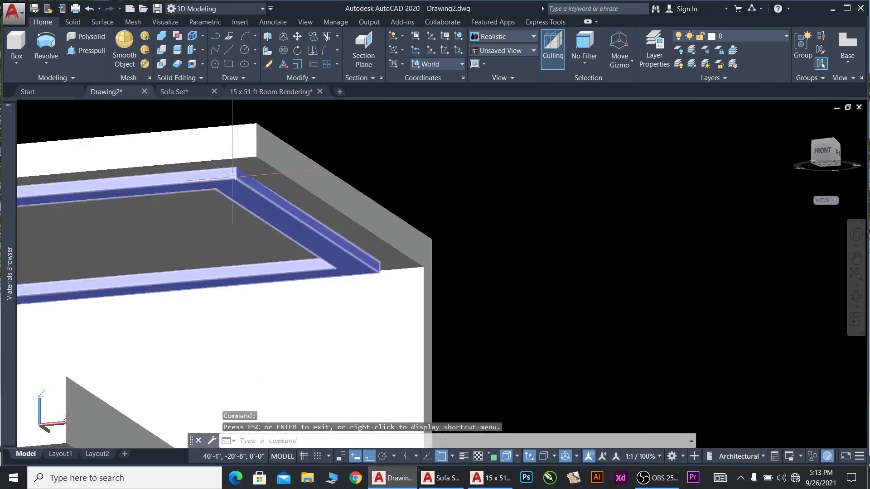
click(232, 176)
key(Return)
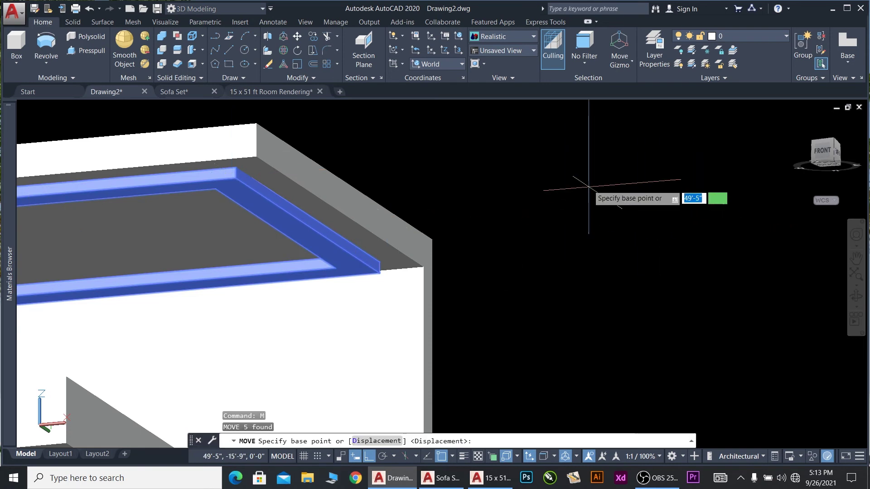
click(598, 173)
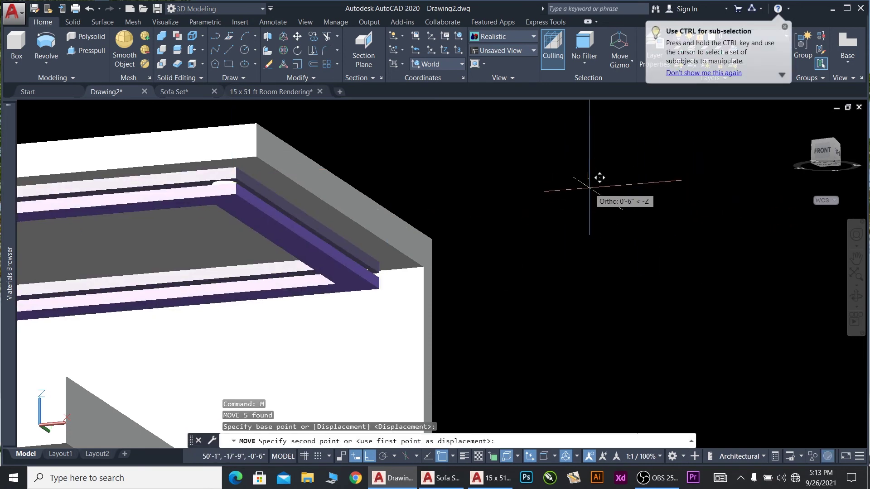
text(4)
key(Return)
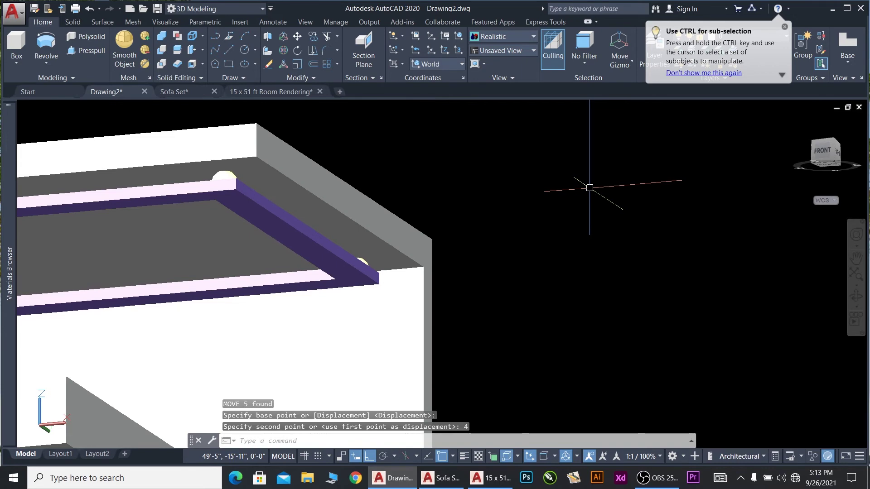
3D-rotate the frame group about its X axis to flip it upside down, with the dome lights facing the floor
scroll(543, 195, down, 3)
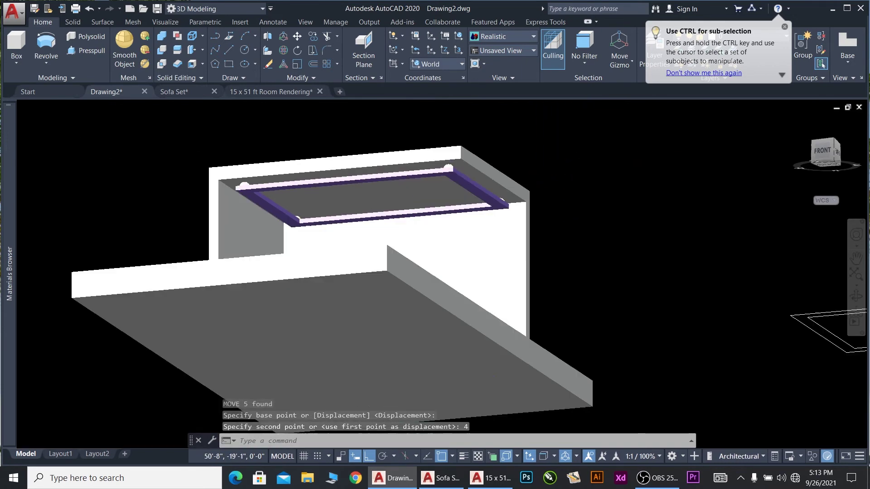
click(856, 297)
drag(505, 233, 470, 273)
key(Escape)
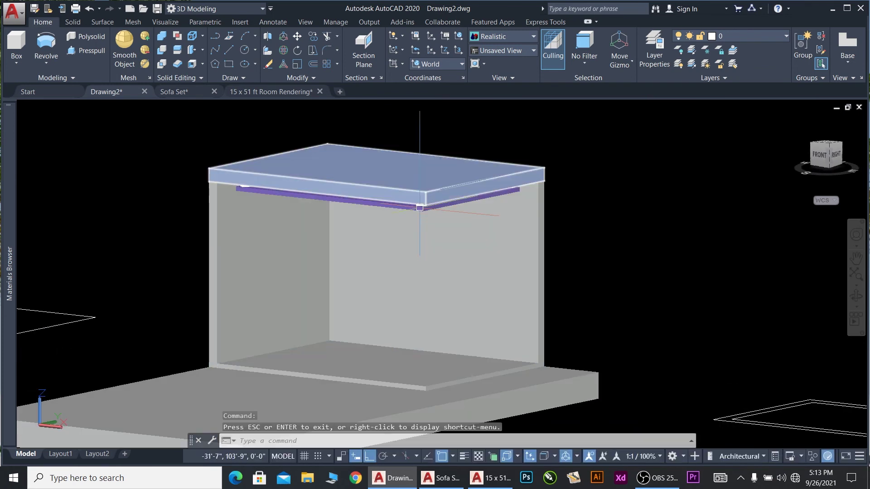
click(413, 207)
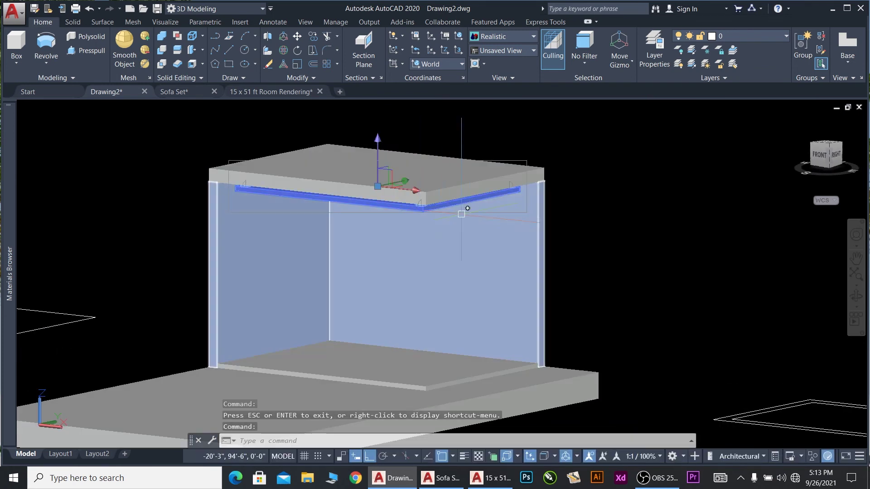
click(283, 50)
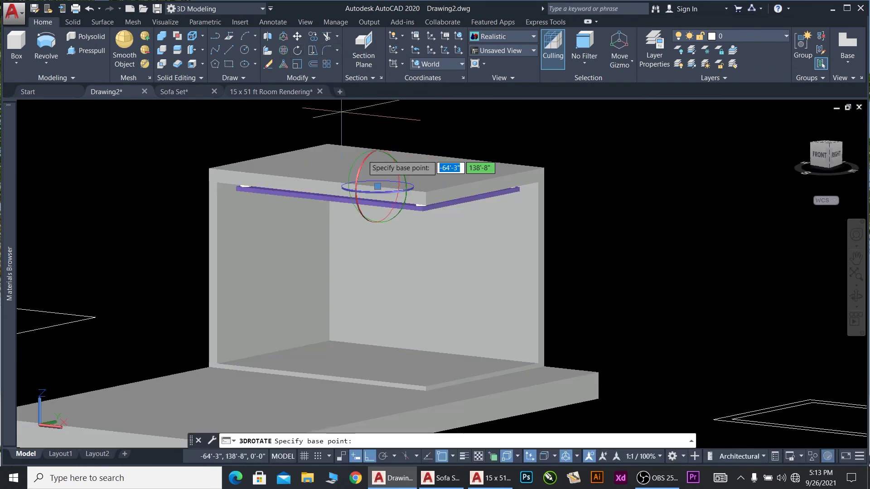
click(361, 163)
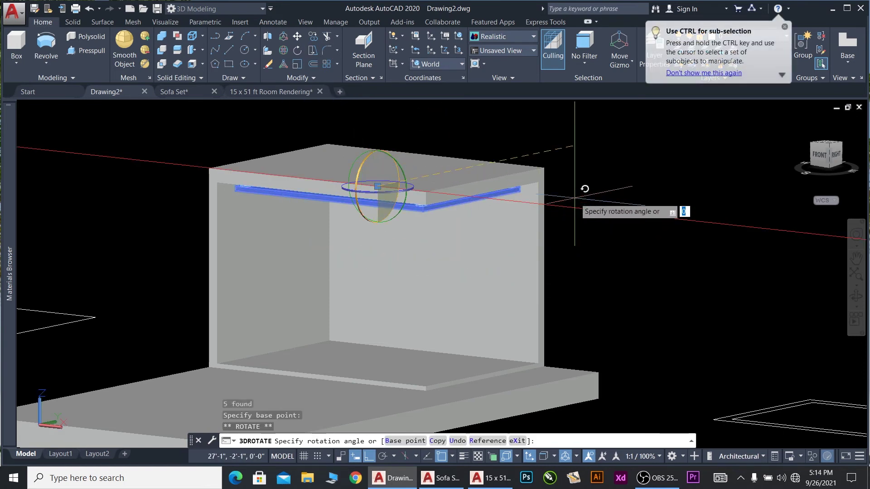
key(Escape)
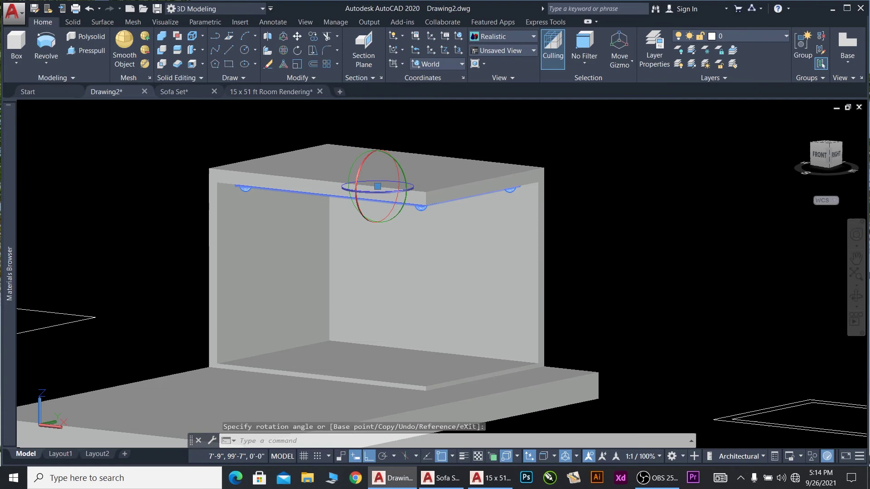
Examine the room and the flipped frame beneath its roof from the front-right side and from above
click(856, 297)
drag(578, 250, 548, 250)
scroll(548, 250, down, 3)
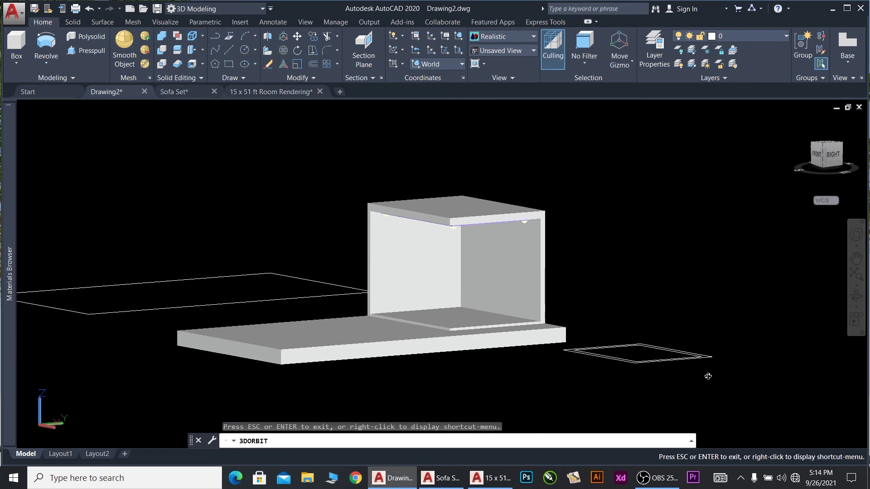
drag(708, 377, 736, 394)
key(Escape)
click(782, 410)
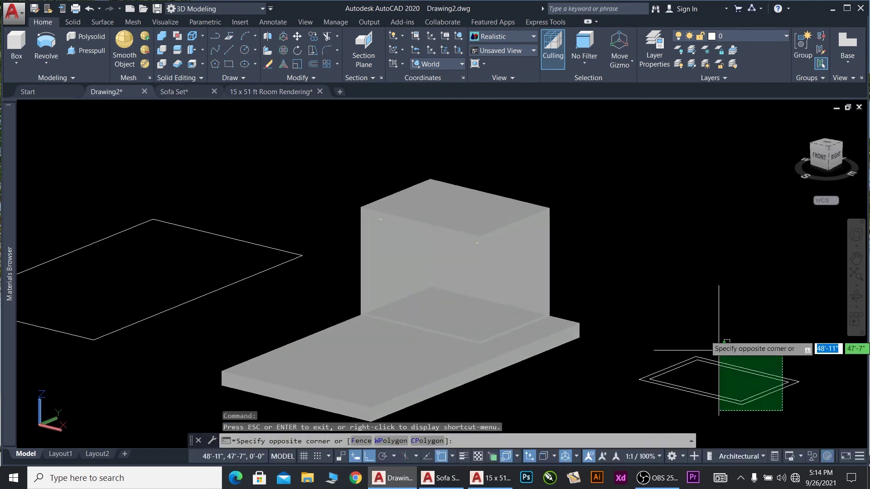
click(719, 350)
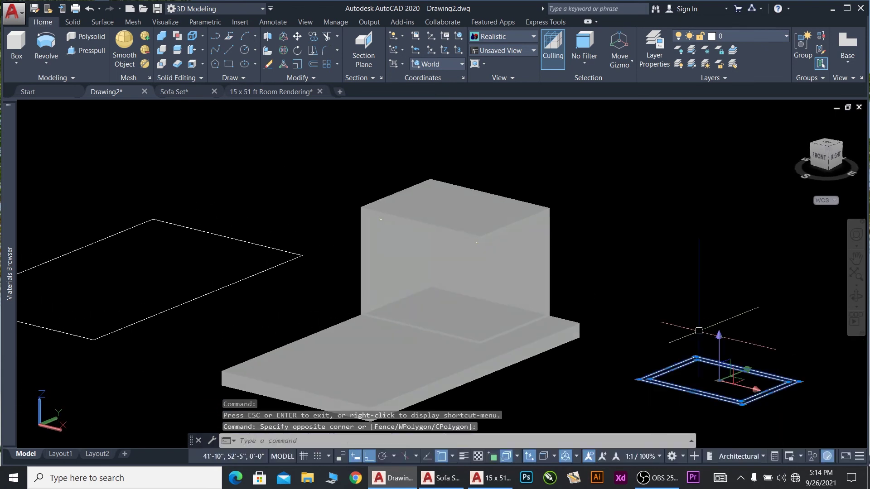
scroll(810, 374, up, 4)
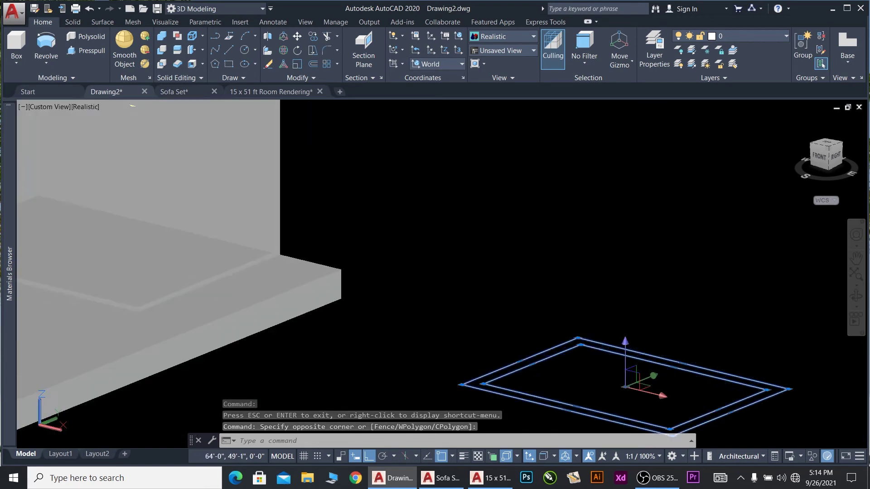
scroll(730, 356, down, 2)
scroll(743, 428, up, 1)
key(Escape)
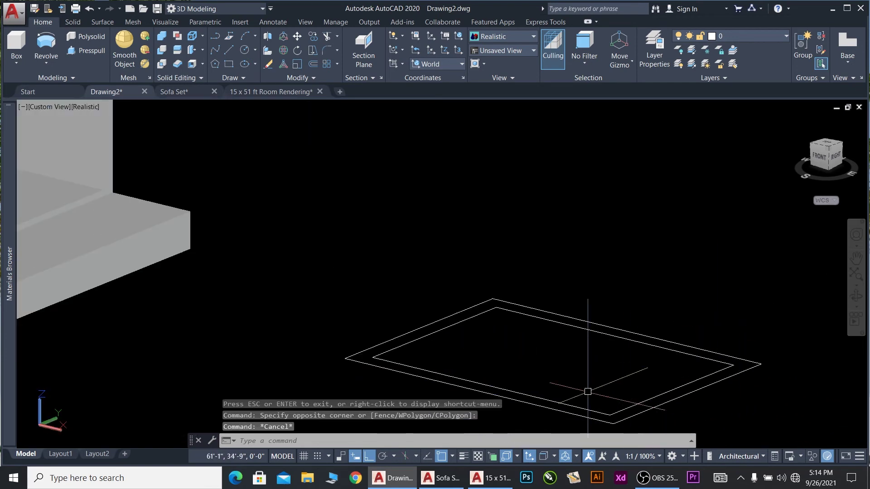
scroll(549, 297, down, 4)
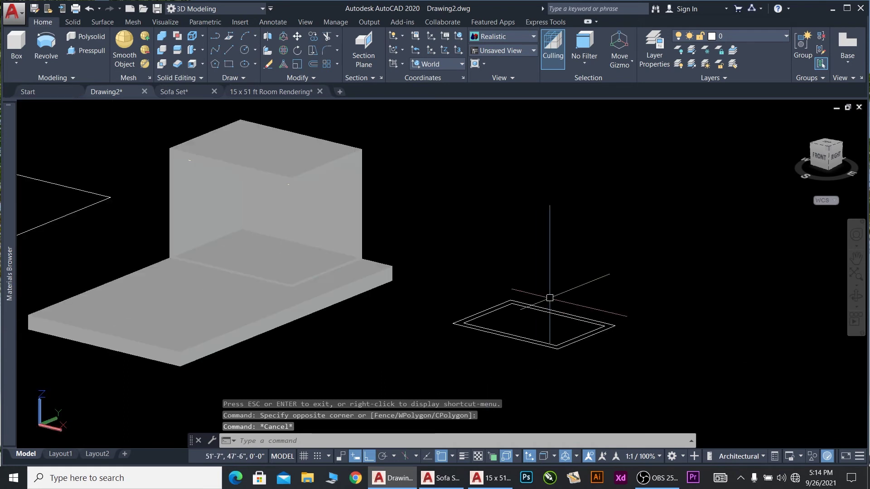
scroll(285, 195, up, 4)
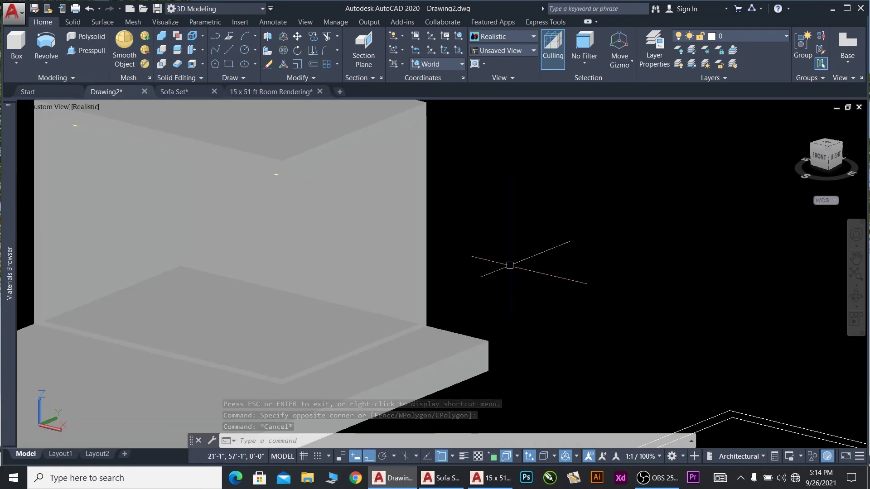
scroll(508, 289, down, 5)
scroll(661, 338, up, 5)
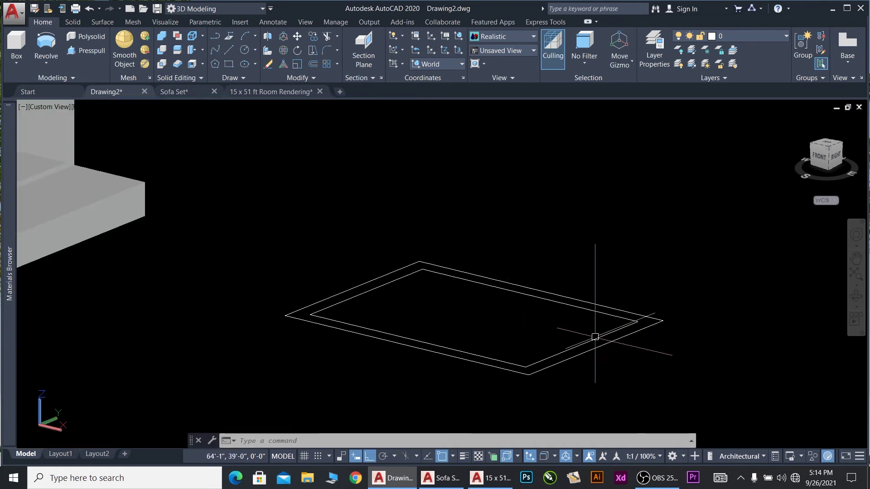
Draw a circle with an 8" radius in the empty space behind the two nested rectangles
scroll(517, 264, down, 2)
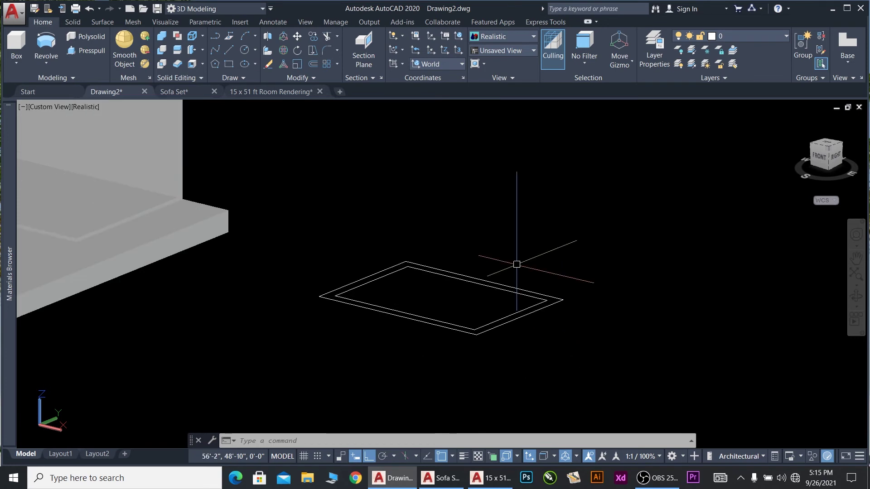
text(c)
key(Return)
click(573, 243)
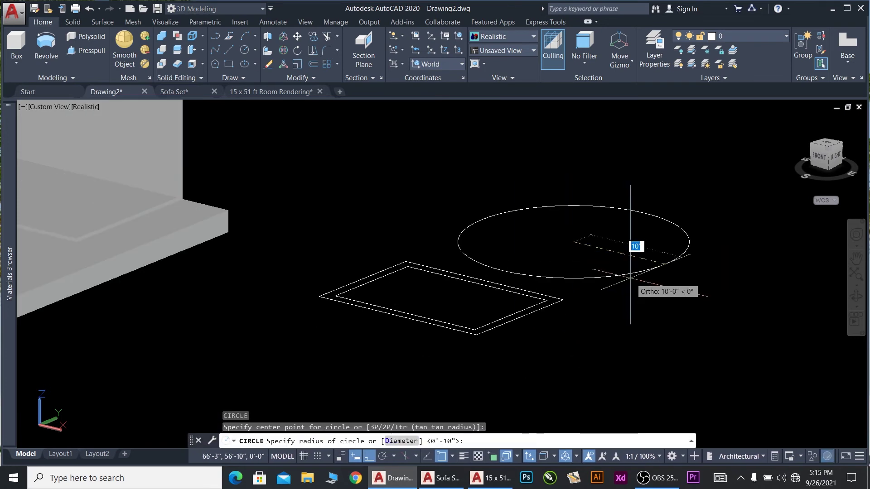
key(Return)
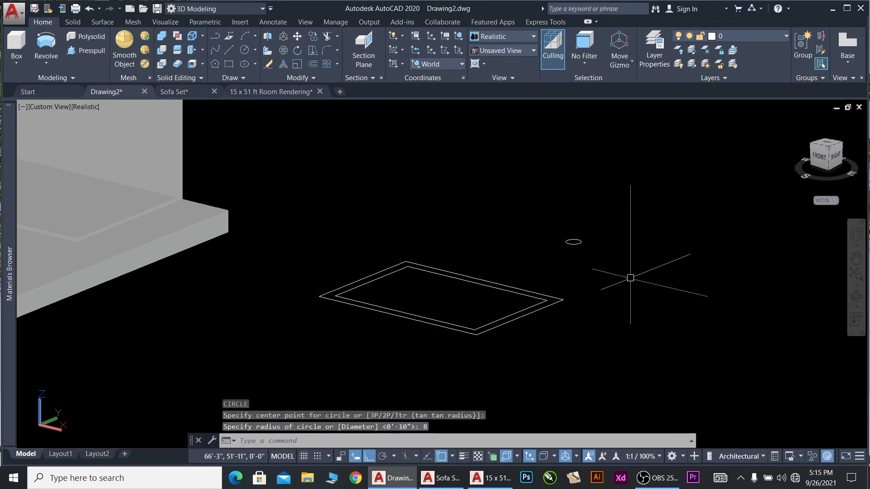
scroll(598, 245, up, 3)
click(575, 243)
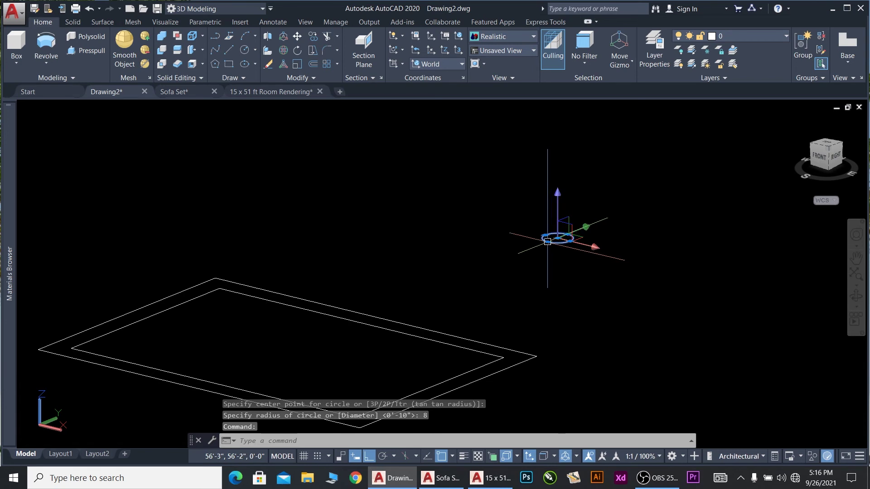
click(547, 241)
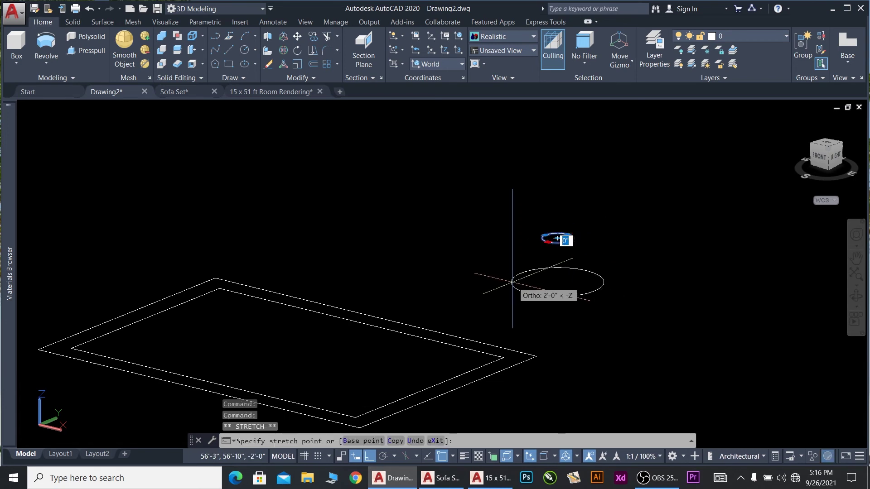
text(0)
key(Return)
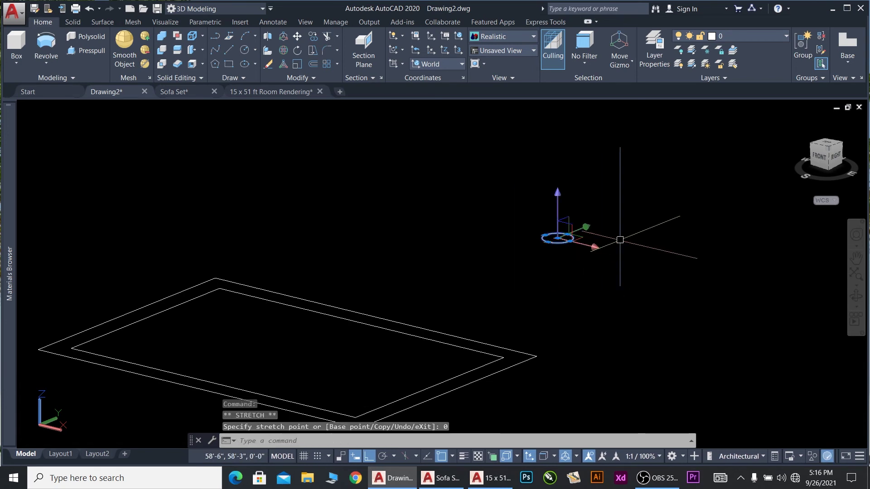
key(Escape)
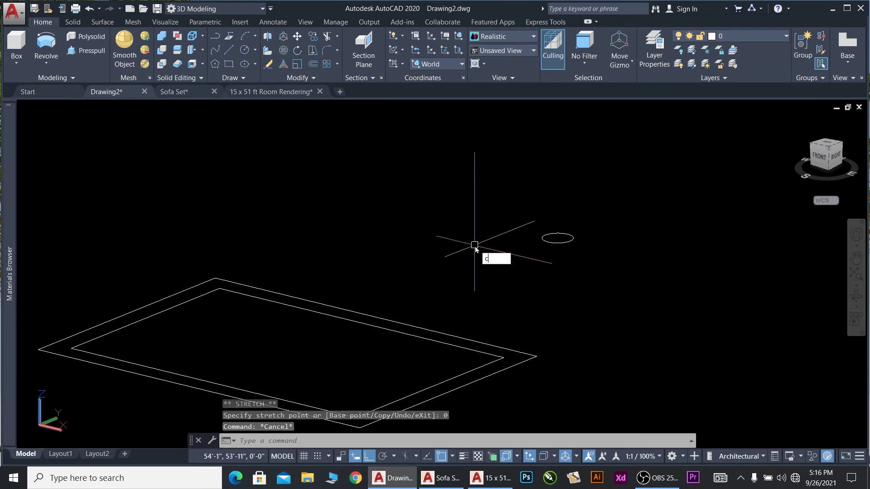
Draw a second circle with a 10" radius in the empty space between the 8" circle and the room
key(Return)
click(380, 205)
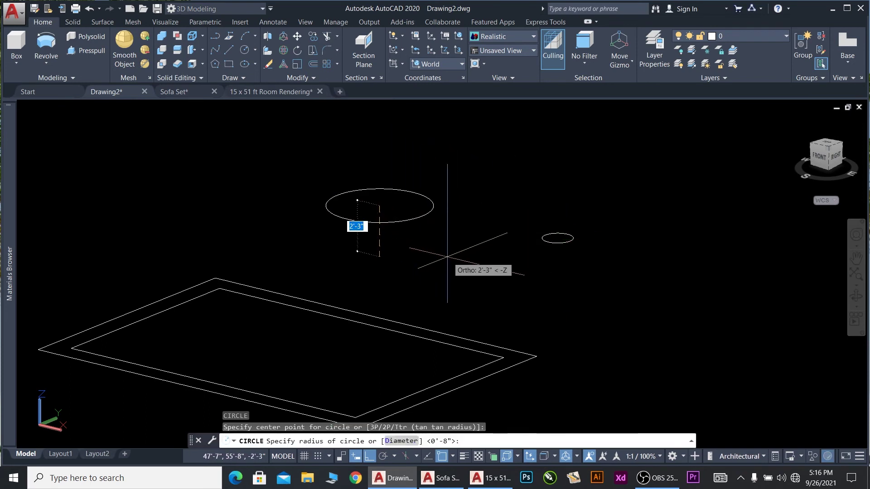
text(10)
key(Return)
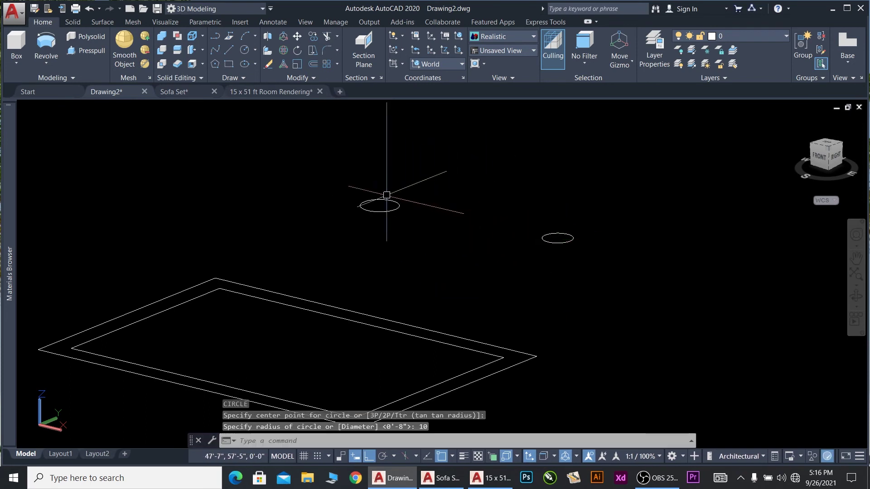
Draw a line along the X direction across the 10" circle's full diameter, from one quadrant to the opposite one
scroll(376, 192, up, 4)
text(l)
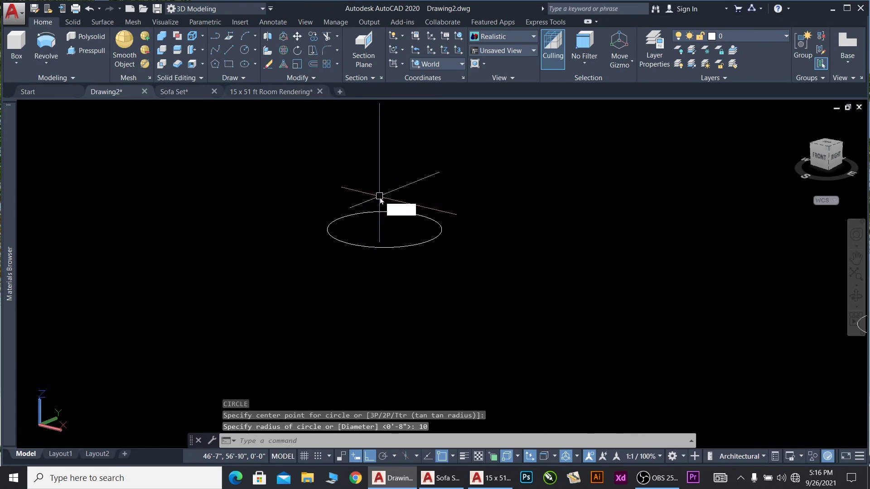
key(Return)
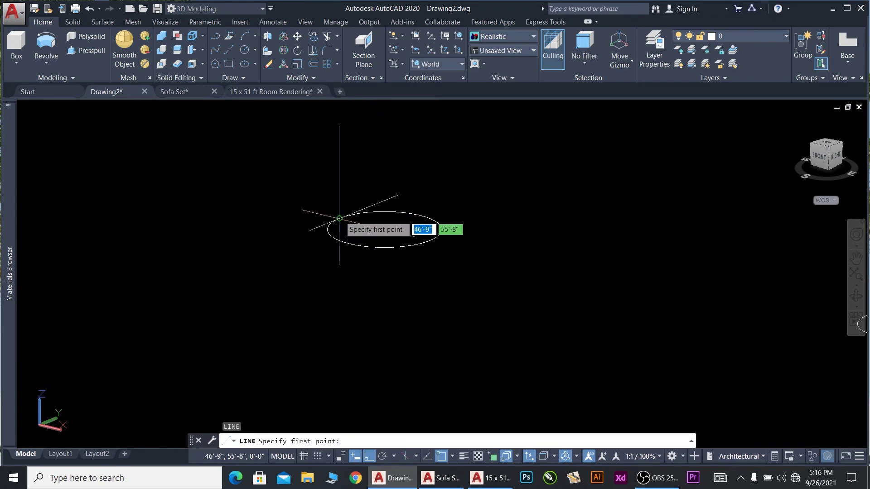
click(339, 218)
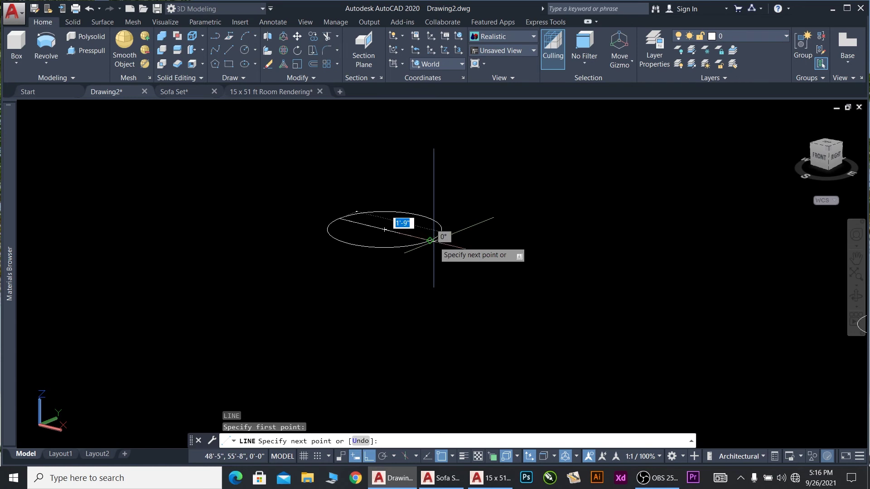
click(430, 240)
key(Return)
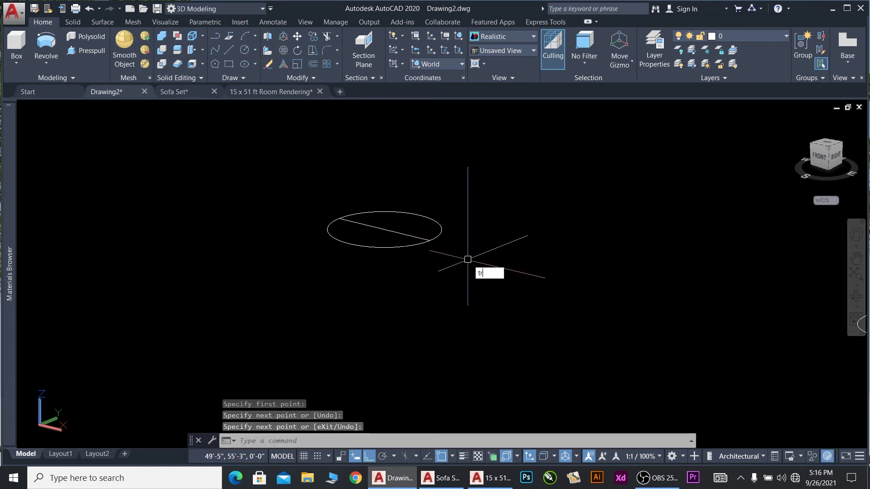
Trim away the front half of the 10" circle at the diameter line, leaving a closed half-circle outline
key(Return)
click(394, 243)
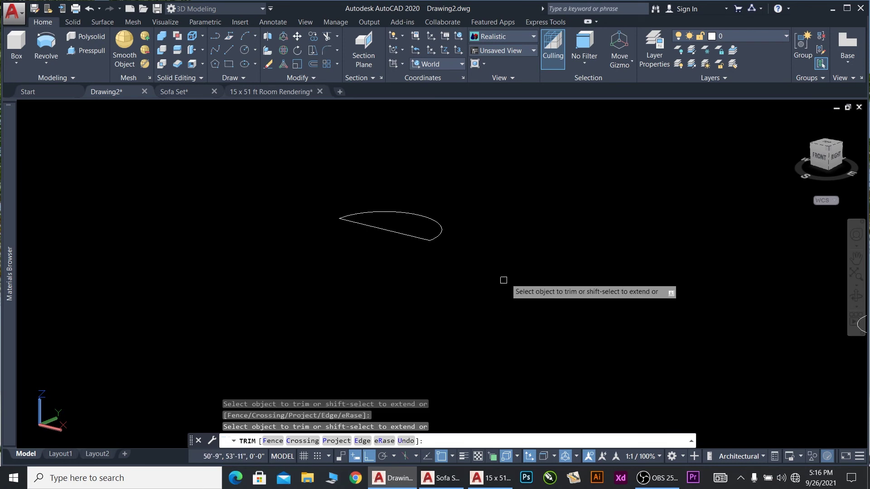
key(Escape)
Revolve the closed half-circle outline 180° about its straight diameter edge to form a solid dome
click(312, 180)
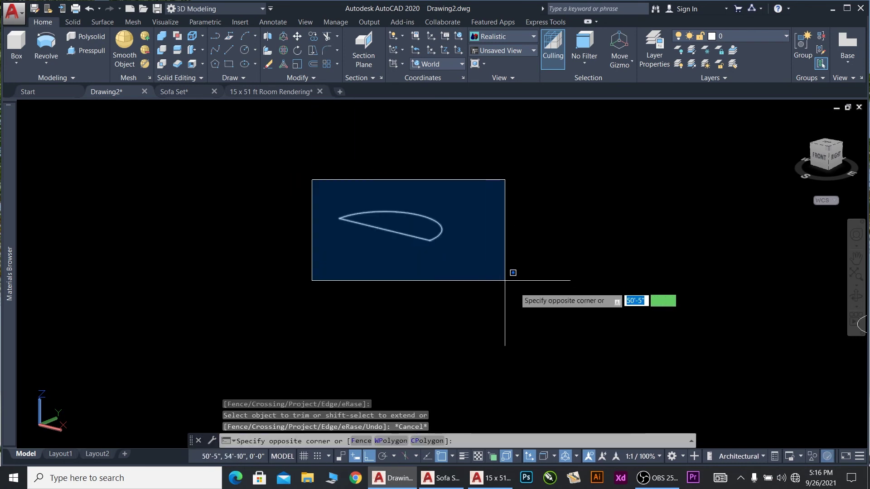
click(505, 280)
click(58, 49)
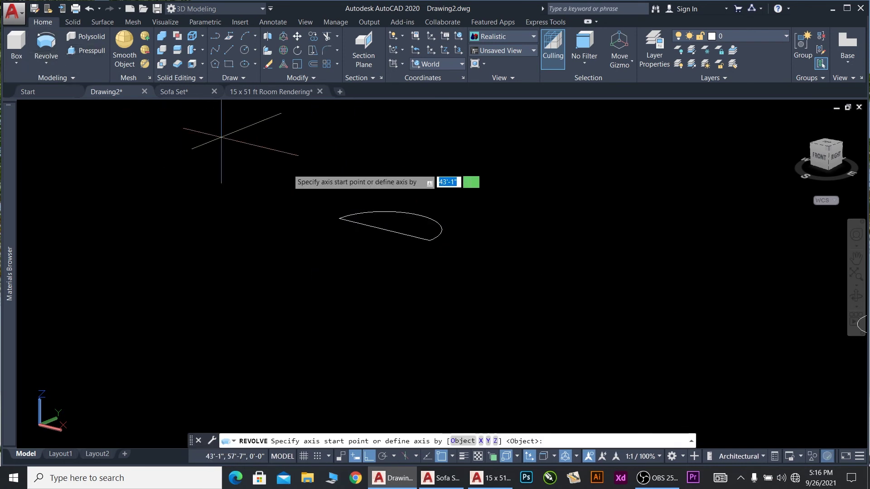
click(340, 218)
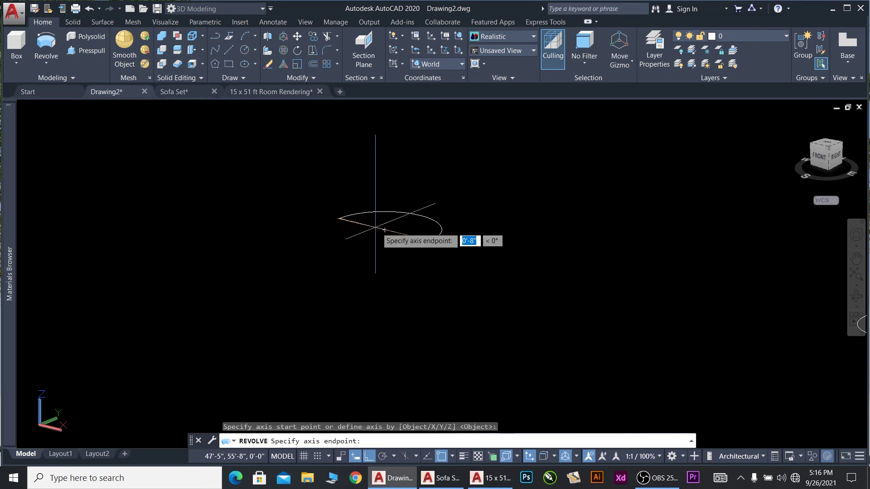
click(384, 230)
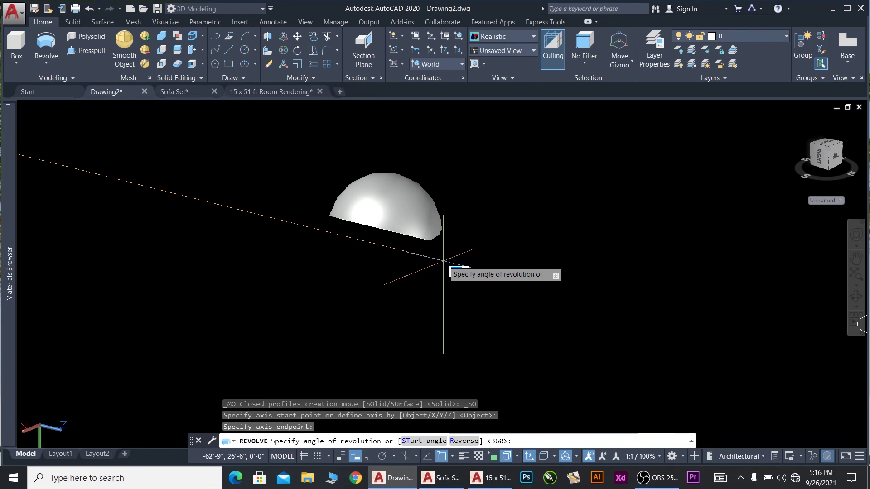
text(180)
key(Return)
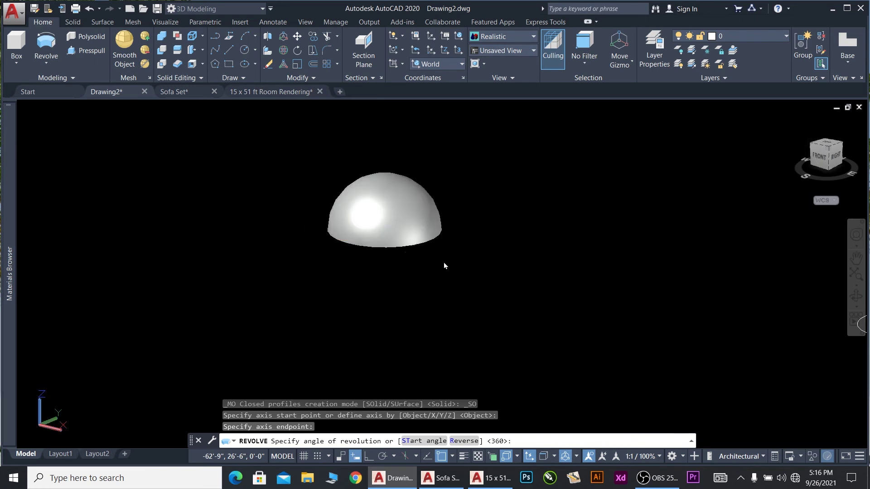
Rotate the dome about the X axis in two 90° turns so that its flat face points upward
scroll(410, 234, up, 4)
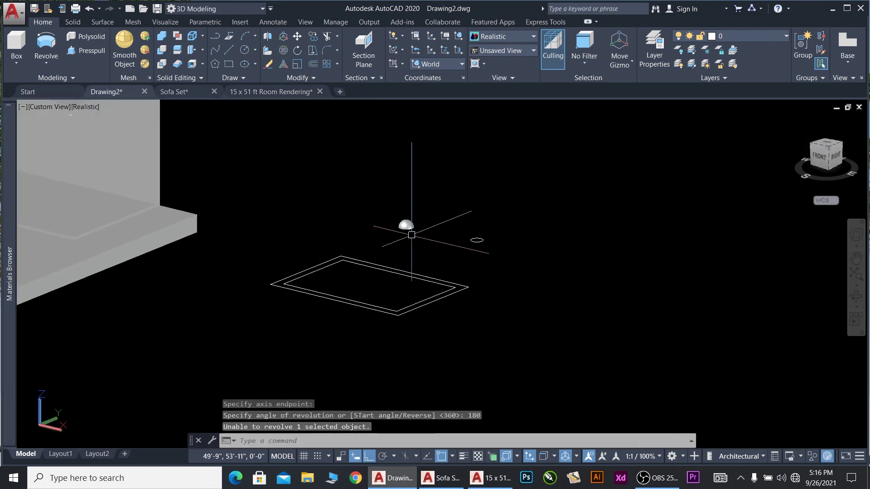
click(402, 203)
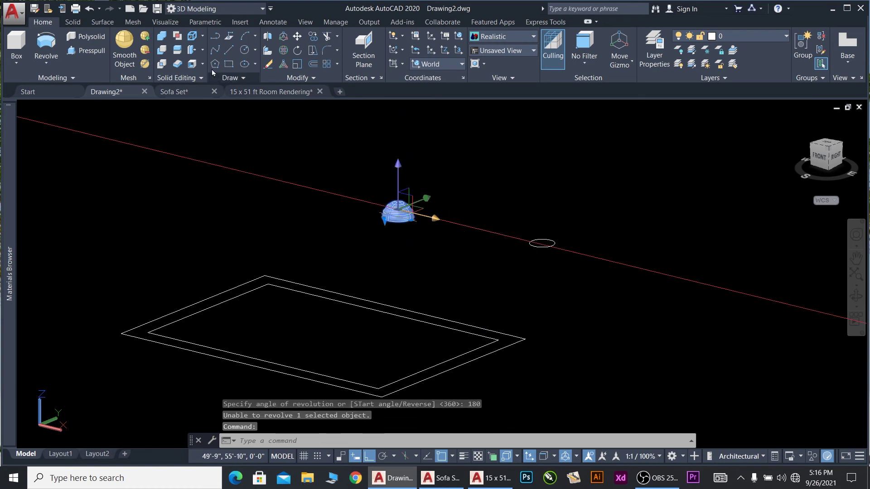
click(283, 50)
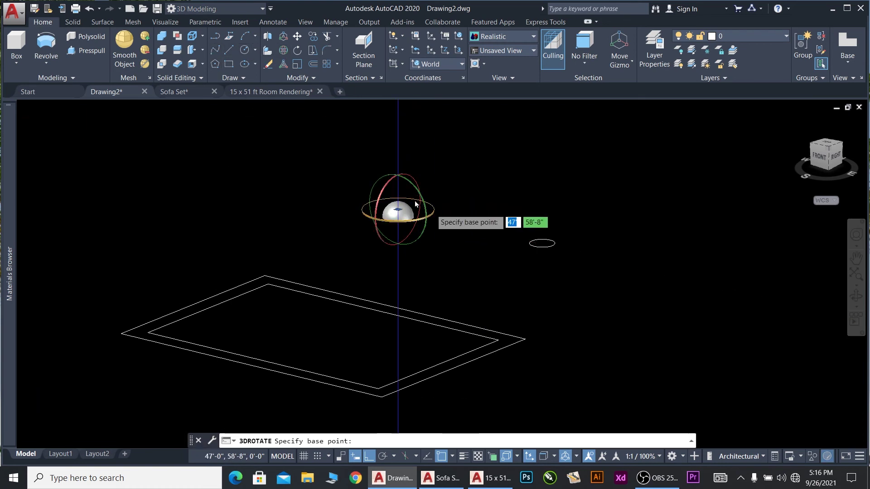
click(387, 186)
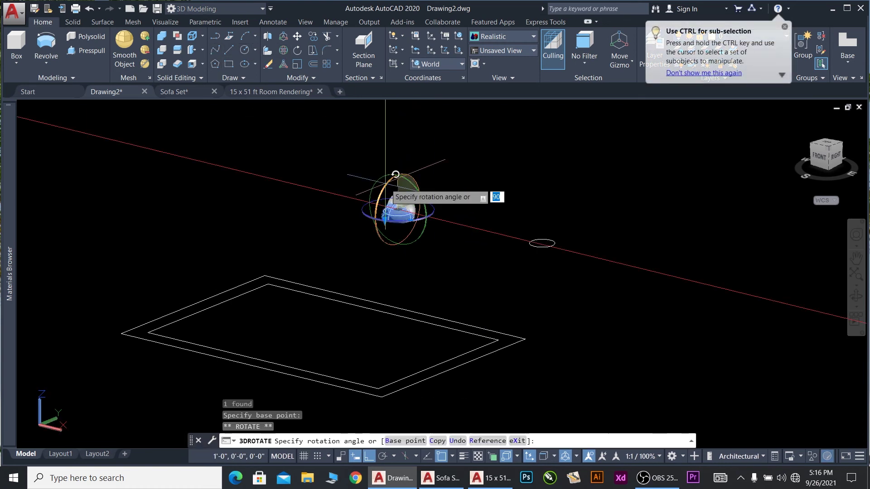
click(385, 185)
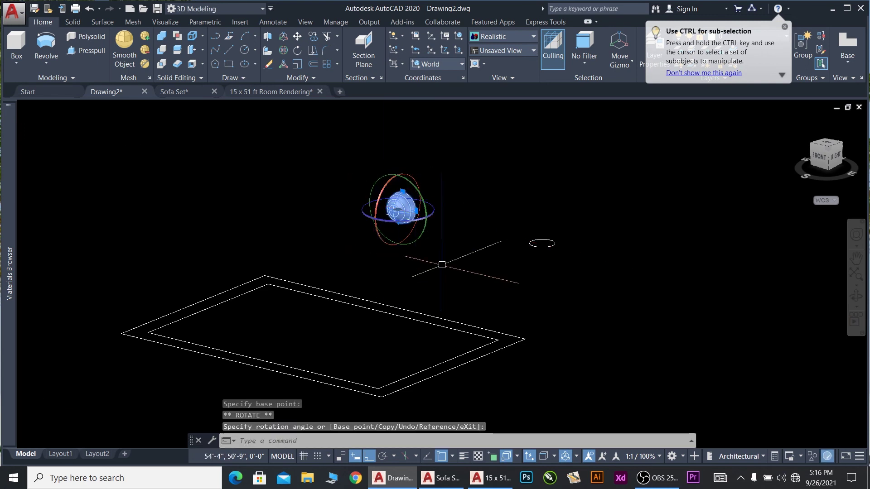
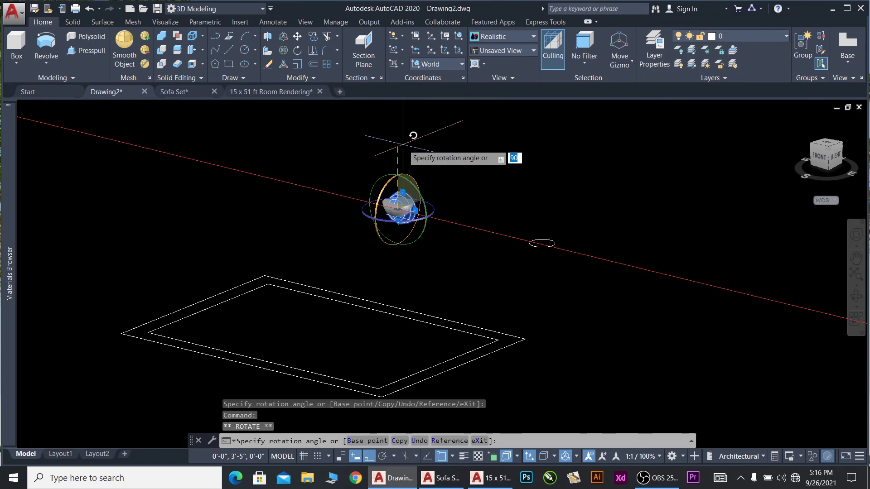
click(471, 243)
key(Escape)
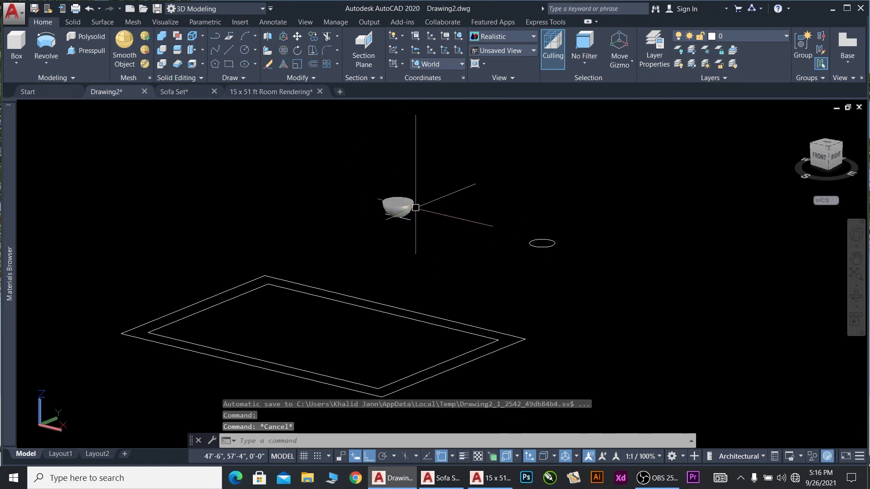
Move the upturned dome by the centre of its flat face to the middle of the two nested rectangles
click(415, 208)
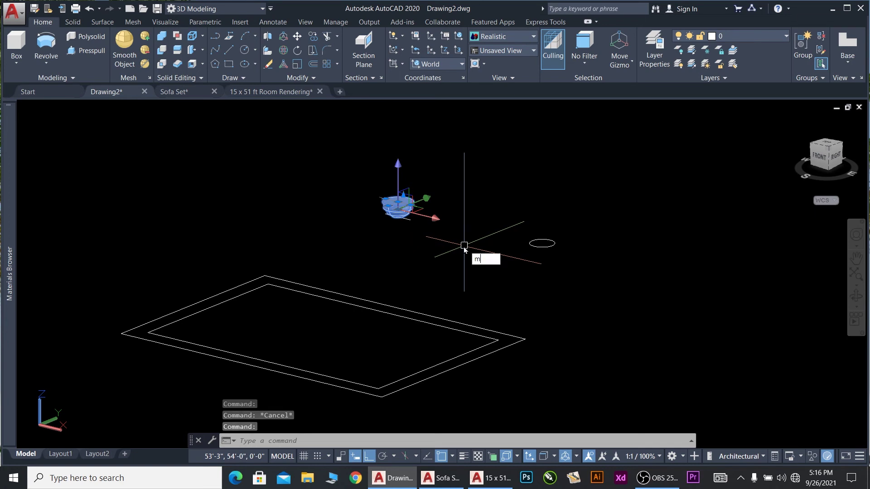
key(Return)
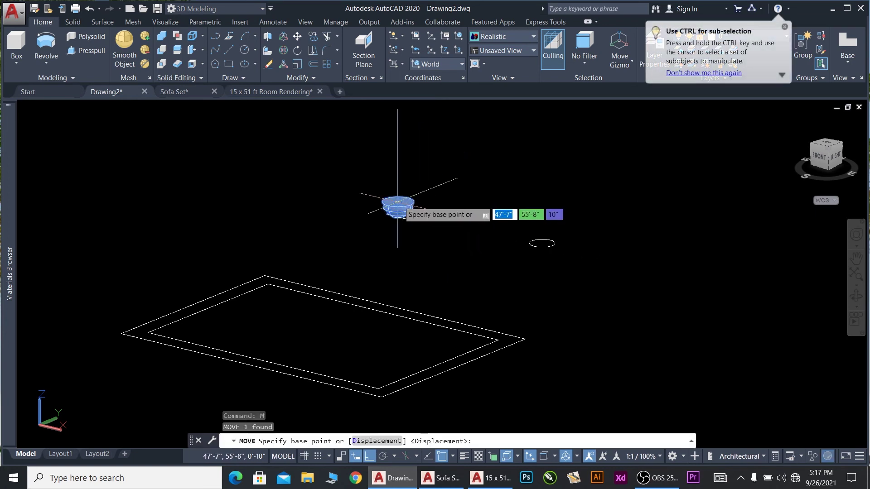
click(397, 202)
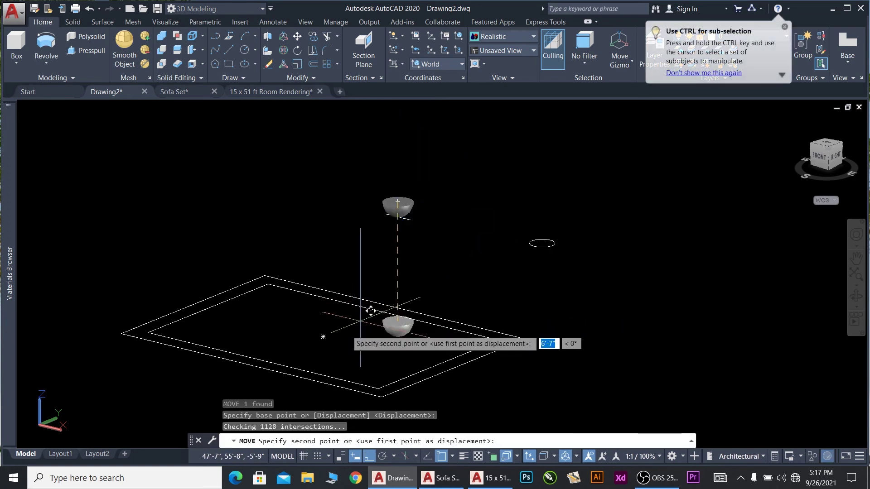
click(334, 330)
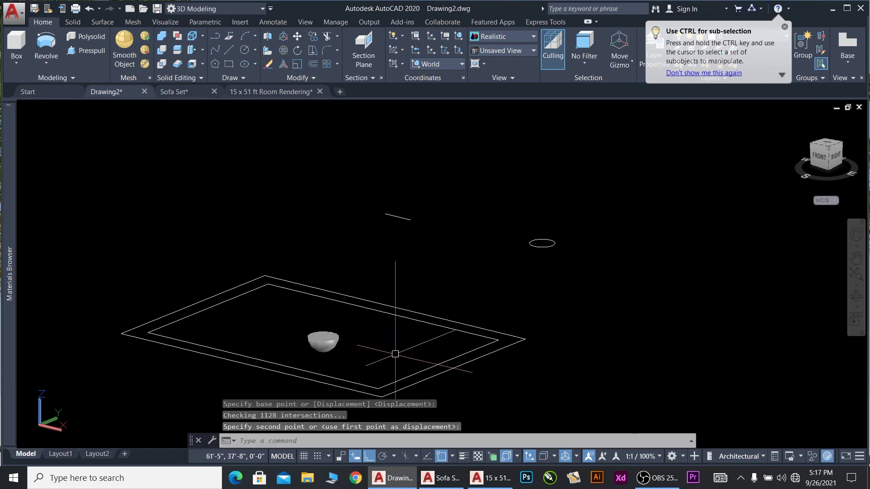
Copy the upturned dome from the outer rectangle's front corner to the matching lower corner of the purple ceiling frame
click(339, 347)
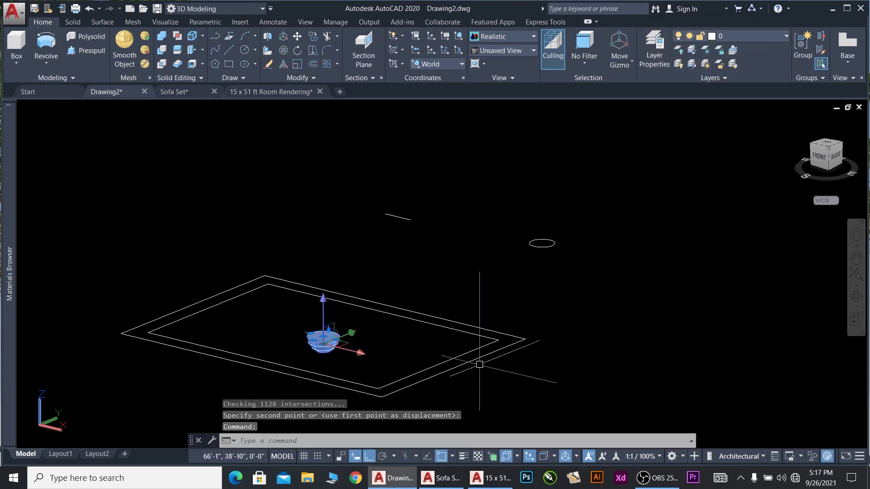
text(o)
key(Return)
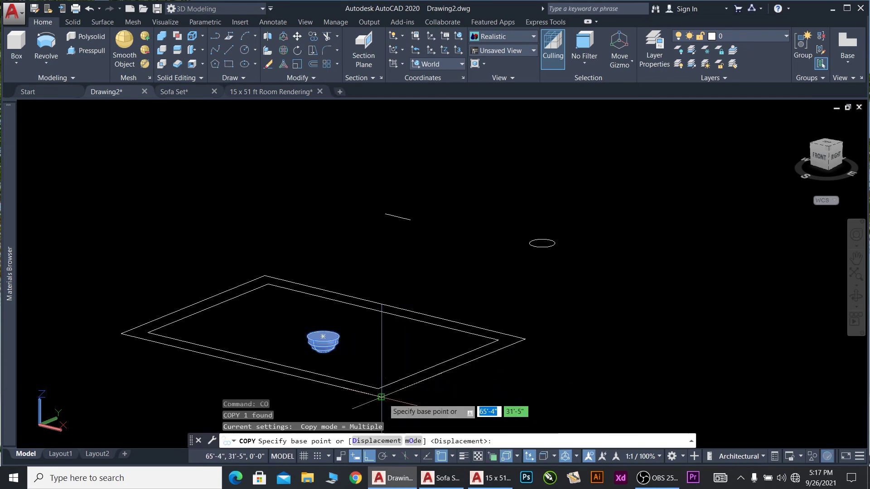
click(381, 397)
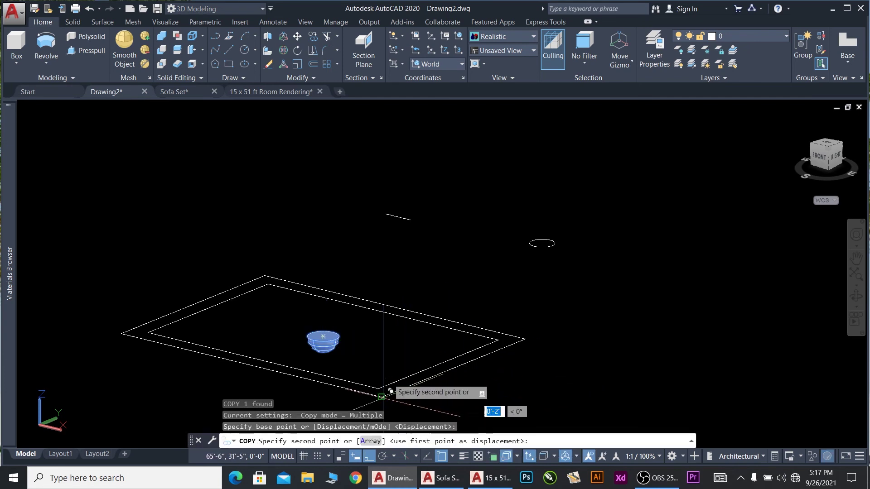
scroll(424, 327, down, 4)
scroll(116, 184, up, 4)
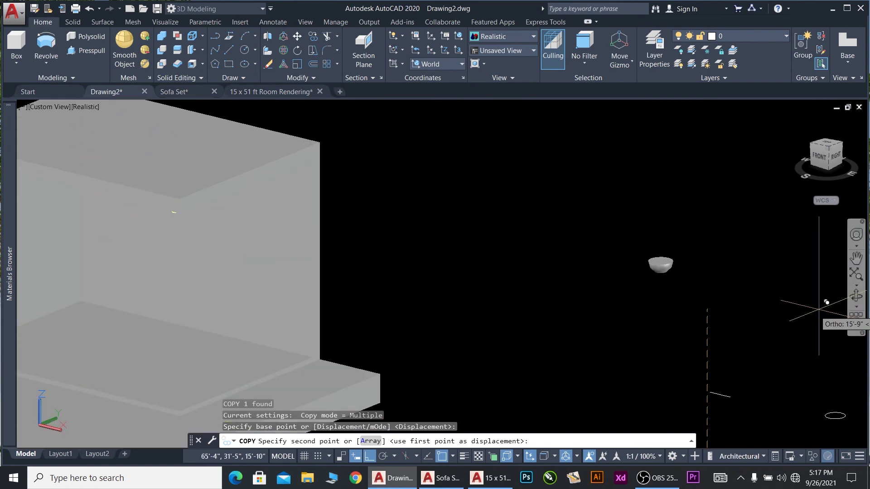
click(855, 296)
drag(286, 275, 226, 199)
key(Escape)
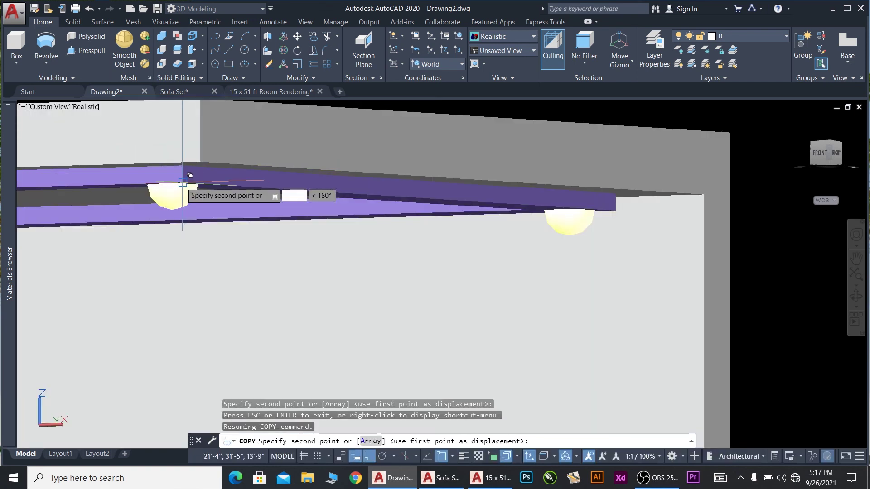
scroll(259, 243, down, 5)
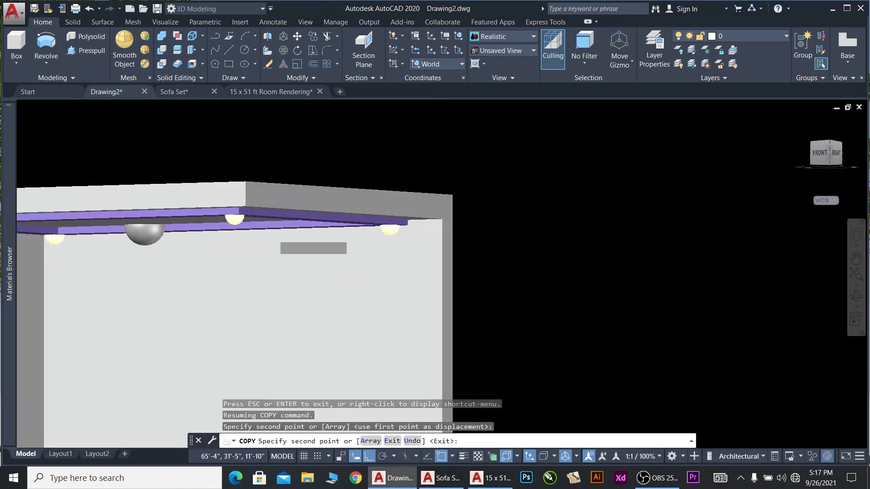
key(Escape)
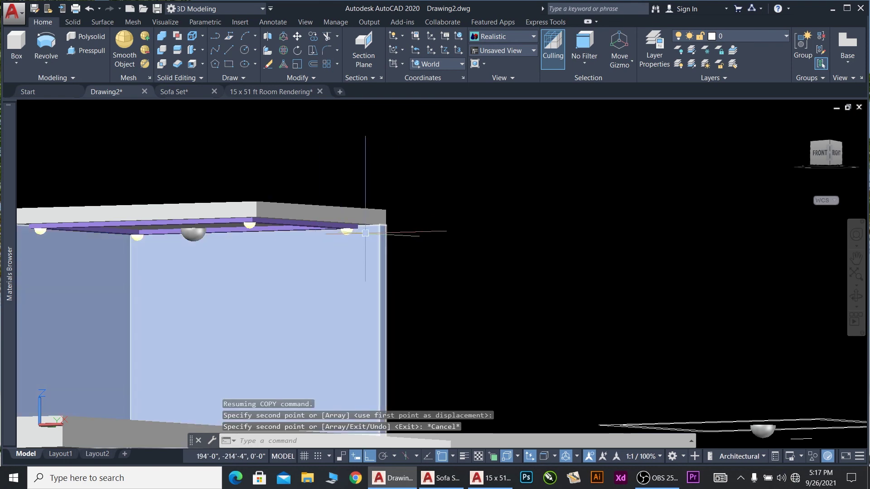
key(Escape)
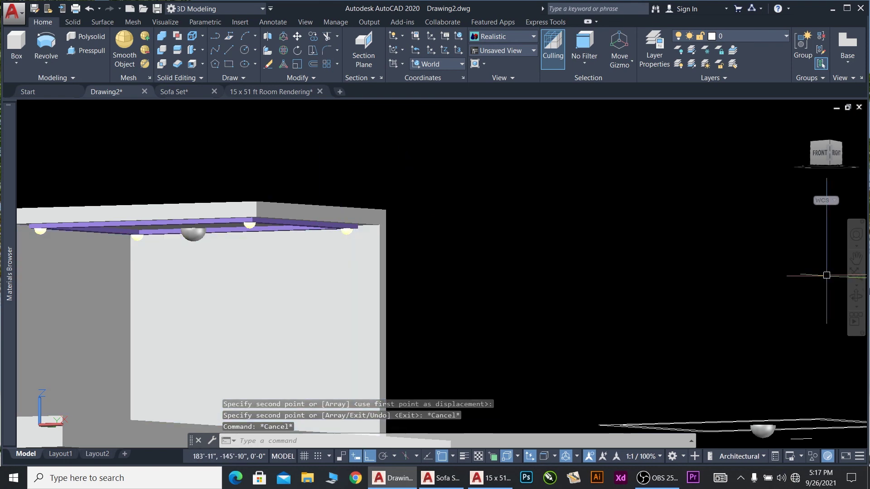
Assign the Lamp Bulb material from the Glowing Lamps library to the large dome in the middle of the ceiling frame
click(855, 297)
drag(299, 226, 258, 259)
key(Escape)
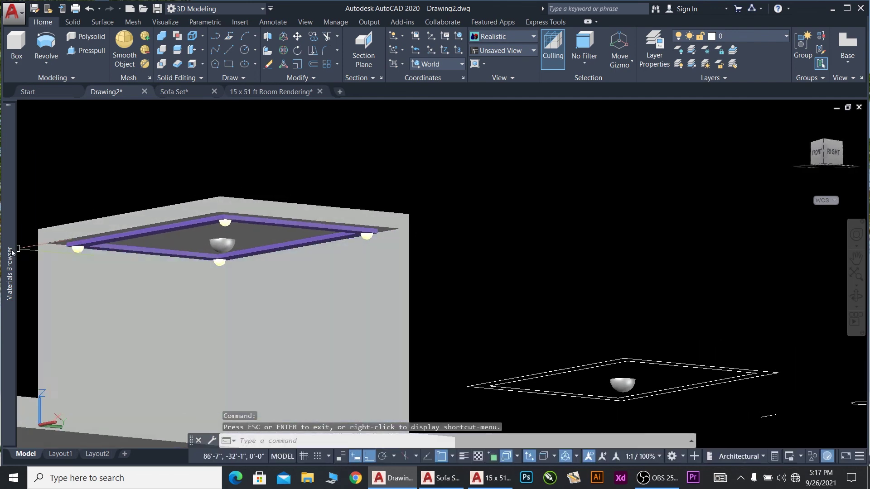
mouse_move(11, 250)
scroll(71, 281, down, 1)
scroll(580, 239, down, 7)
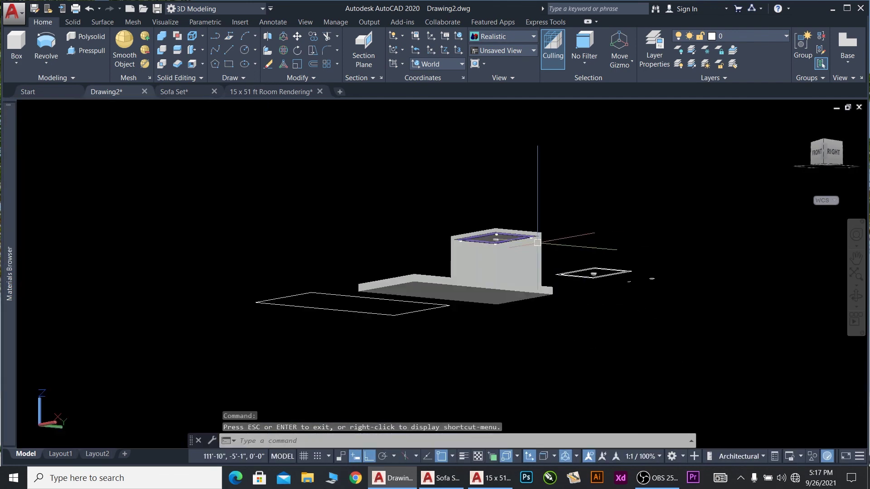
scroll(494, 233, up, 7)
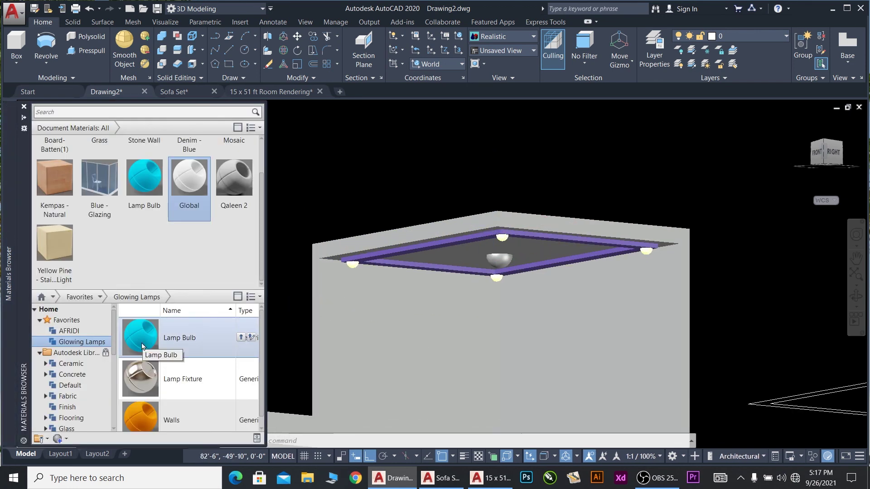
drag(141, 347, 499, 259)
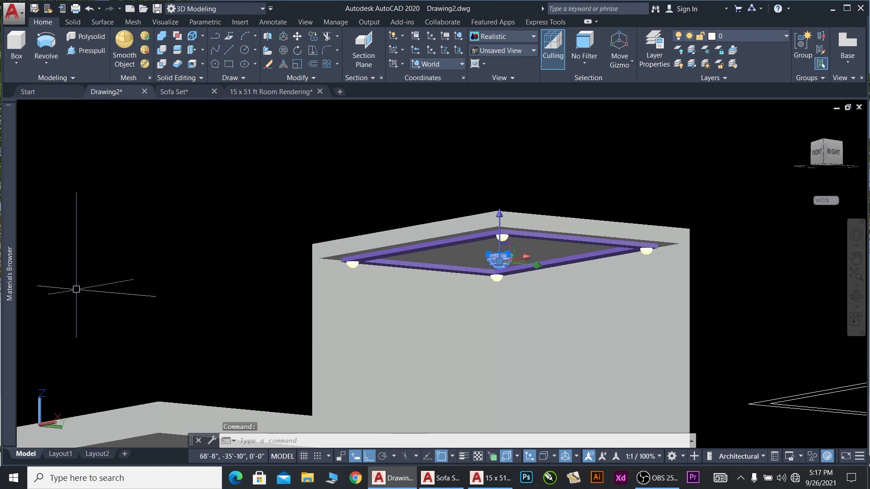
mouse_move(3, 256)
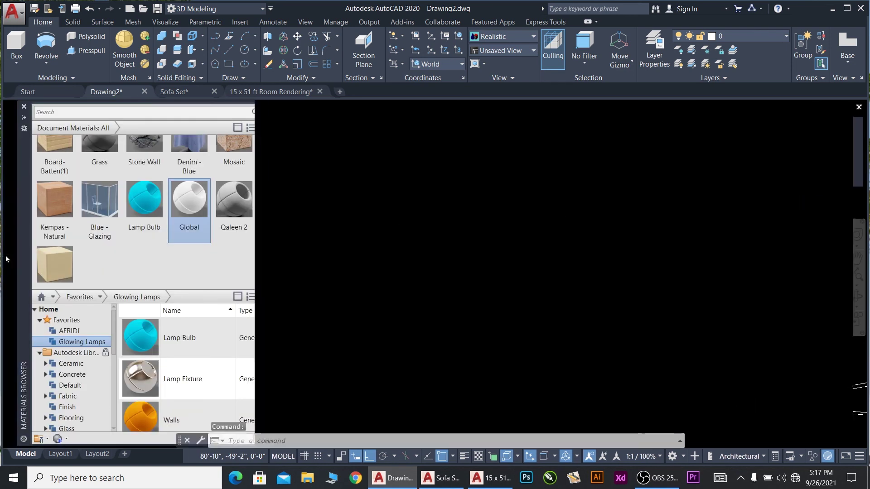
right_click(141, 335)
click(160, 342)
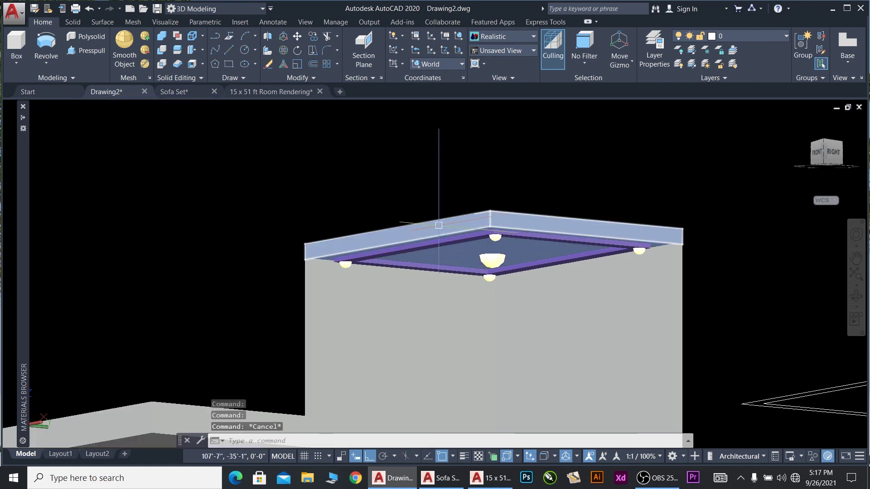
Erase the spare dome, circle, line and inner rectangle behind the room, plus the large rectangle in front of it
scroll(438, 225, up, 6)
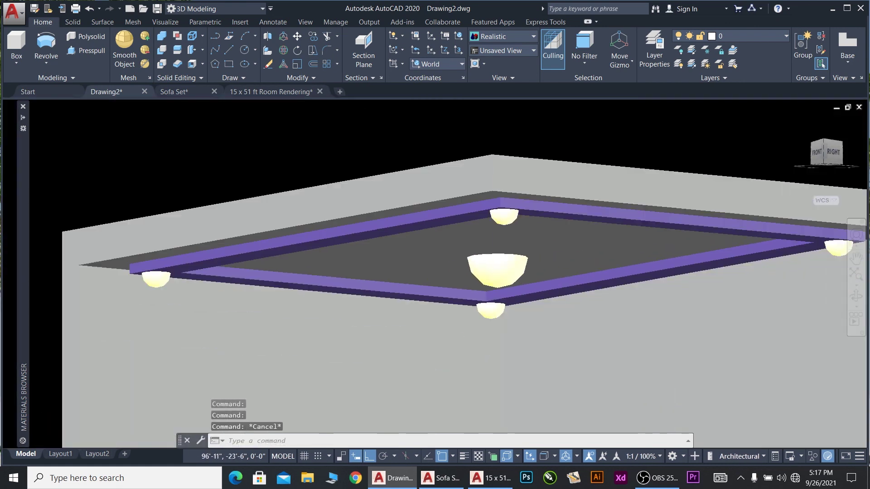
scroll(480, 254, down, 8)
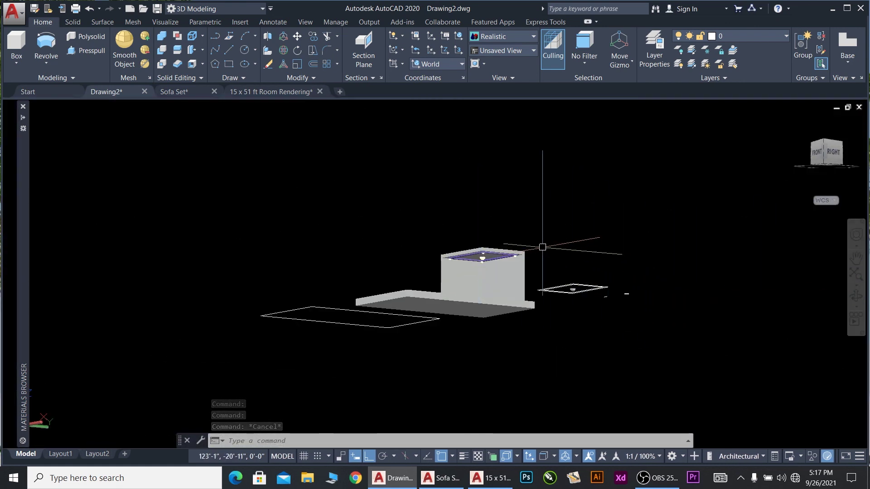
click(542, 245)
click(648, 311)
key(Delete)
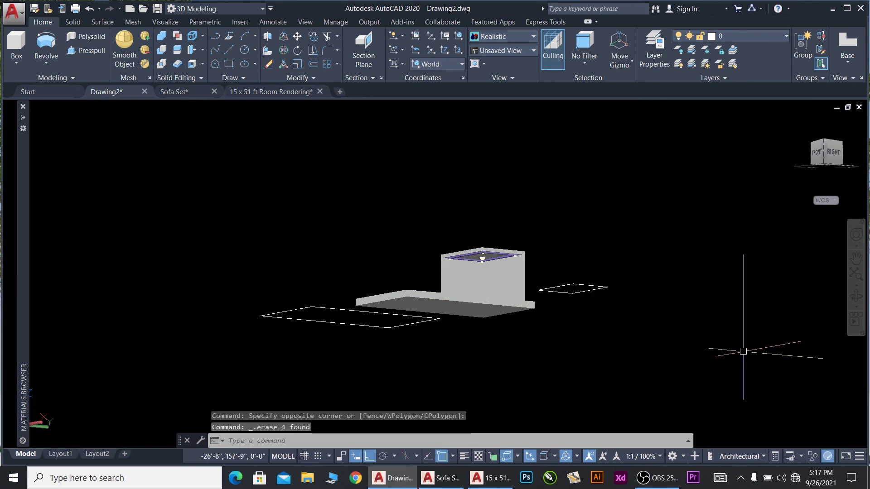
click(373, 330)
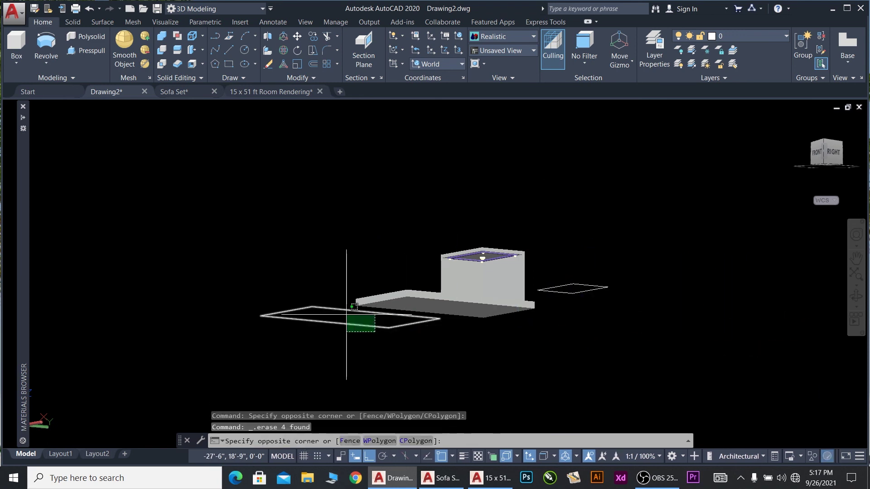
click(346, 311)
key(Delete)
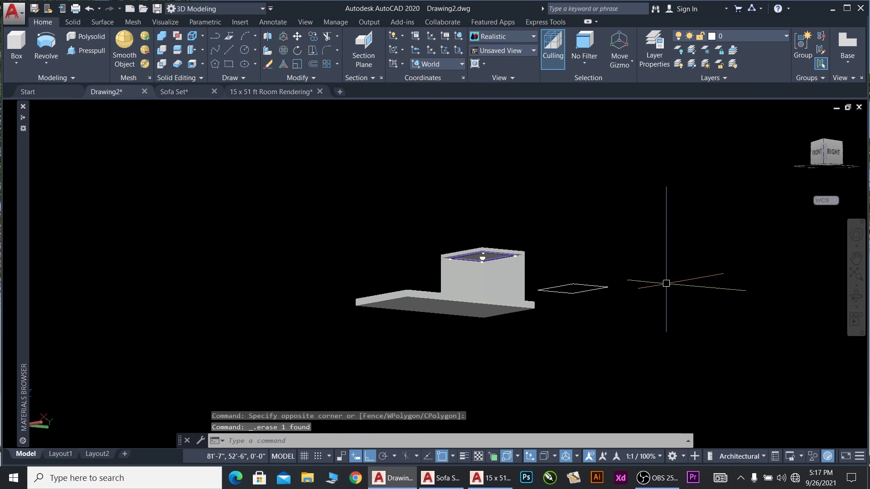
Erase the leftover rectangle beside the room
click(638, 316)
click(589, 268)
key(Delete)
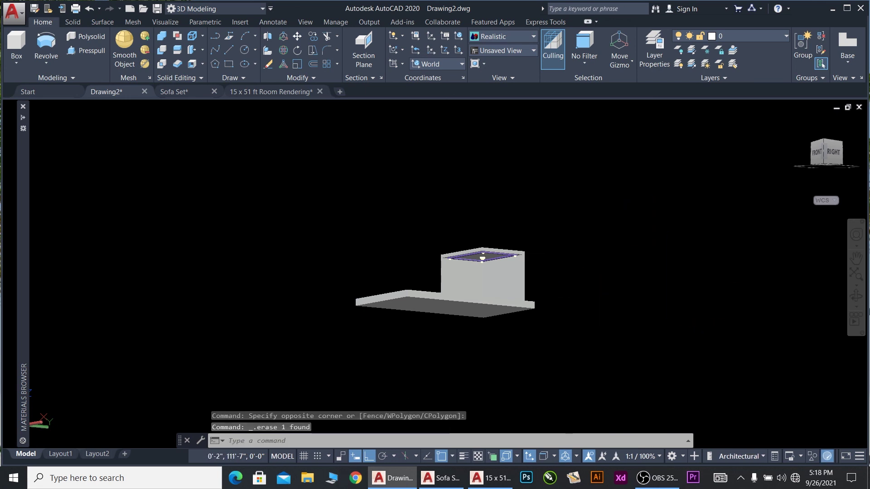
Save the drawing under the name New Rendering in the RENDRED folder as an AutoCAD 2000/LT2000 Drawing
click(860, 298)
drag(537, 306, 579, 327)
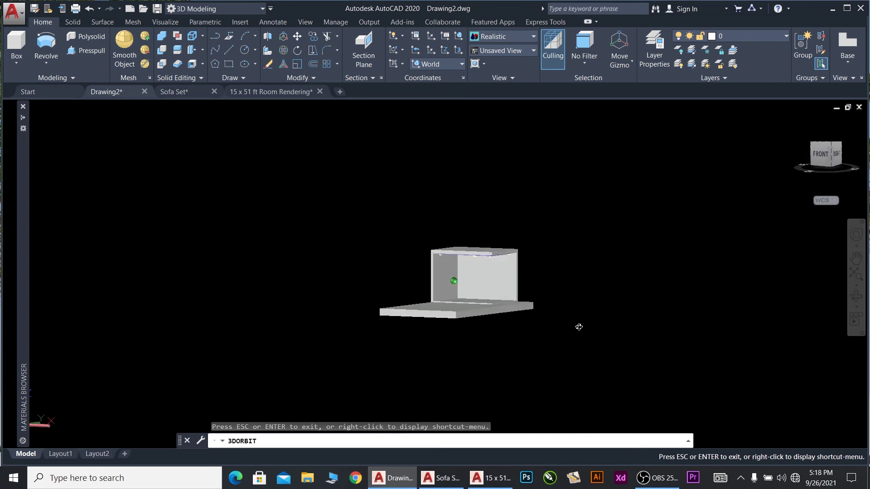
key(Escape)
scroll(508, 271, up, 5)
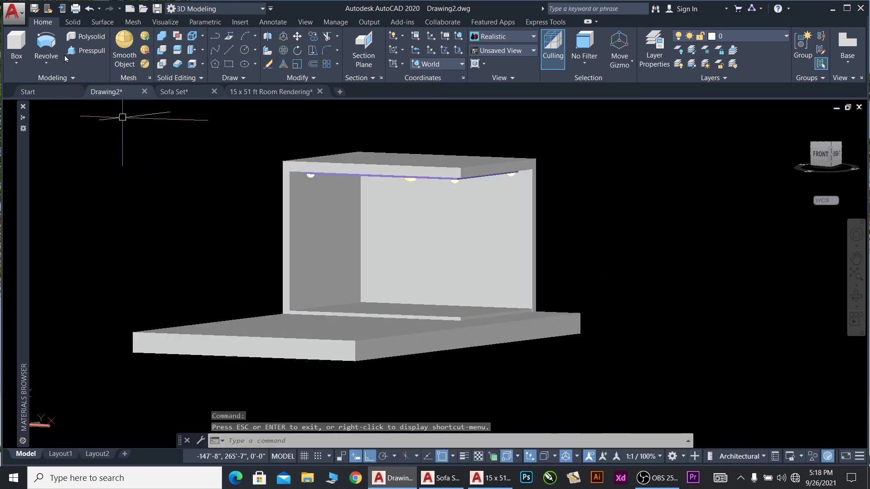
click(25, 19)
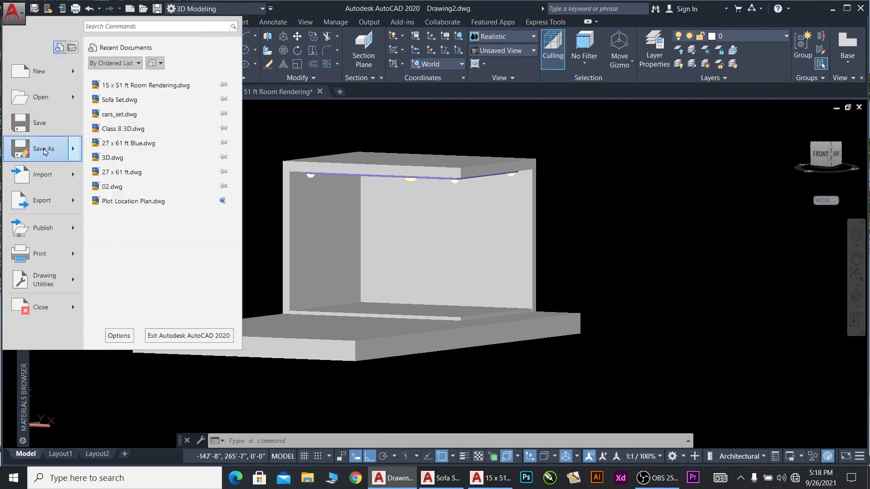
click(44, 150)
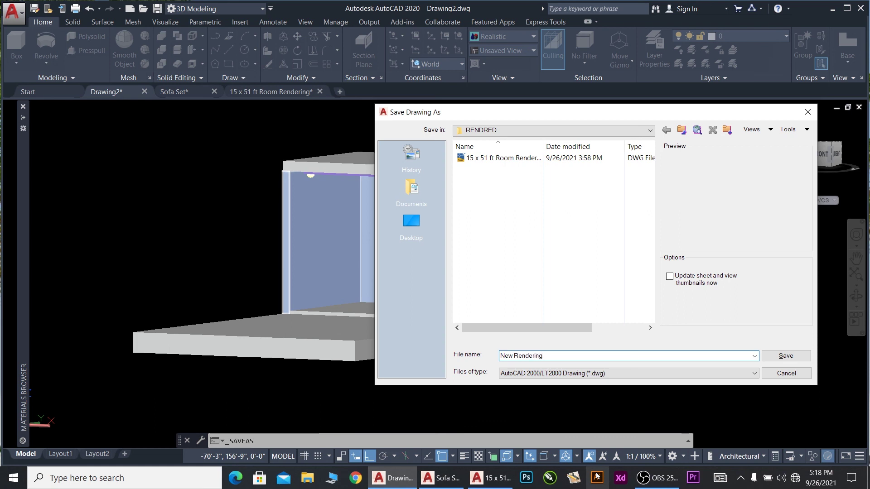
key(Return)
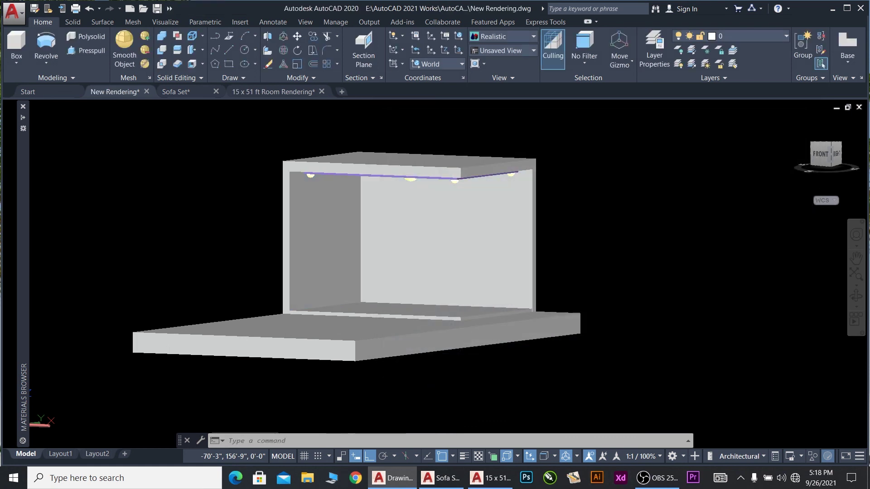
Examine the room model from its front-right side, looking down on the roof and the floor slab
scroll(485, 324, down, 4)
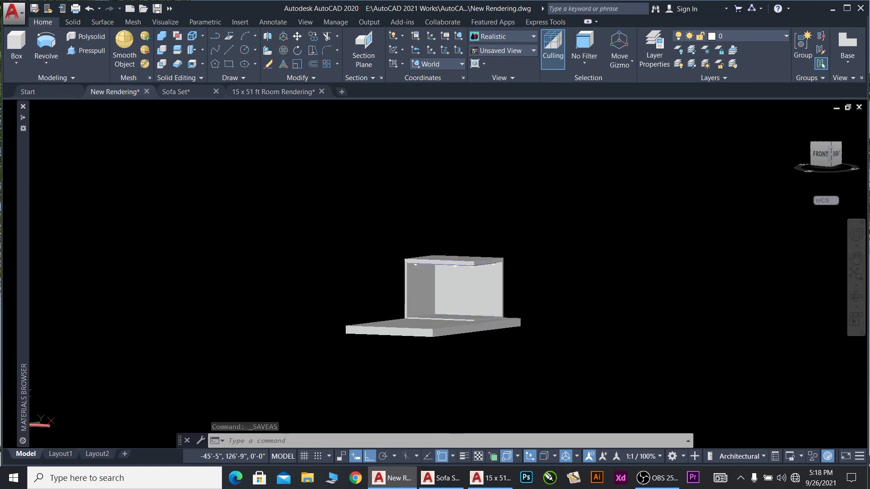
click(441, 263)
key(Escape)
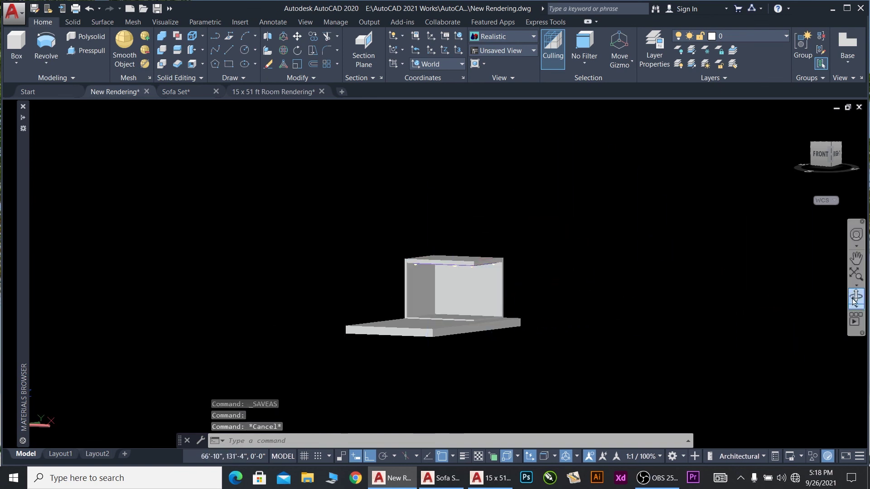
click(854, 299)
drag(472, 309, 440, 325)
scroll(458, 325, up, 3)
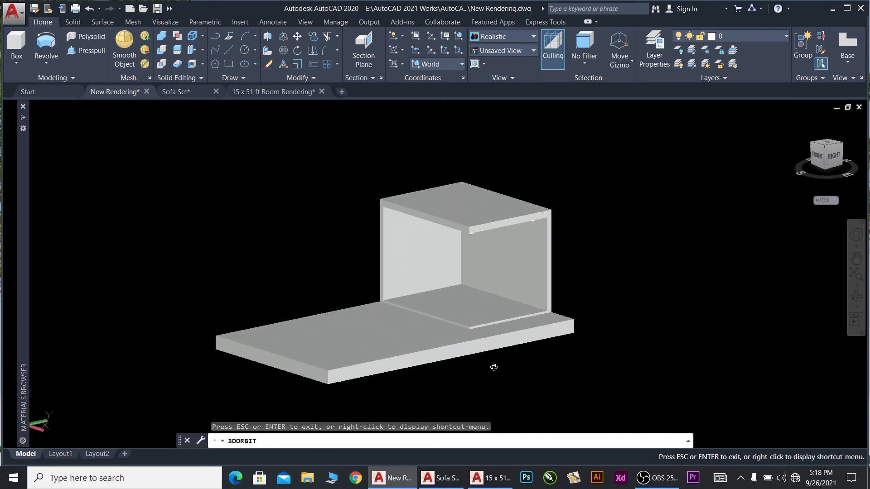